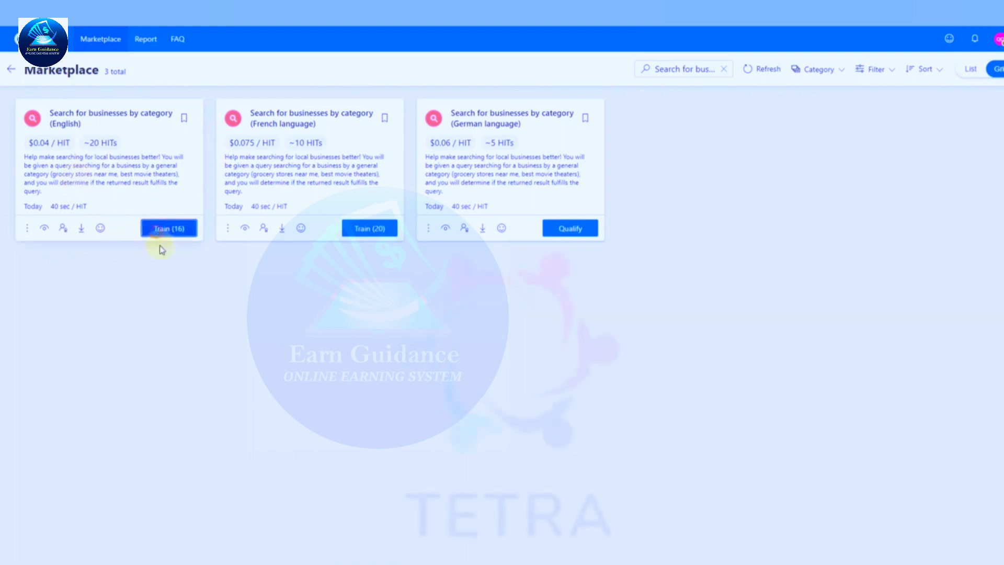
# Start the training for the "Search for businesses by category (English)" HIT app.
pyautogui.click(166, 230)
pyautogui.click(329, 286)
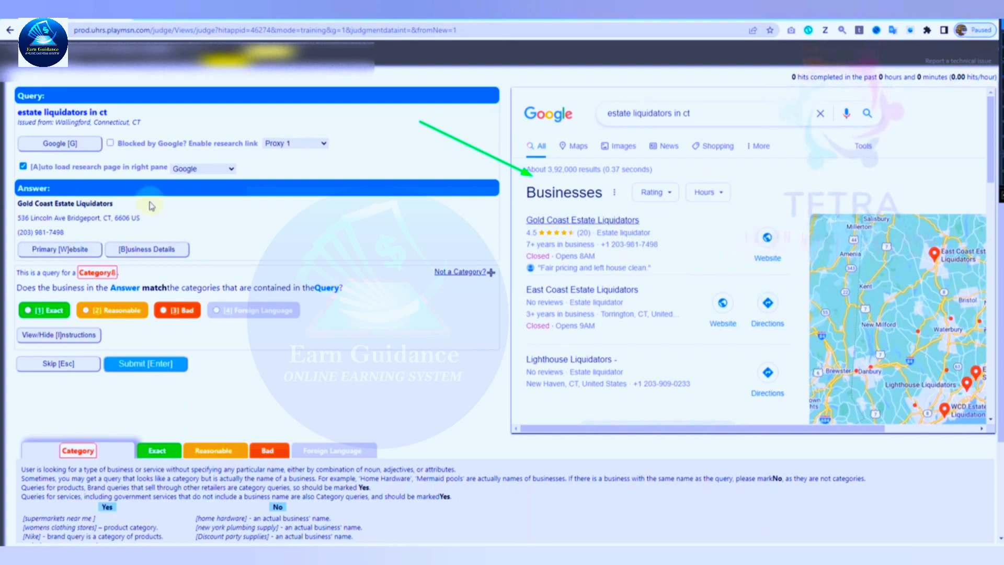
# Highlight the query "estate liquidators in ct" and outline the Query section with a blue rectangle.
pyautogui.moveTo(107, 112); pyautogui.dragTo(16, 112)
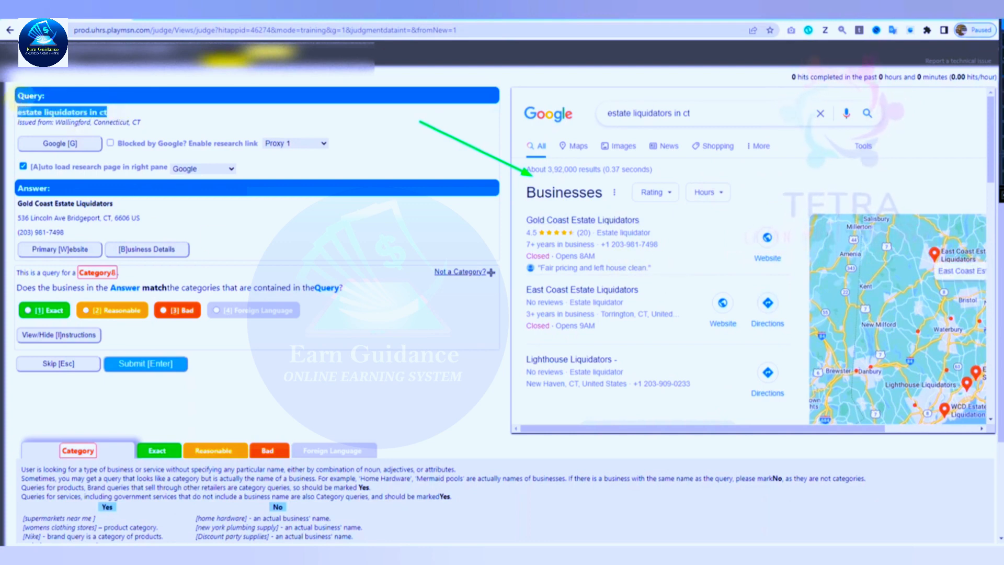
pyautogui.click(80, 109)
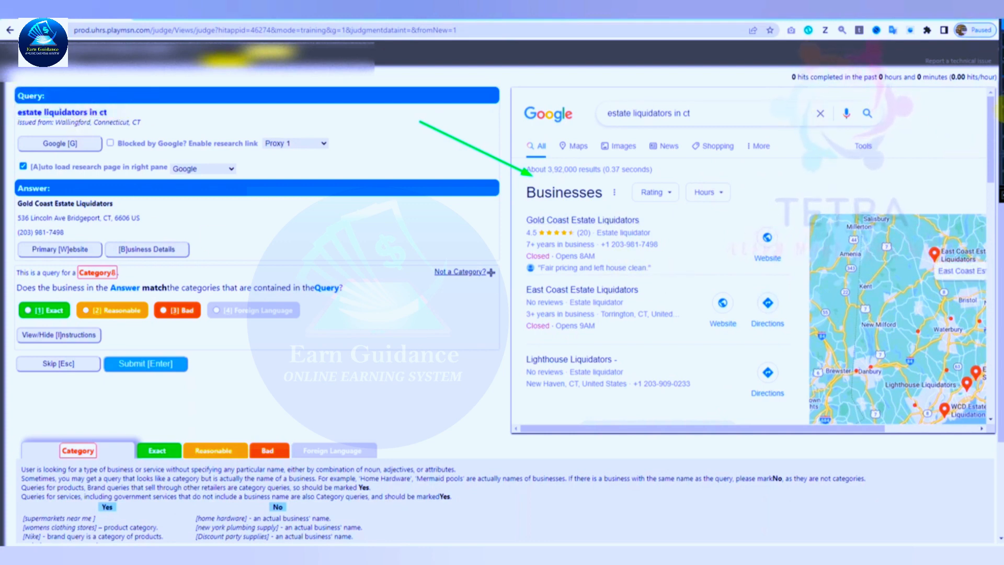
pyautogui.click(1002, 100)
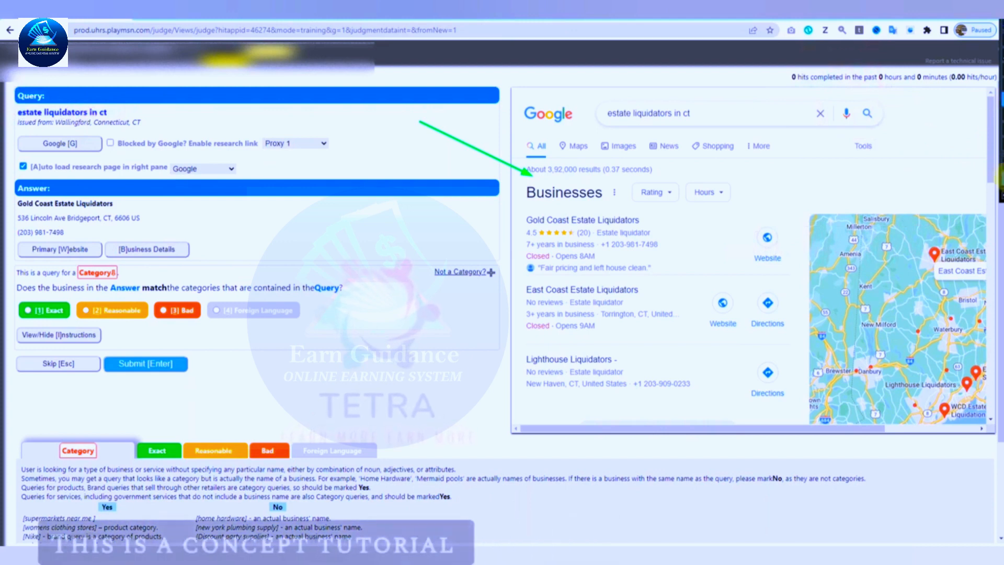
pyautogui.click(1001, 179)
pyautogui.click(982, 241)
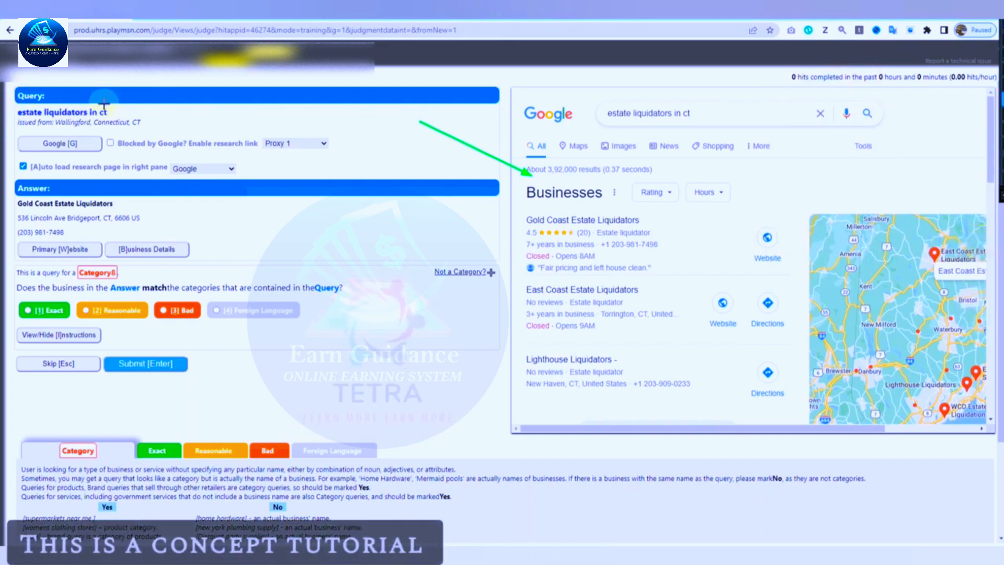
pyautogui.moveTo(4, 79)
pyautogui.mouseDown()
pyautogui.moveTo(35, 172)
pyautogui.moveTo(501, 178)
pyautogui.mouseUp()
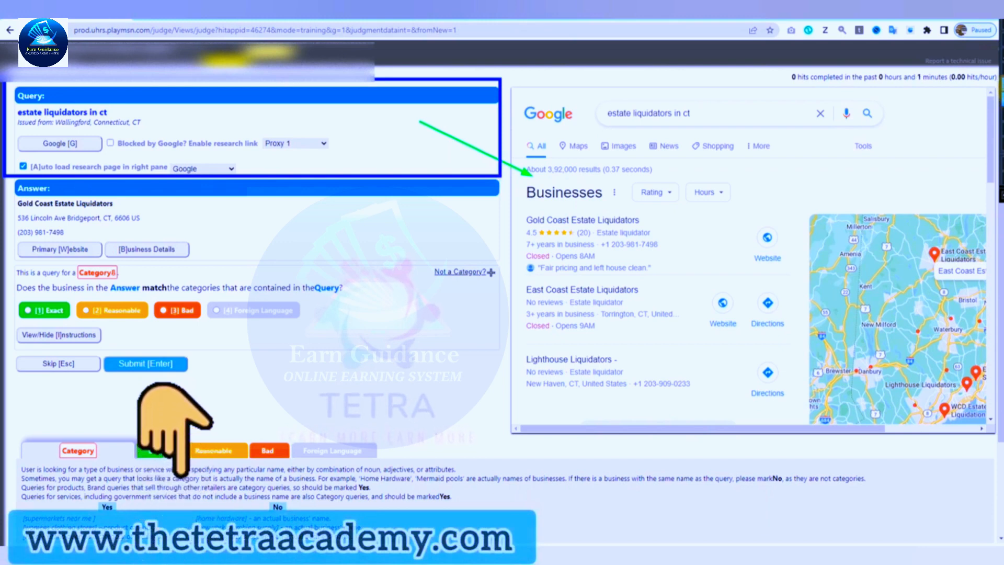
# Draw two green arrows towards the first business listings and look through the Google results for the query.
pyautogui.moveTo(449, 219); pyautogui.dragTo(554, 246)
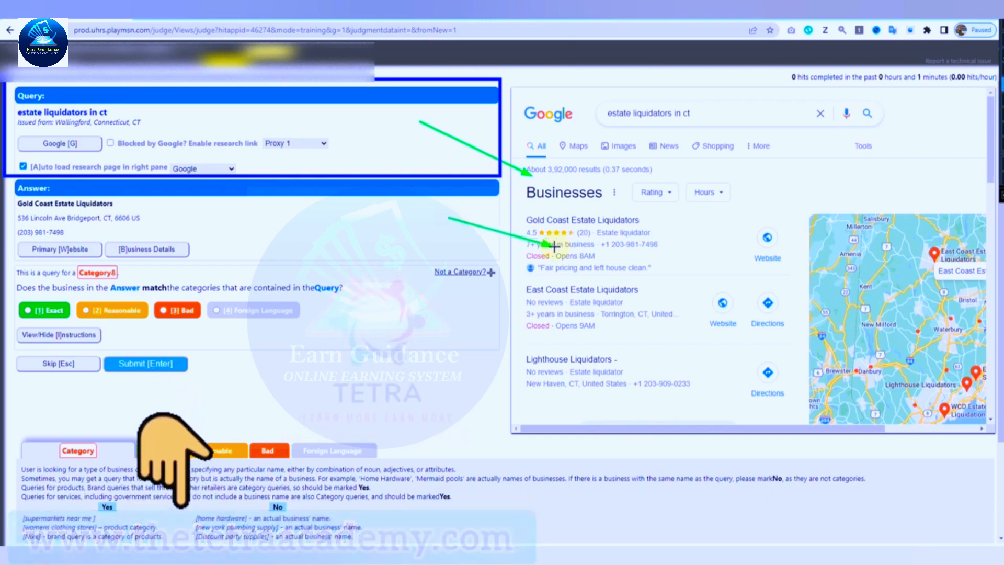
pyautogui.moveTo(459, 302); pyautogui.dragTo(560, 334)
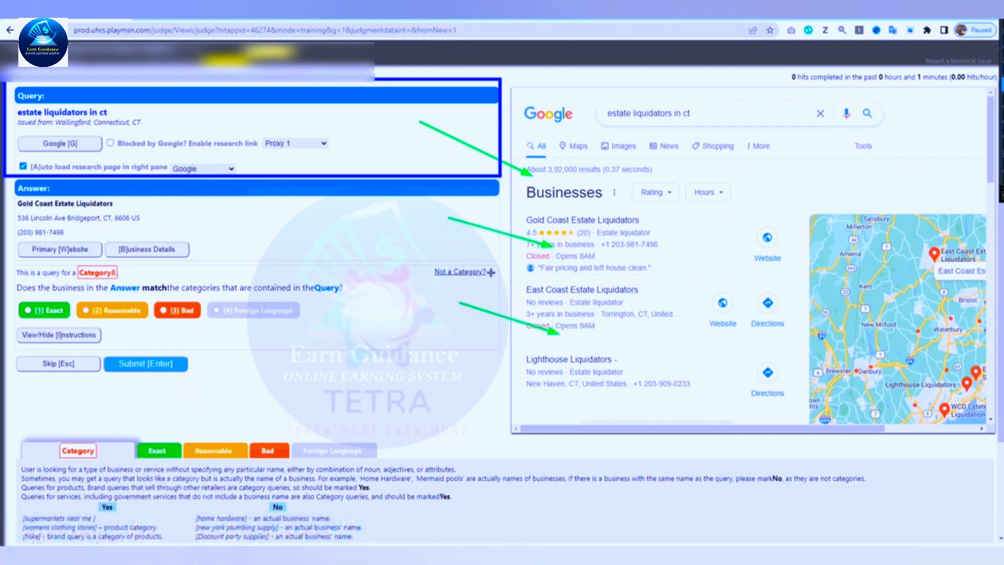
pyautogui.scroll(-10, 654, 267)
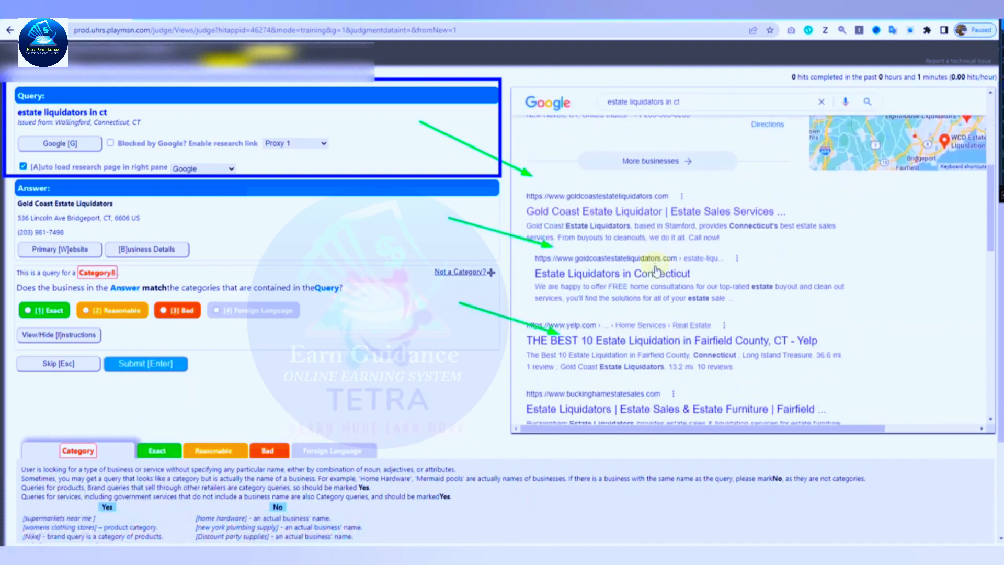
pyautogui.scroll(-3, 609, 290)
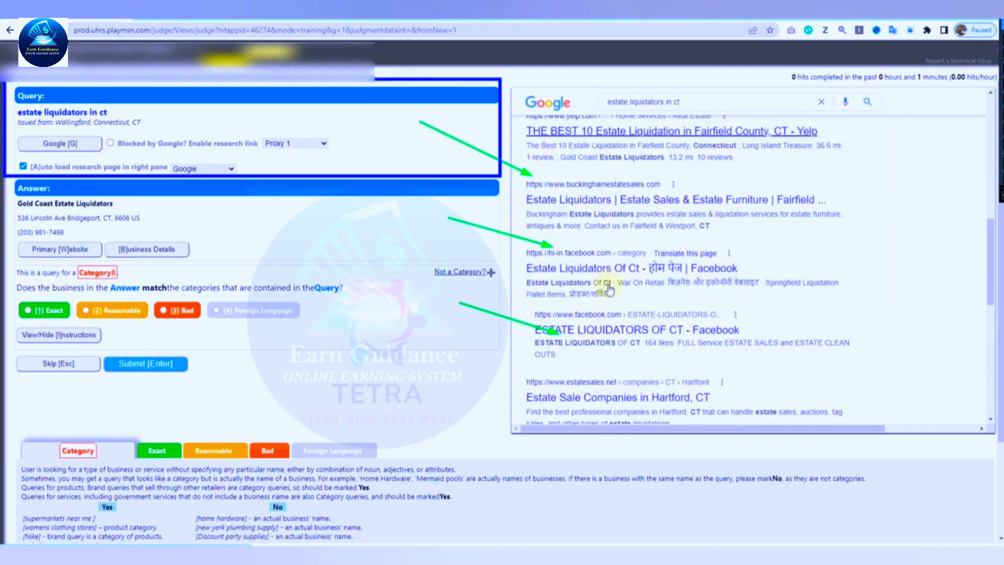
pyautogui.scroll(10, 609, 290)
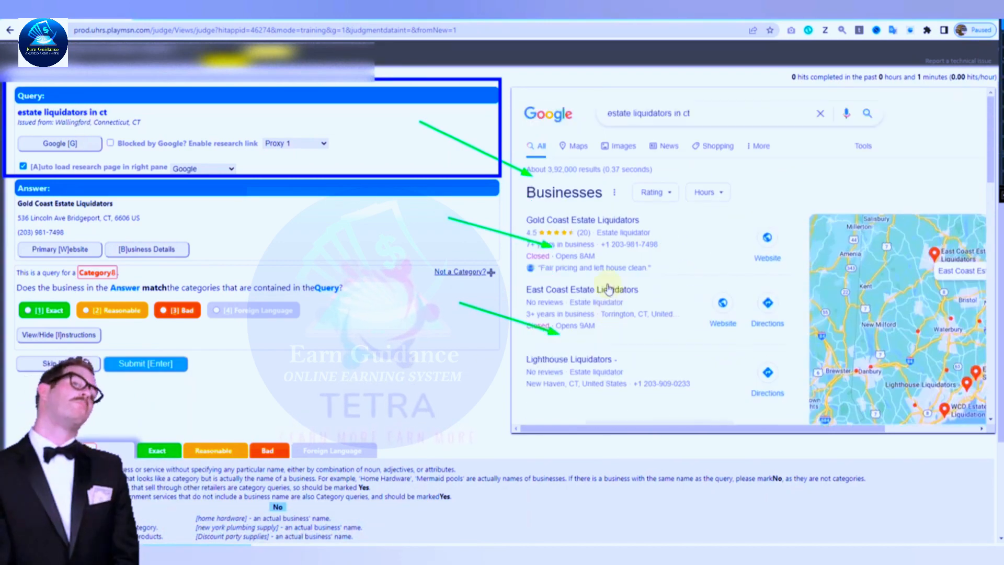
pyautogui.scroll(-8, 608, 285)
pyautogui.scroll(10, 606, 283)
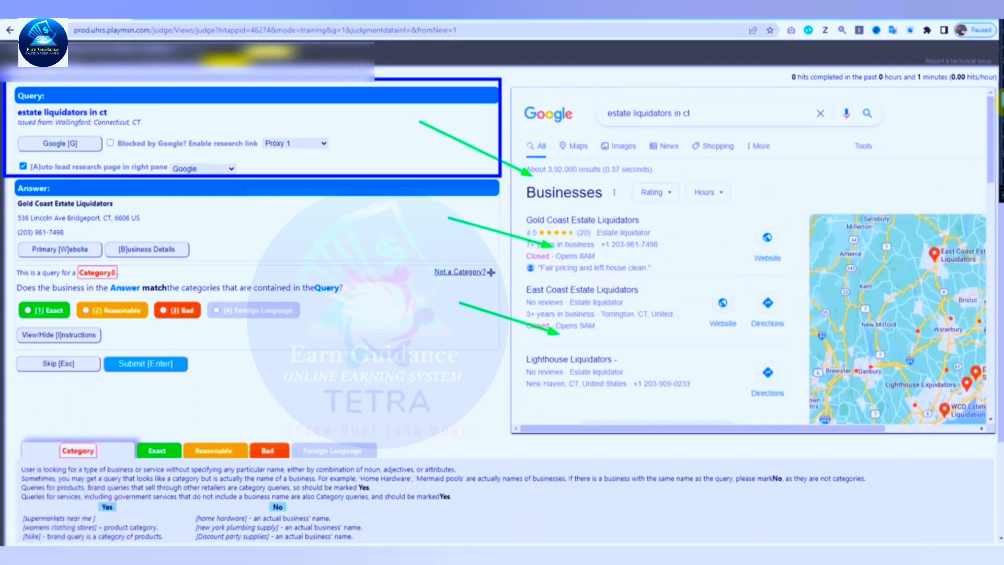
# Outline the Answer section, the category guidelines and the rating question with orange rectangles.
pyautogui.click(1000, 161)
pyautogui.click(921, 84)
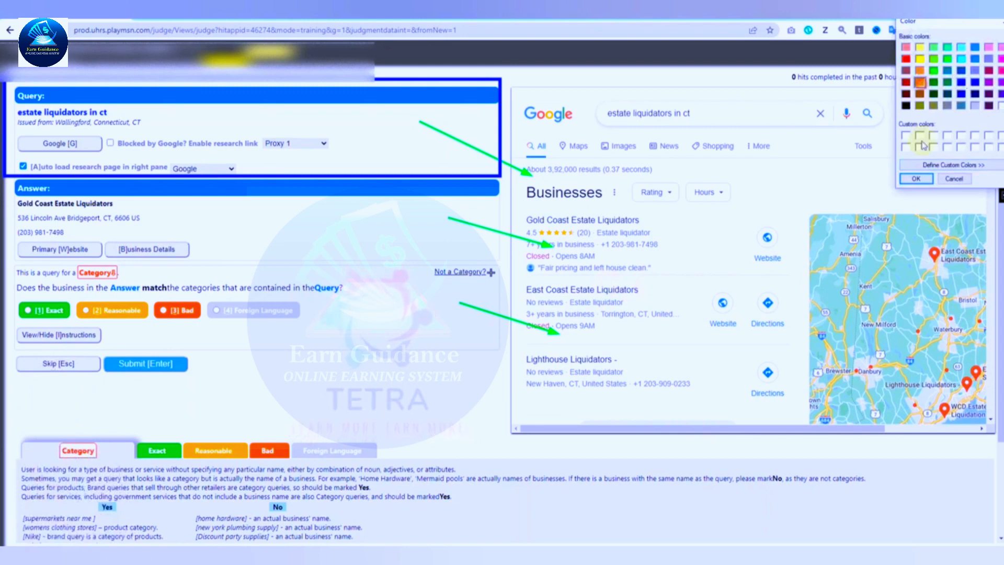
pyautogui.click(916, 179)
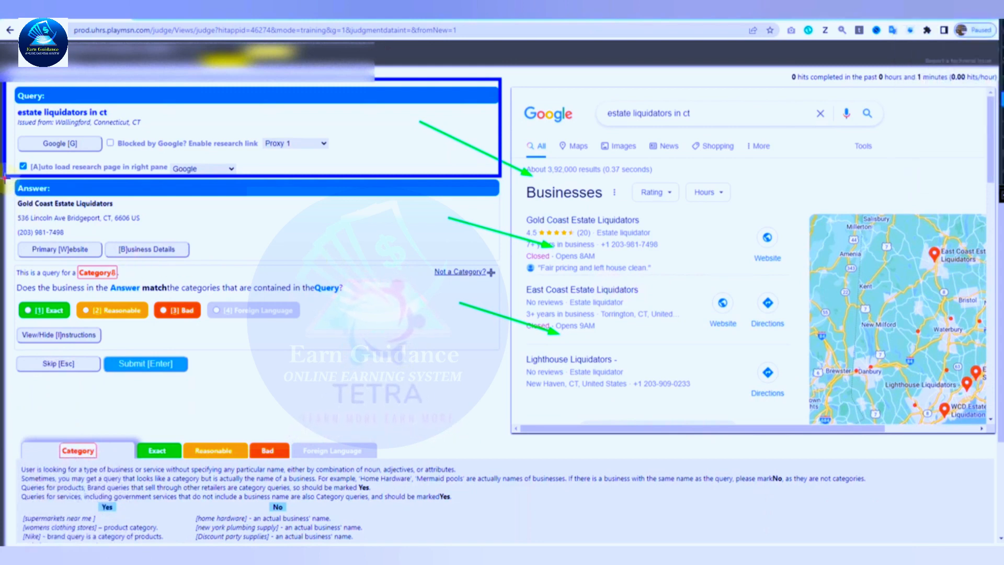
pyautogui.moveTo(5, 178)
pyautogui.mouseDown()
pyautogui.moveTo(143, 243)
pyautogui.moveTo(502, 262)
pyautogui.mouseUp()
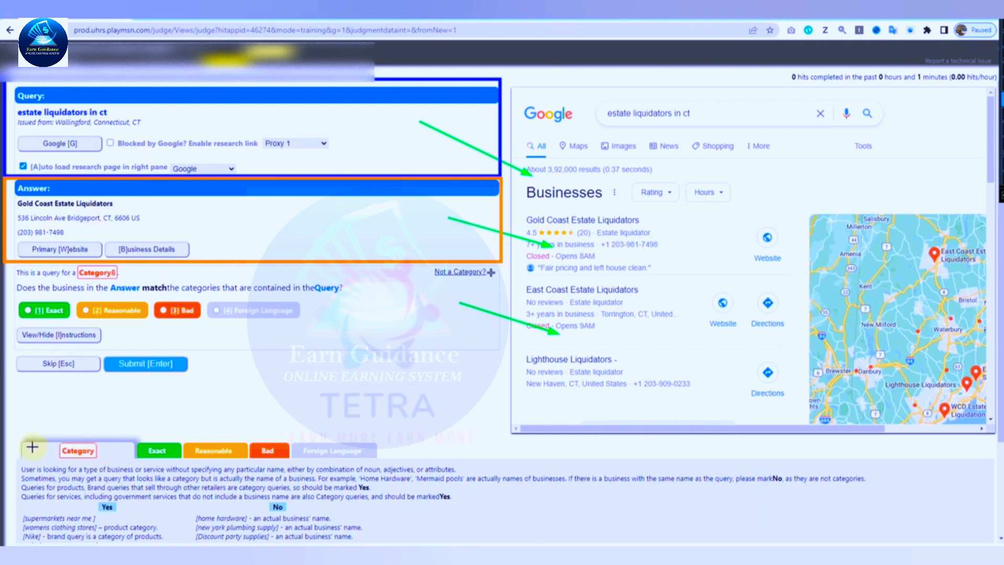
pyautogui.moveTo(11, 423)
pyautogui.mouseDown()
pyautogui.moveTo(432, 538)
pyautogui.moveTo(873, 539)
pyautogui.mouseUp()
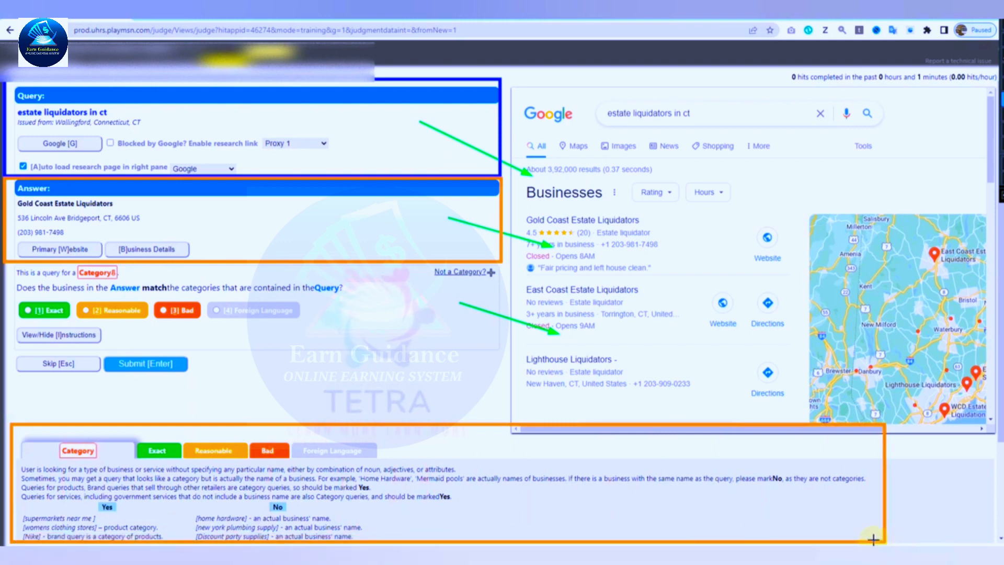
pyautogui.moveTo(7, 269)
pyautogui.mouseDown()
pyautogui.moveTo(8, 319)
pyautogui.moveTo(376, 330)
pyautogui.mouseUp()
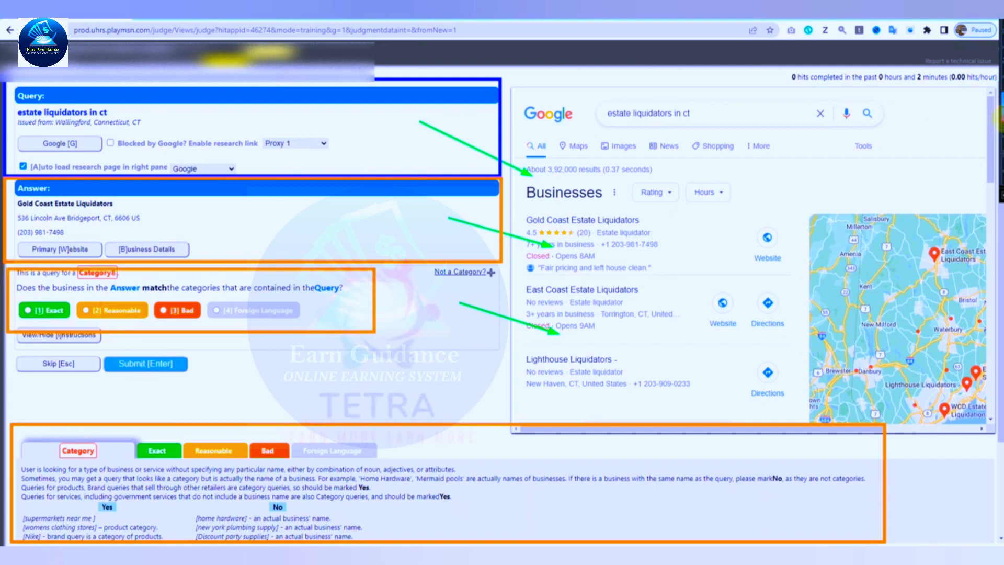
# Place sequential number markers on the Query section, the Google results and the Answer section.
pyautogui.click(160, 108)
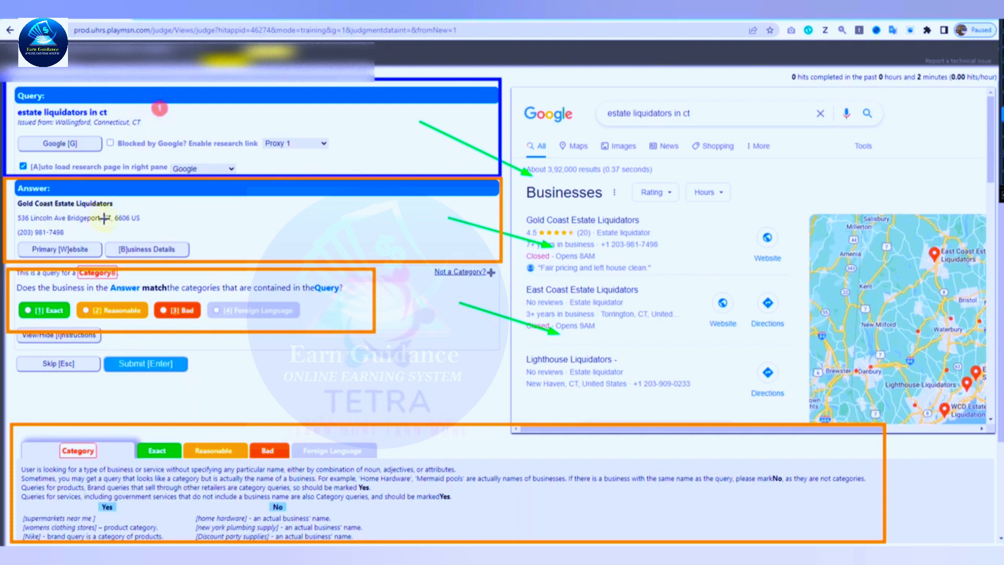
pyautogui.click(538, 96)
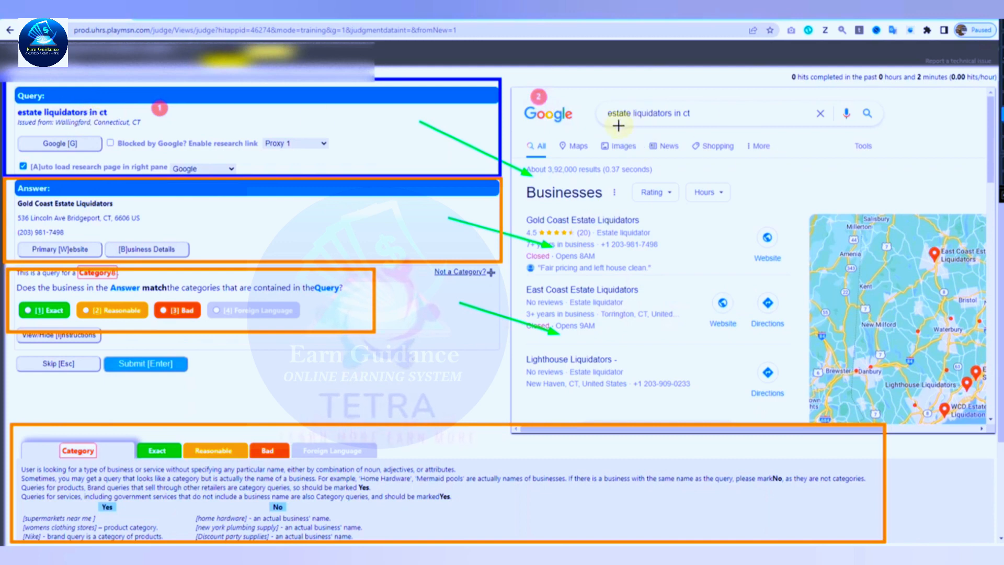
pyautogui.click(176, 205)
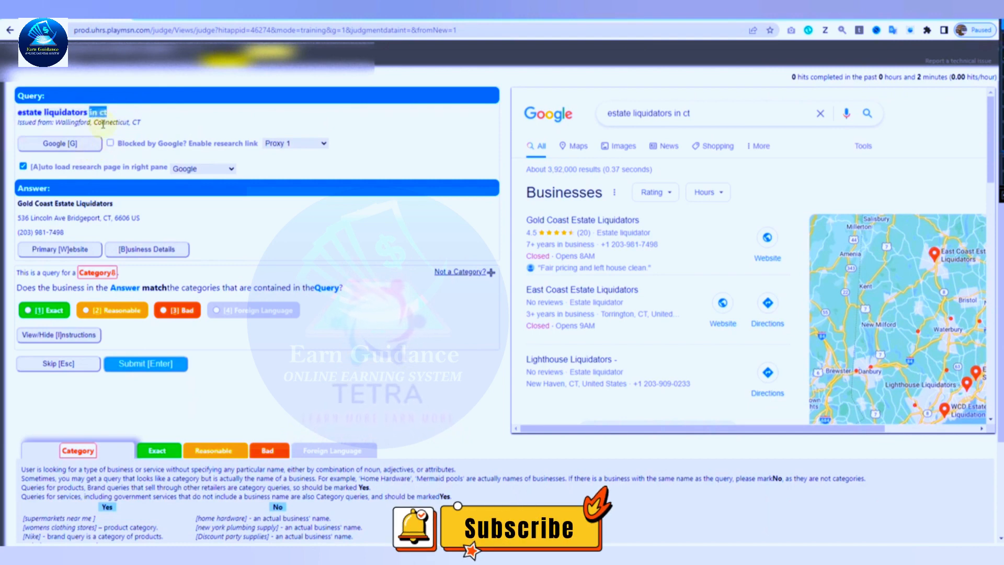
# Compare "estate liquidators" in the query with the business listings and examine the answer's primary website for matching services.
pyautogui.moveTo(88, 113); pyautogui.dragTo(18, 112)
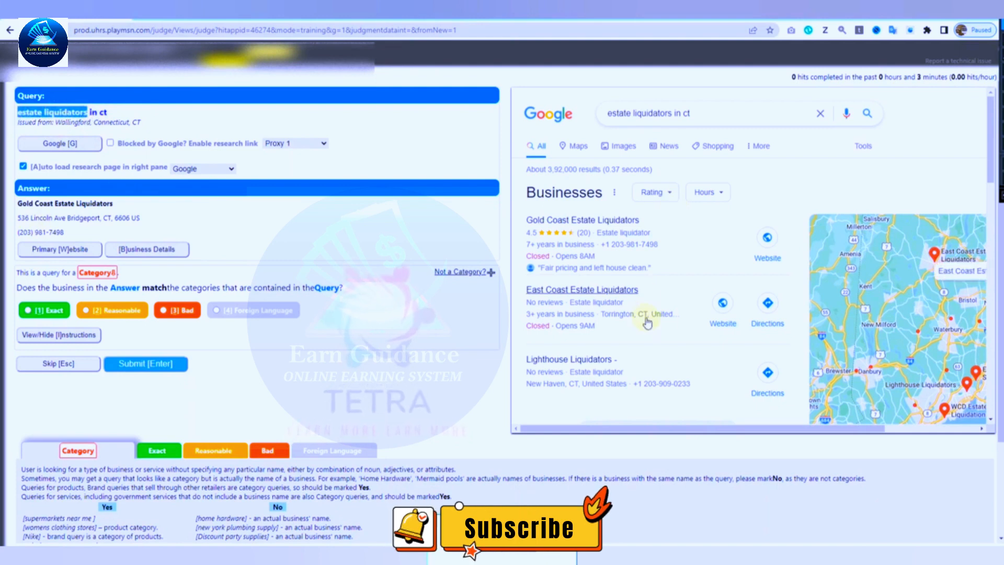
pyautogui.scroll(-1, 643, 313)
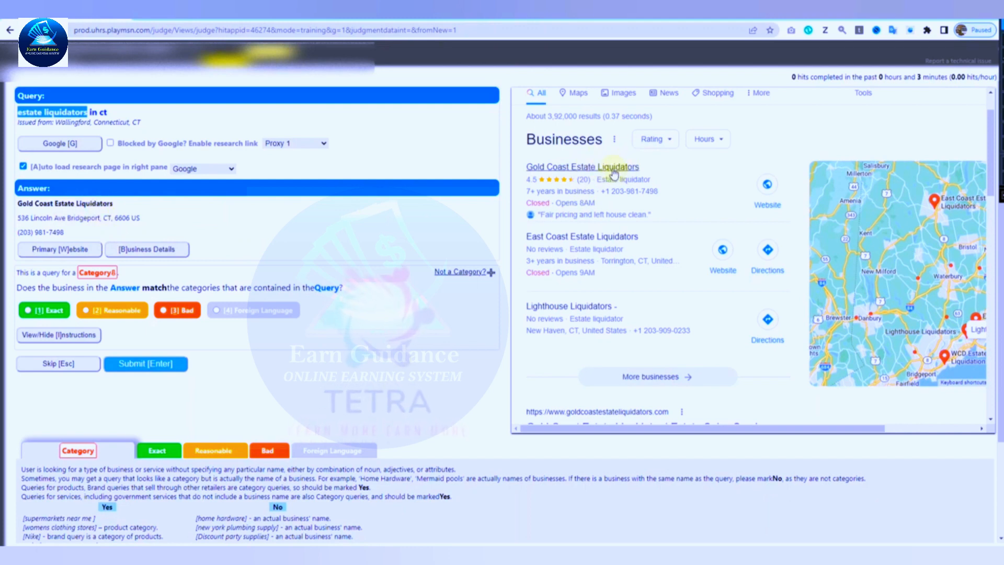
pyautogui.click(61, 251)
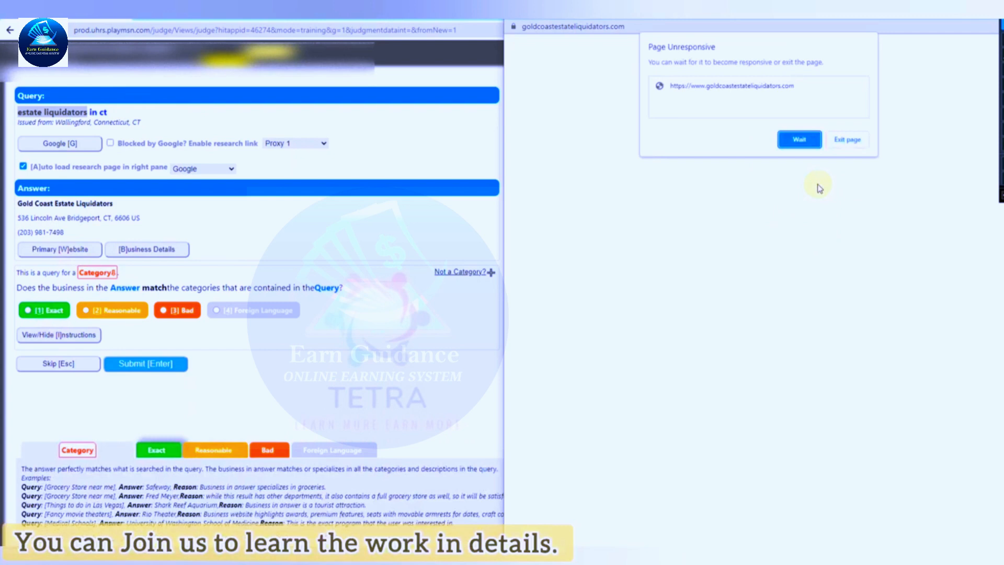
pyautogui.click(799, 139)
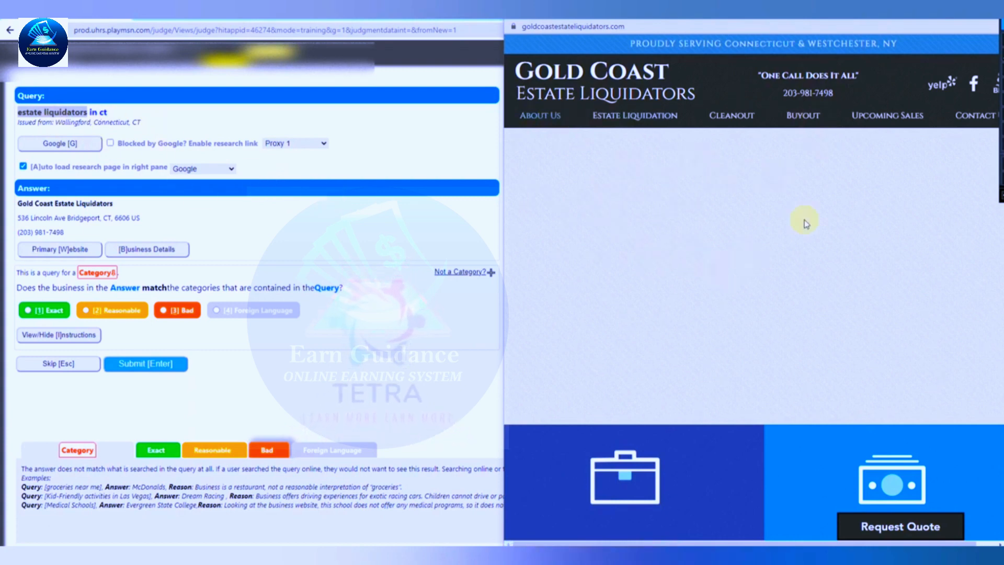
pyautogui.scroll(-2, 627, 225)
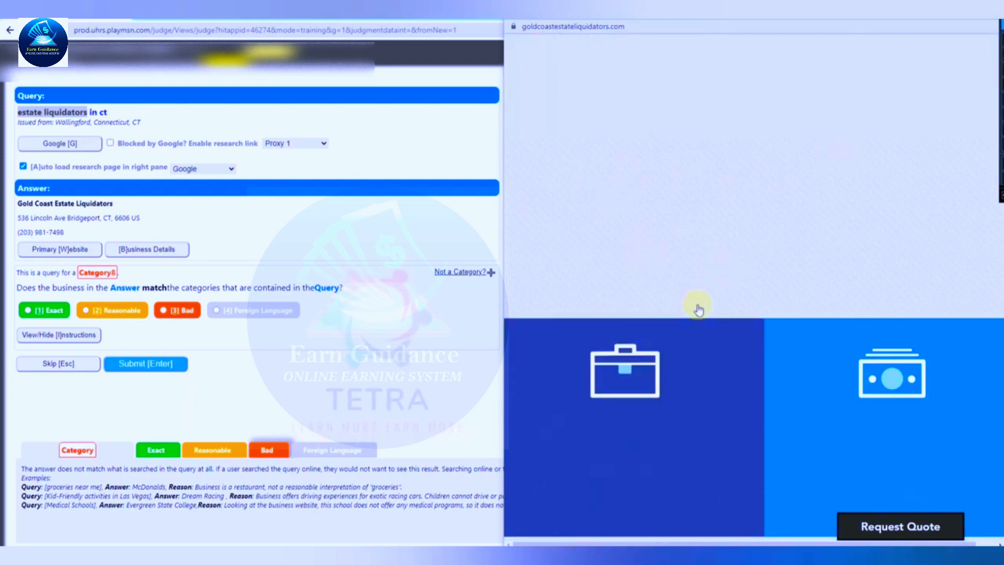
pyautogui.scroll(-2, 680, 293)
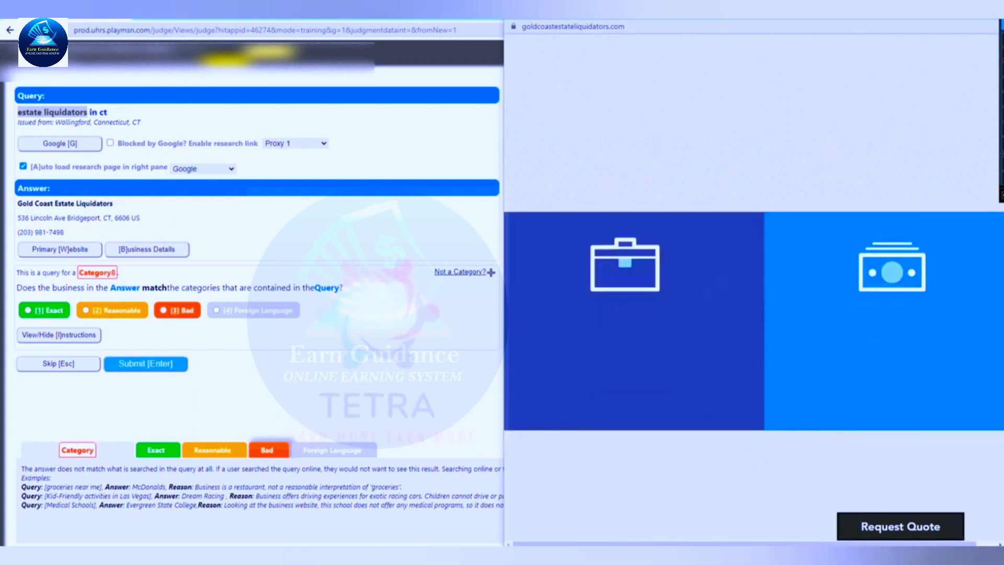
pyautogui.scroll(4, 634, 172)
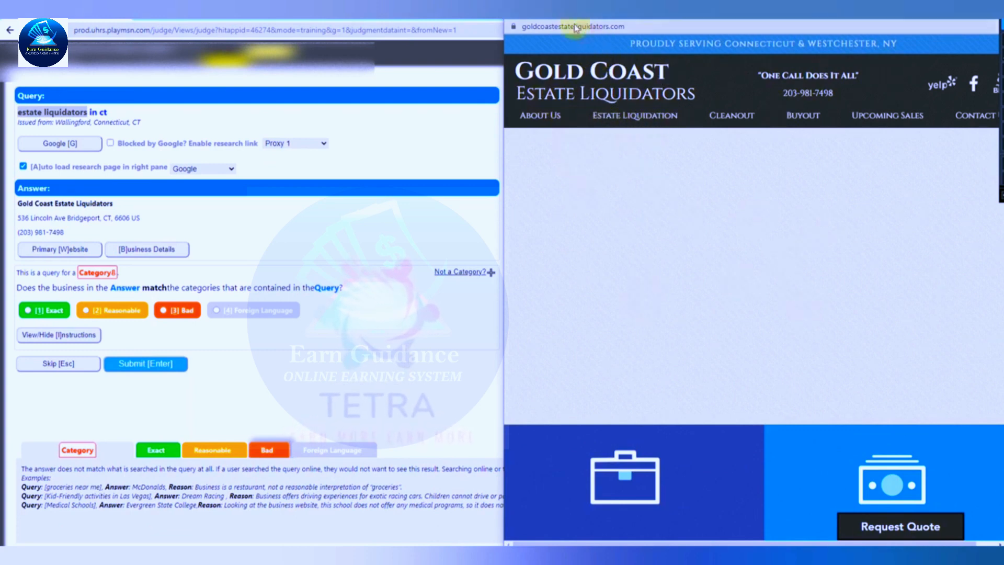
pyautogui.click(555, 26)
pyautogui.click(490, 52)
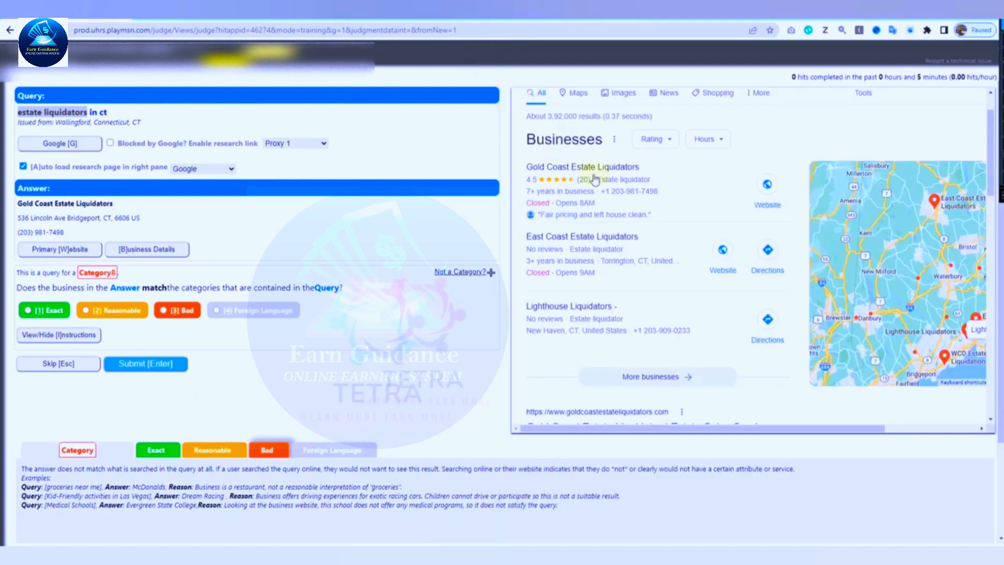
# Rate the Gold Coast Estate Liquidators answer as Exact, submit the judgment and dismiss the feedback.
pyautogui.click(47, 314)
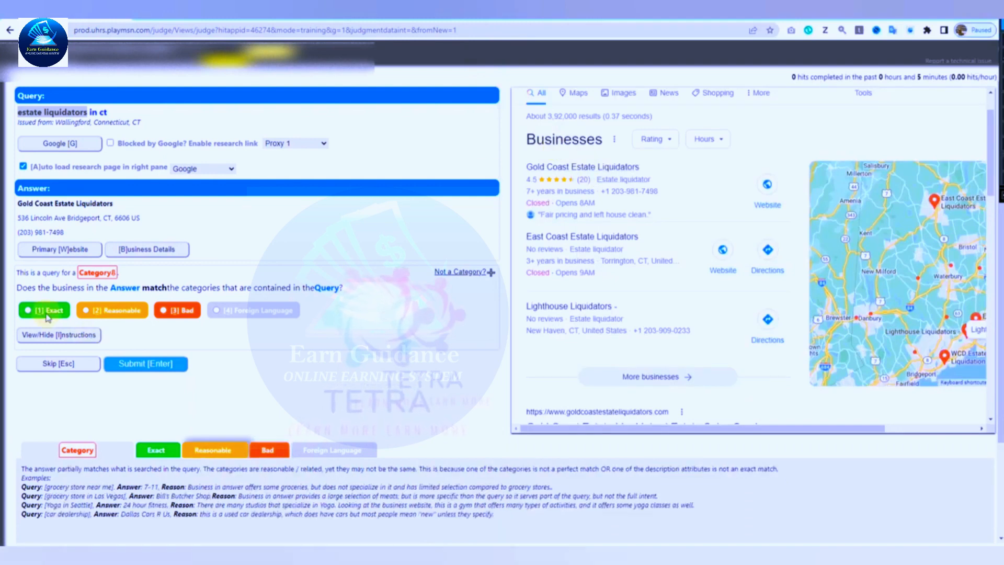
pyautogui.click(46, 313)
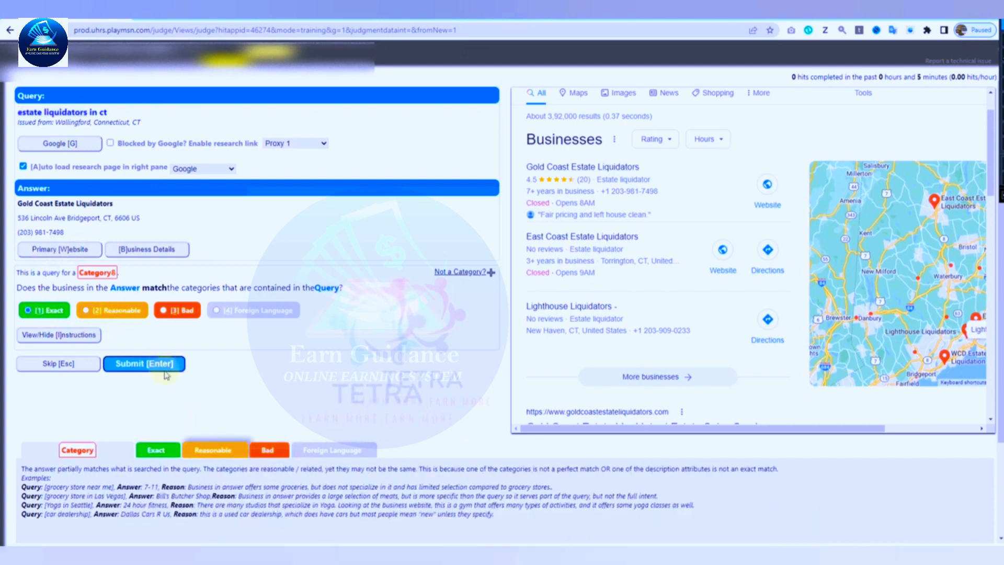
pyautogui.press('Return')
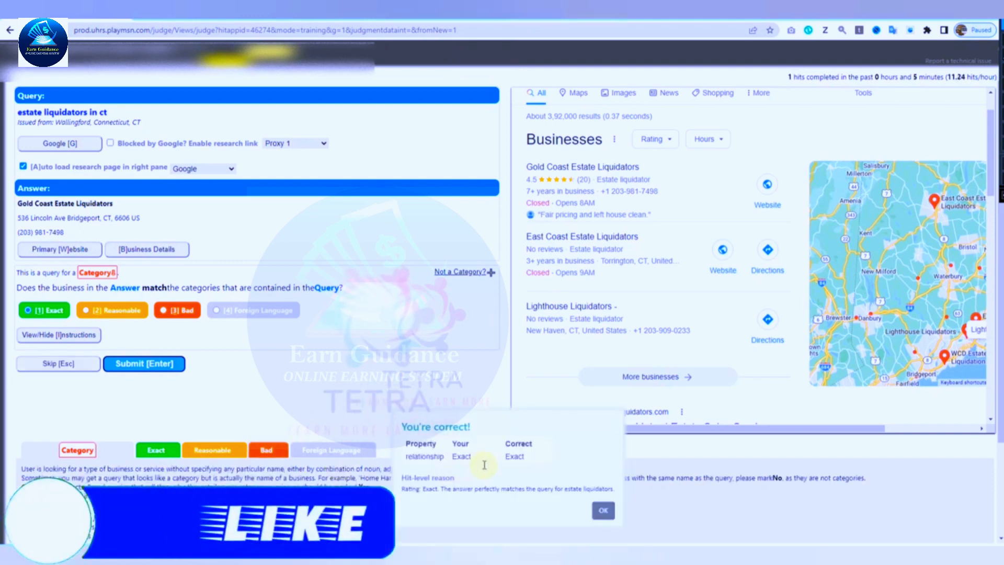
pyautogui.click(603, 510)
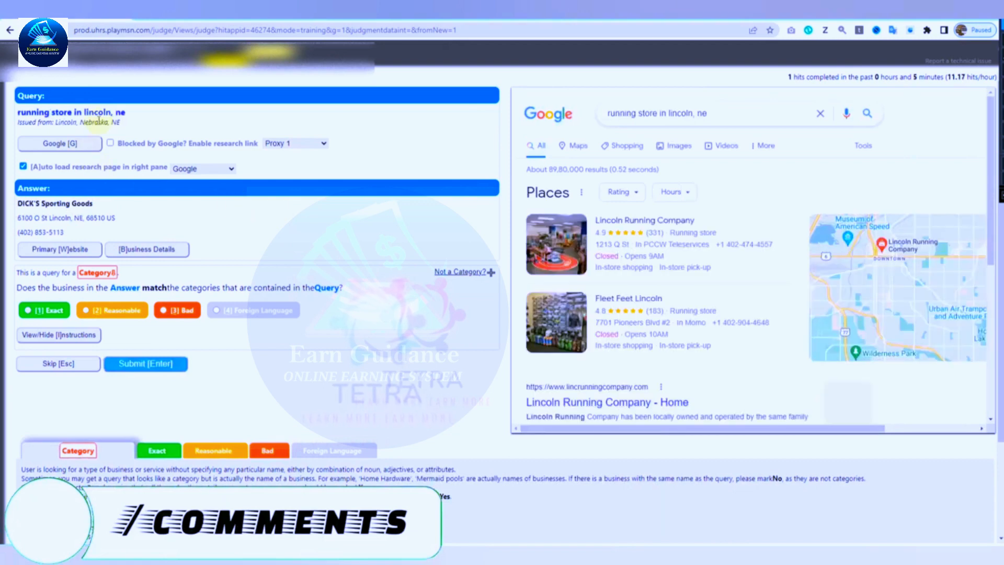
# Examine the new query "running store in lincoln, ne", highlighting the category words "running store".
pyautogui.moveTo(126, 113)
pyautogui.mouseDown()
pyautogui.moveTo(18, 115)
pyautogui.moveTo(134, 113)
pyautogui.mouseUp()
pyautogui.click(148, 114)
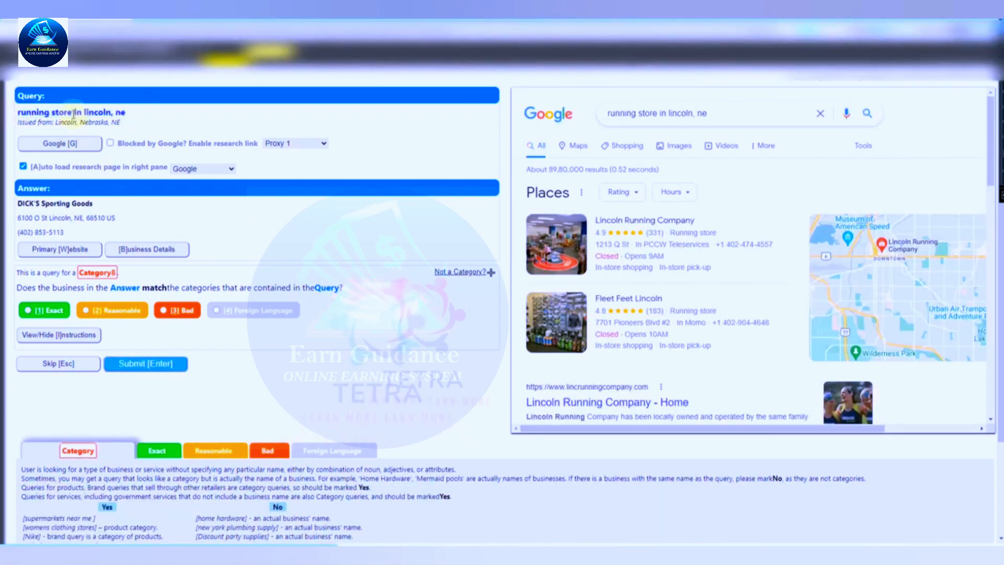
pyautogui.moveTo(73, 114); pyautogui.dragTo(25, 112)
pyautogui.moveTo(25, 112); pyautogui.dragTo(2, 113)
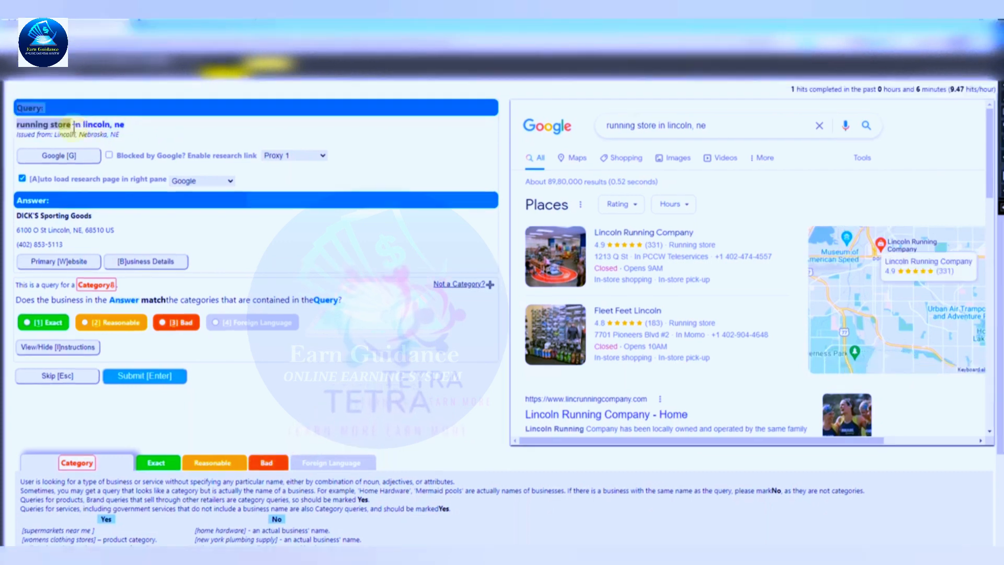
pyautogui.moveTo(74, 125); pyautogui.dragTo(18, 125)
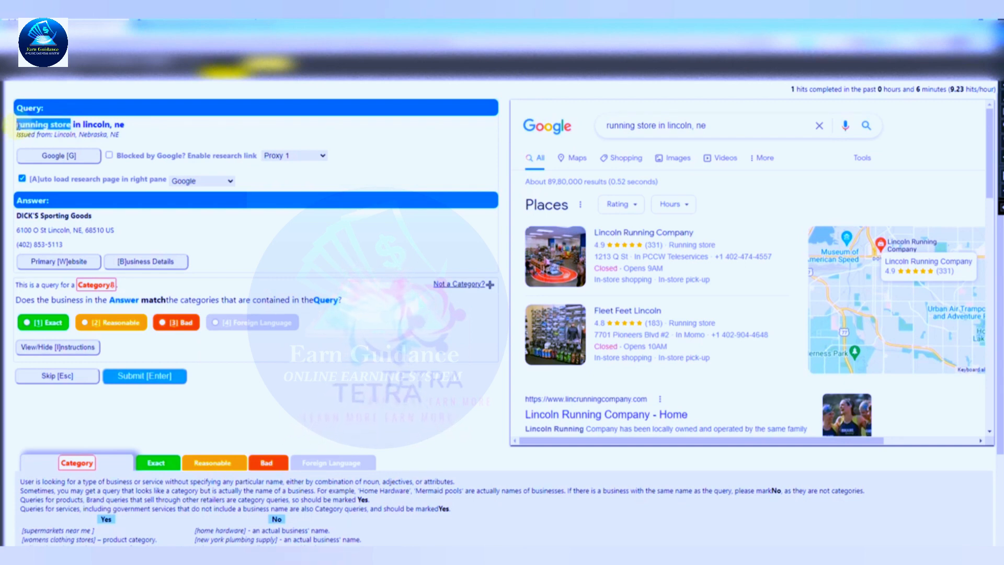
# Highlight "running store" in the query and review the Google results for running stores in Lincoln, NE.
pyautogui.moveTo(17, 126); pyautogui.dragTo(15, 125)
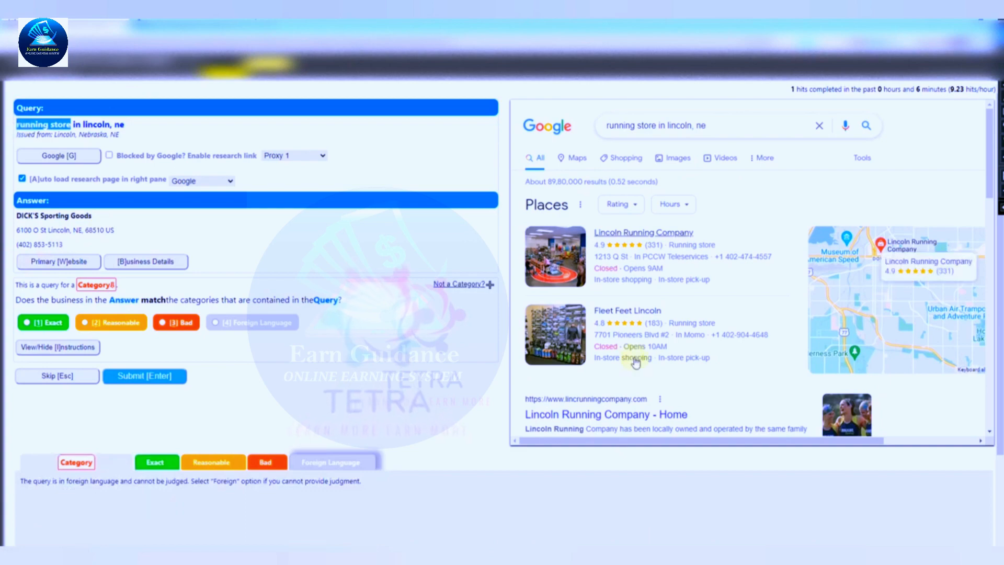
pyautogui.scroll(-1, 636, 361)
pyautogui.scroll(1, 652, 360)
pyautogui.scroll(-5, 652, 359)
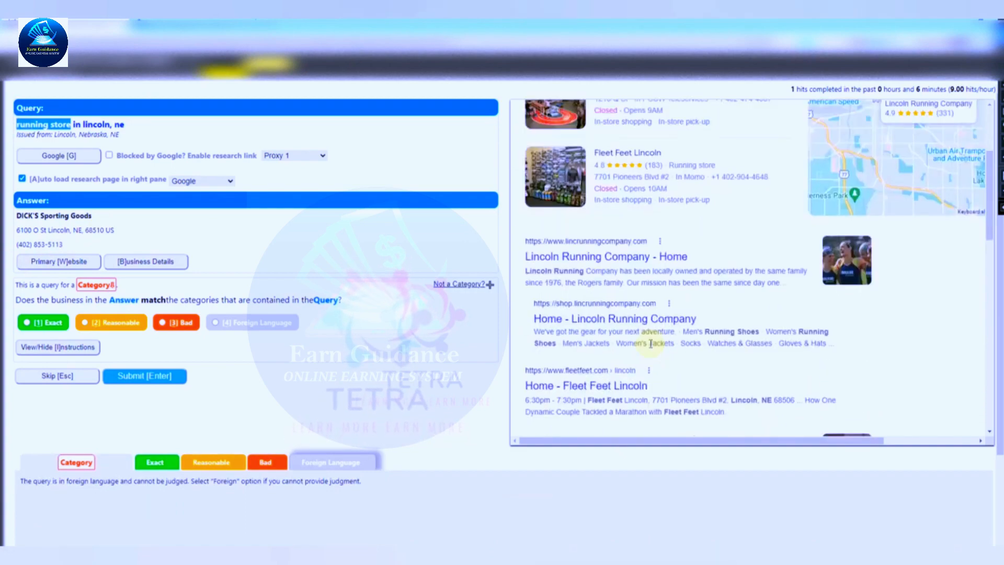
pyautogui.scroll(-10, 651, 347)
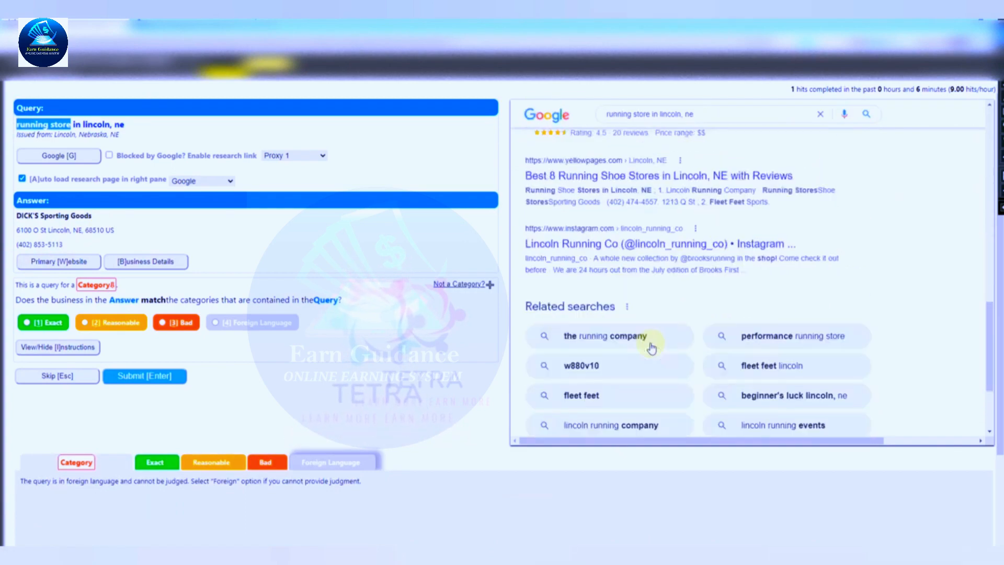
pyautogui.scroll(6, 651, 347)
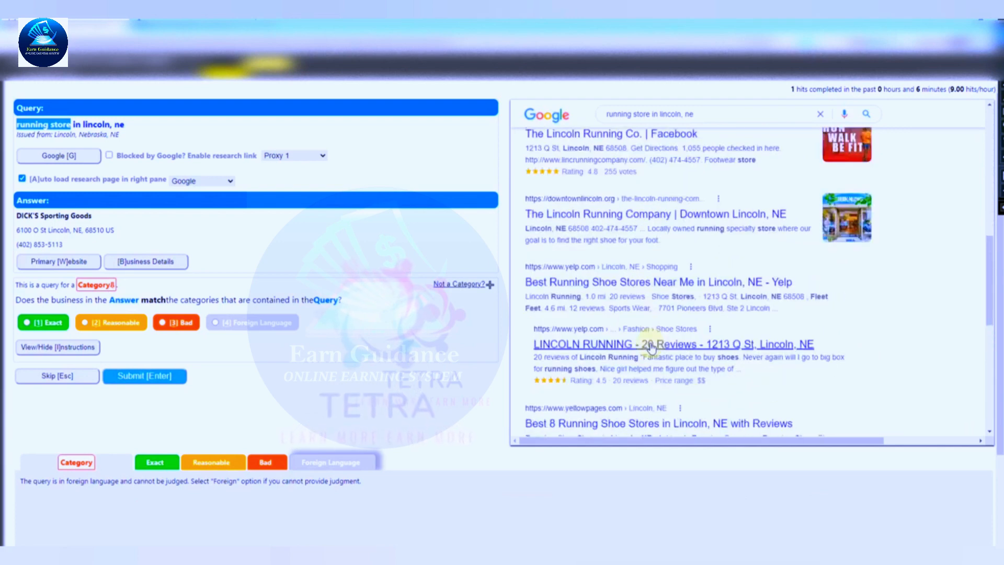
pyautogui.scroll(4, 651, 348)
# Open the primary website of DICK'S Sporting Goods and examine its store features, services and featured collections for running products.
pyautogui.click(67, 260)
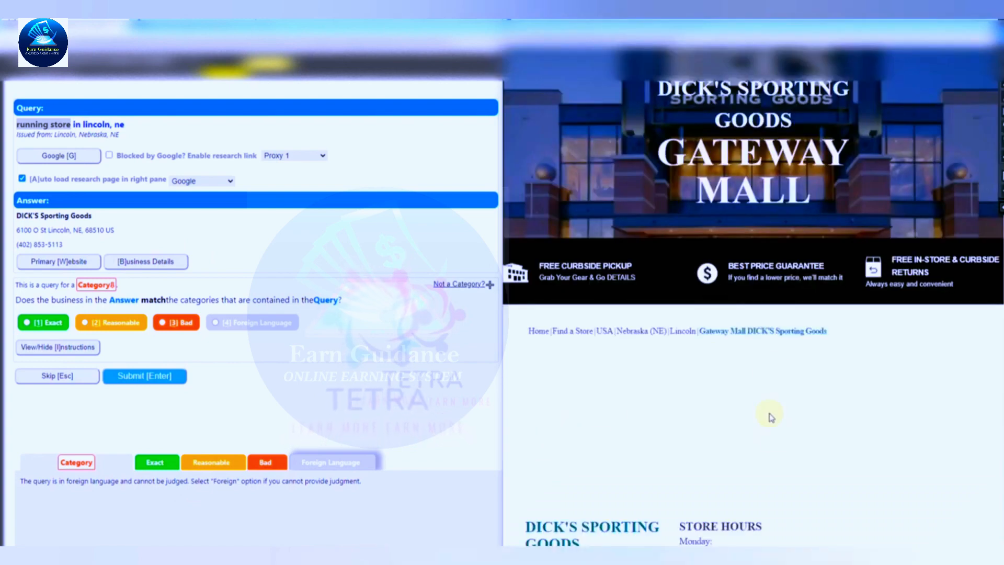
pyautogui.scroll(-2, 748, 403)
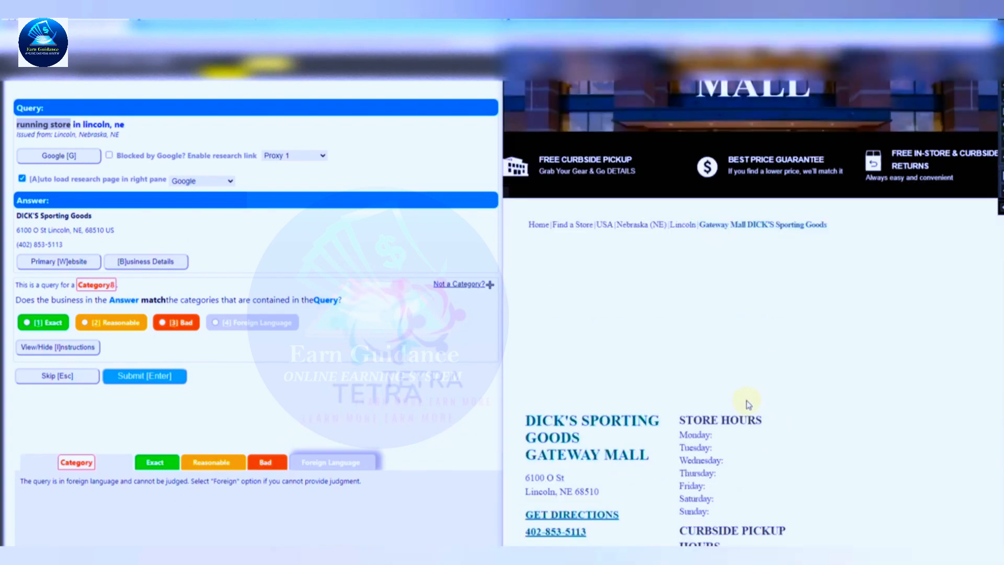
pyautogui.scroll(2, 736, 388)
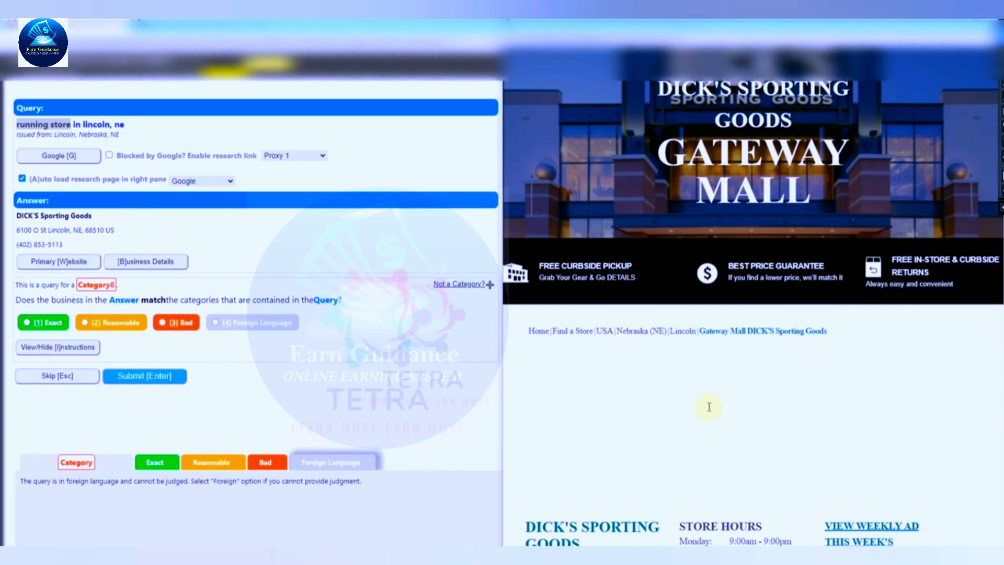
pyautogui.scroll(-2, 709, 407)
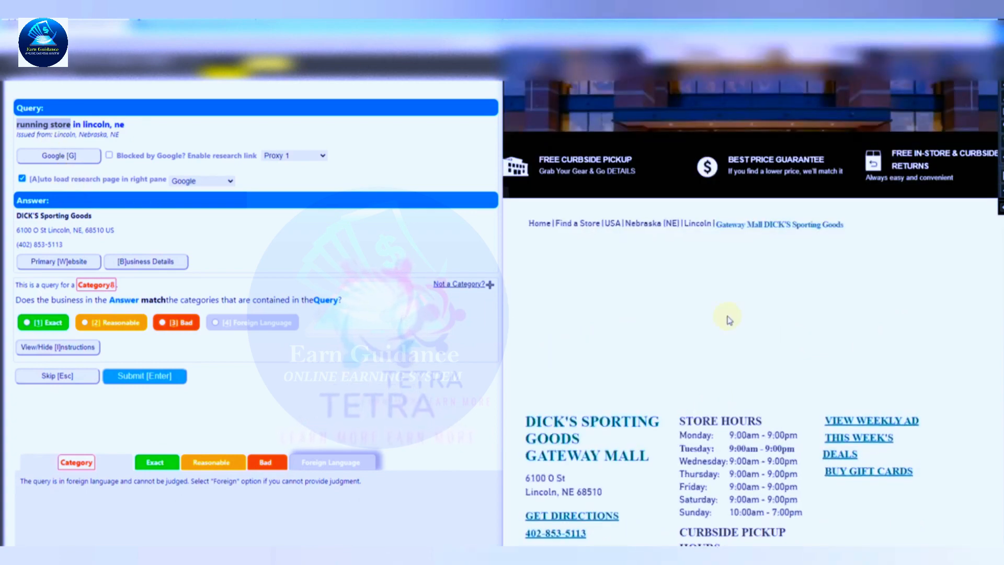
pyautogui.scroll(-8, 729, 320)
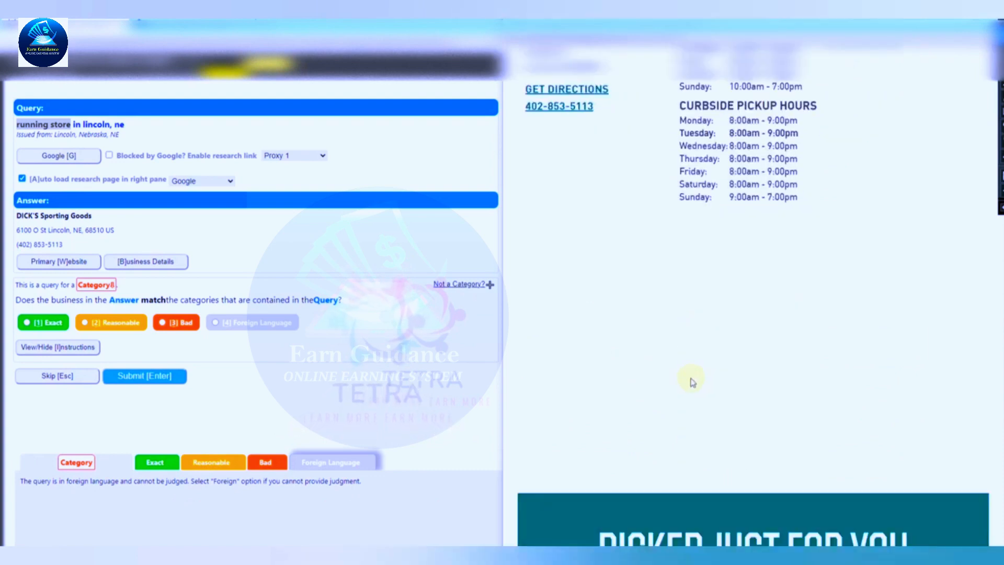
pyautogui.scroll(-8, 693, 382)
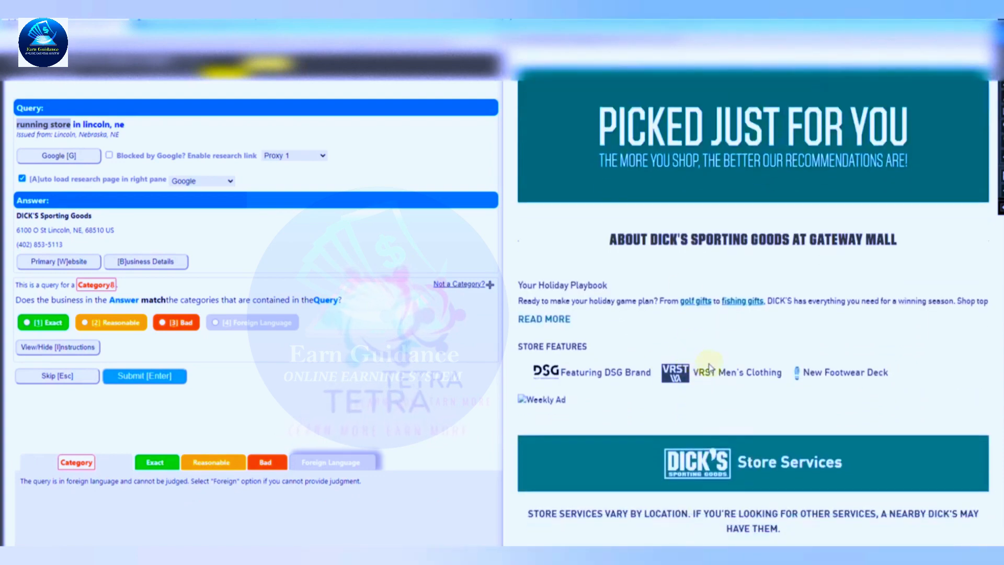
pyautogui.scroll(-6, 700, 387)
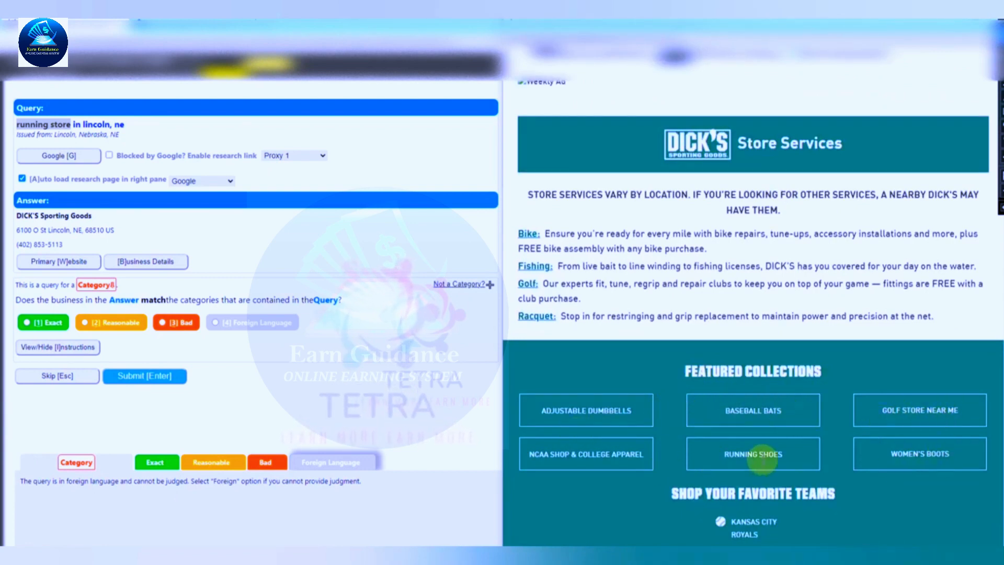
pyautogui.scroll(-1, 617, 369)
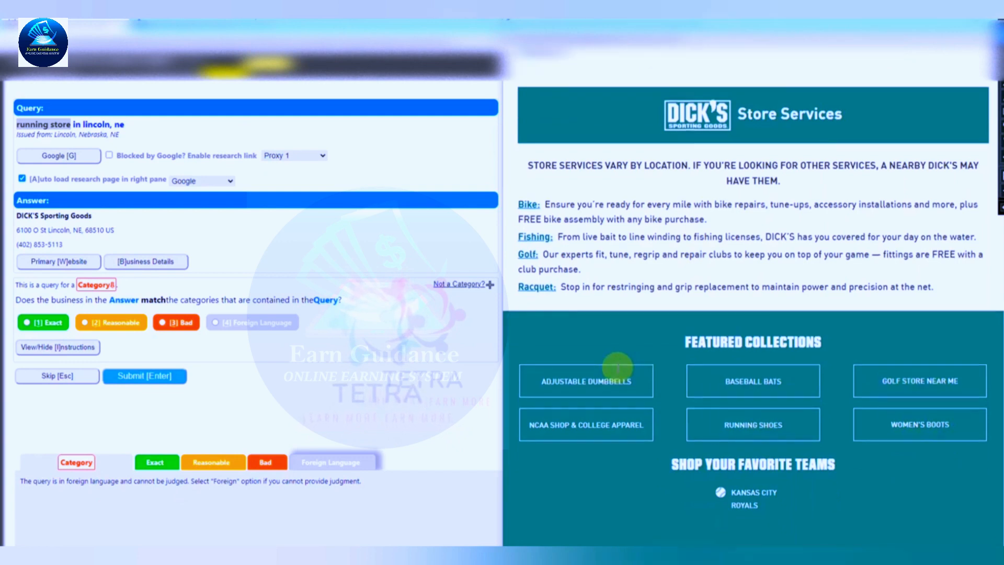
pyautogui.scroll(-3, 617, 368)
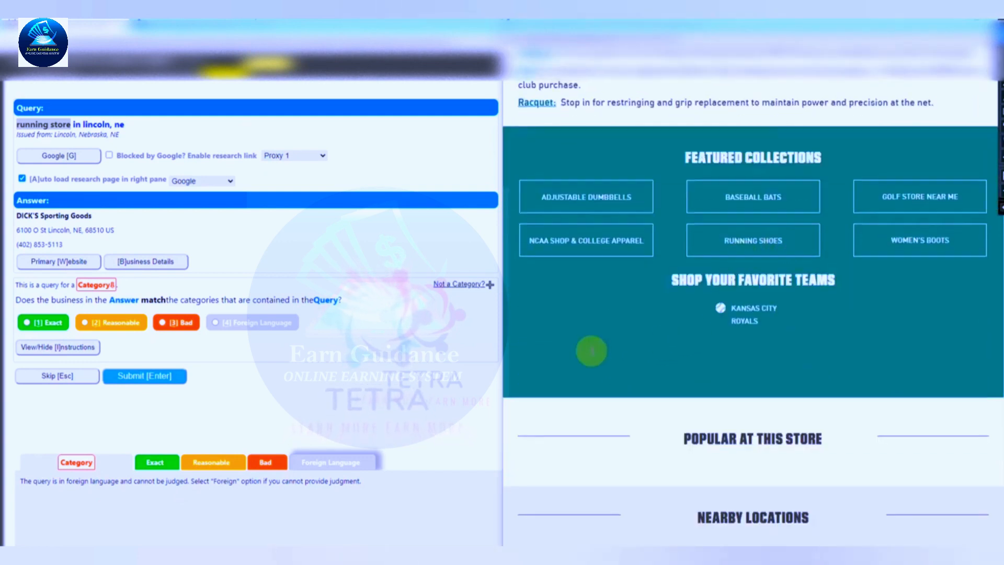
pyautogui.scroll(-1, 591, 351)
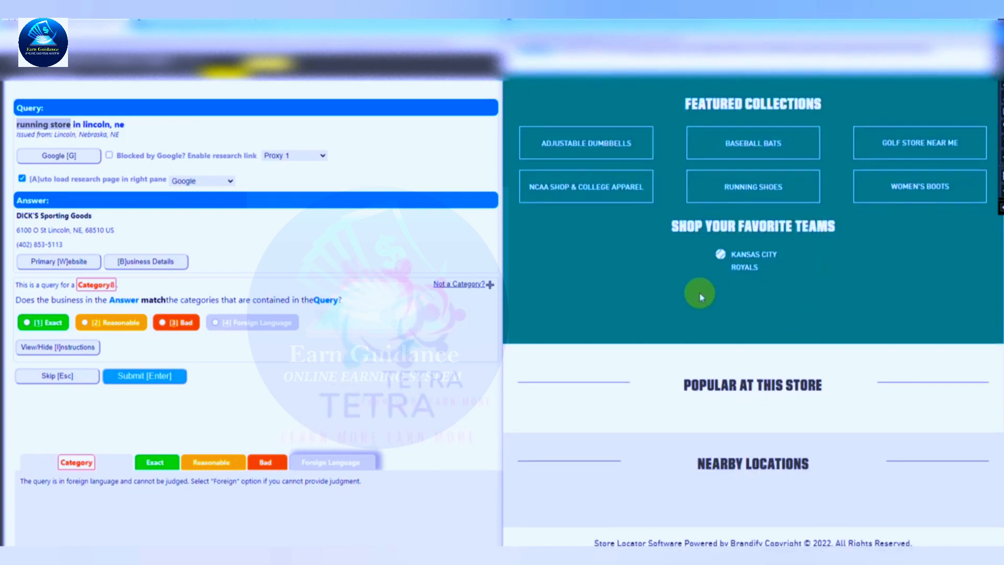
pyautogui.scroll(15, 699, 291)
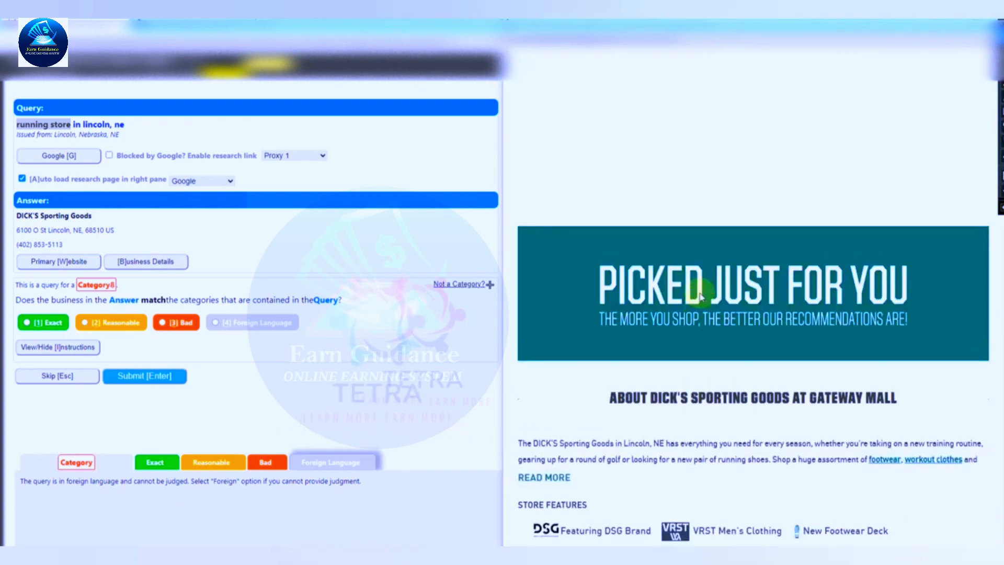
pyautogui.scroll(-9, 701, 297)
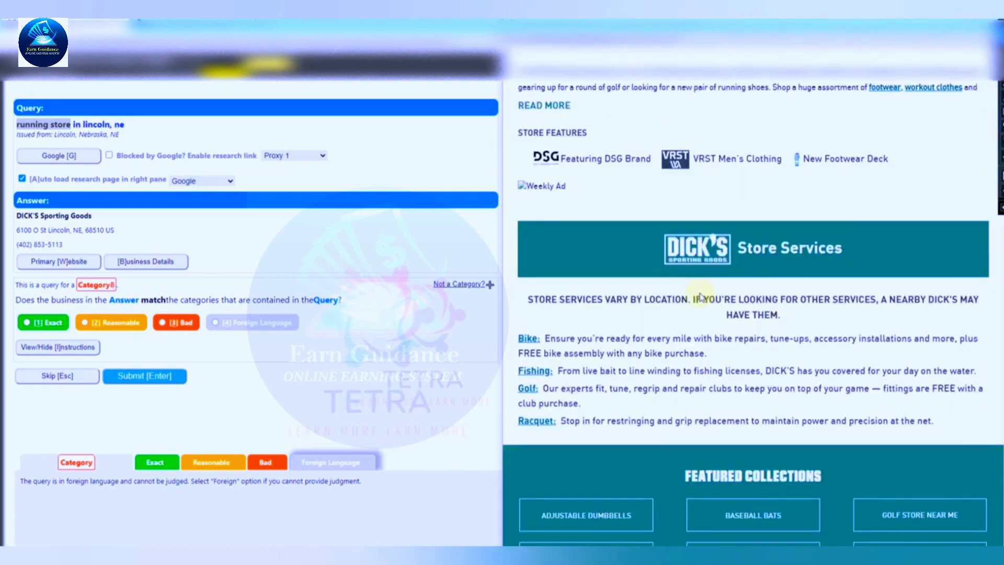
pyautogui.scroll(-2, 702, 297)
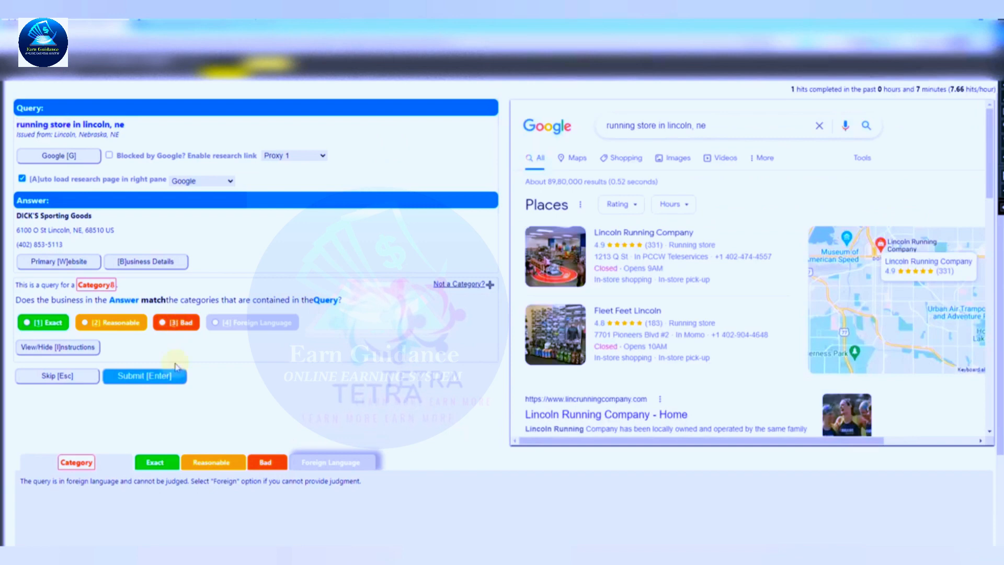
# Rate the DICK'S Sporting Goods answer as Reasonable, submit the judgment and dismiss the feedback.
pyautogui.click(102, 322)
pyautogui.click(139, 385)
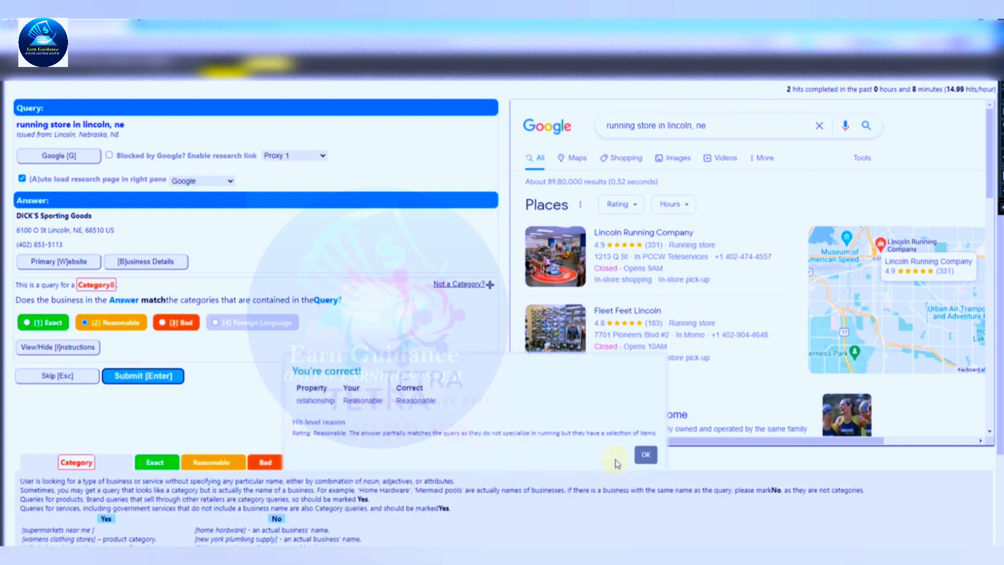
pyautogui.click(646, 456)
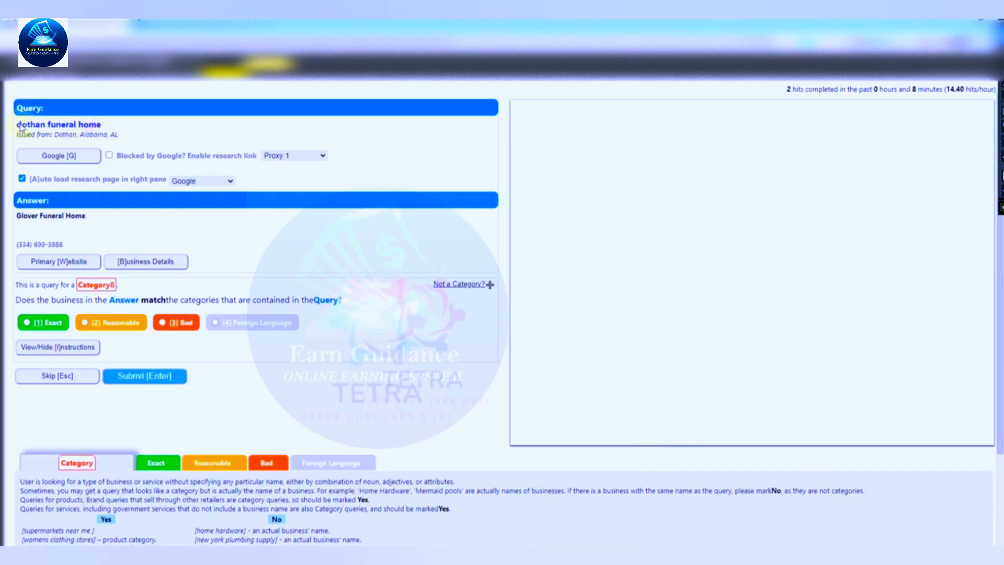
# Compare the category words "funeral home" in the query "dothan funeral home" with the answer's business name, highlighting both.
pyautogui.moveTo(102, 126); pyautogui.dragTo(24, 126)
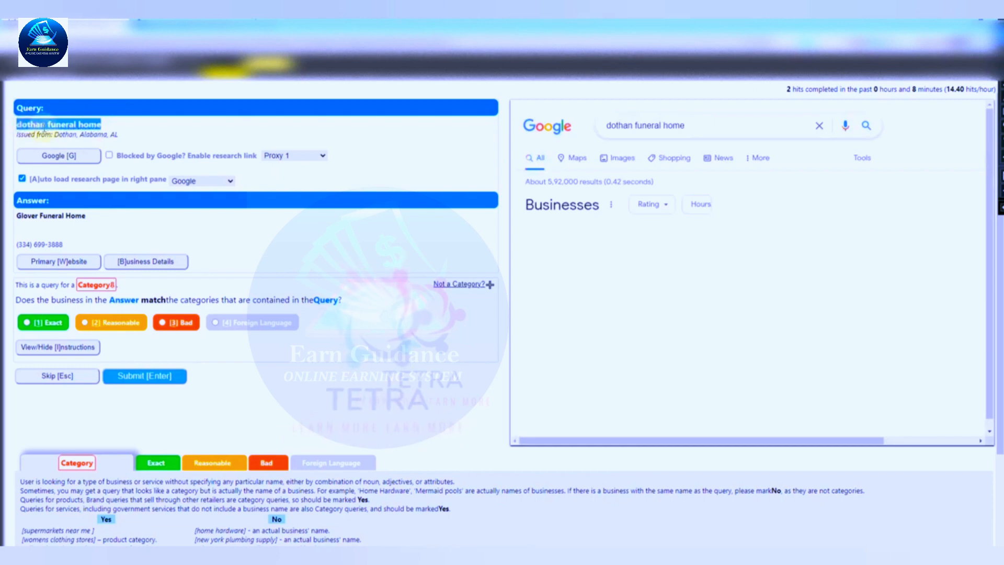
pyautogui.click(108, 124)
pyautogui.moveTo(107, 124); pyautogui.dragTo(46, 125)
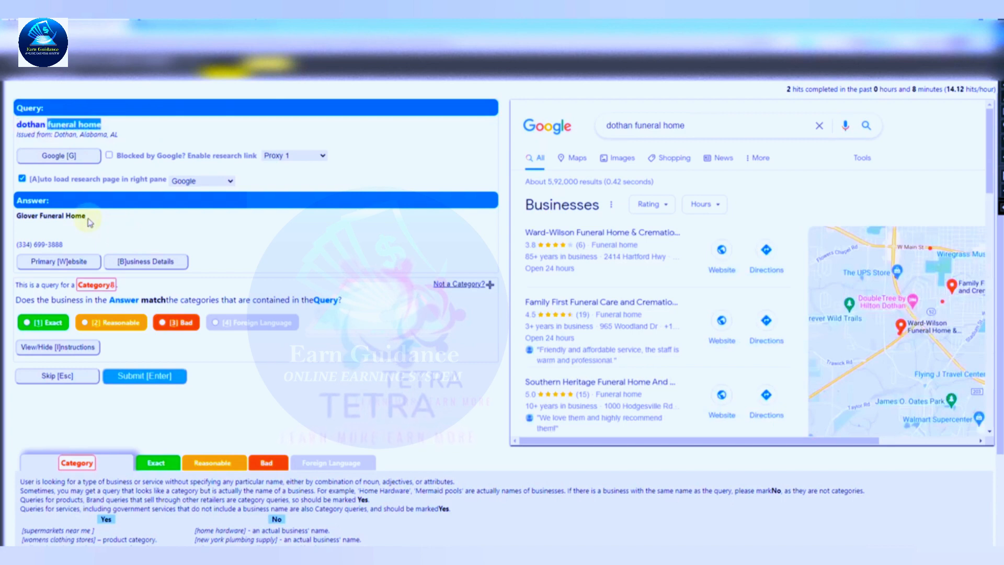
pyautogui.moveTo(85, 216); pyautogui.dragTo(38, 215)
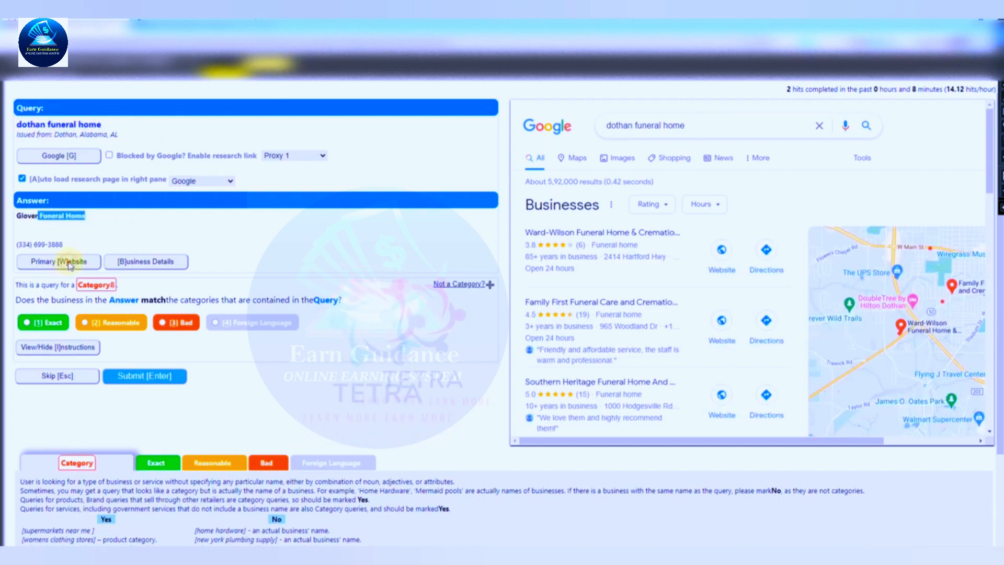
# Open the primary website of Glover Funeral Home and check which services the business offers.
pyautogui.click(70, 261)
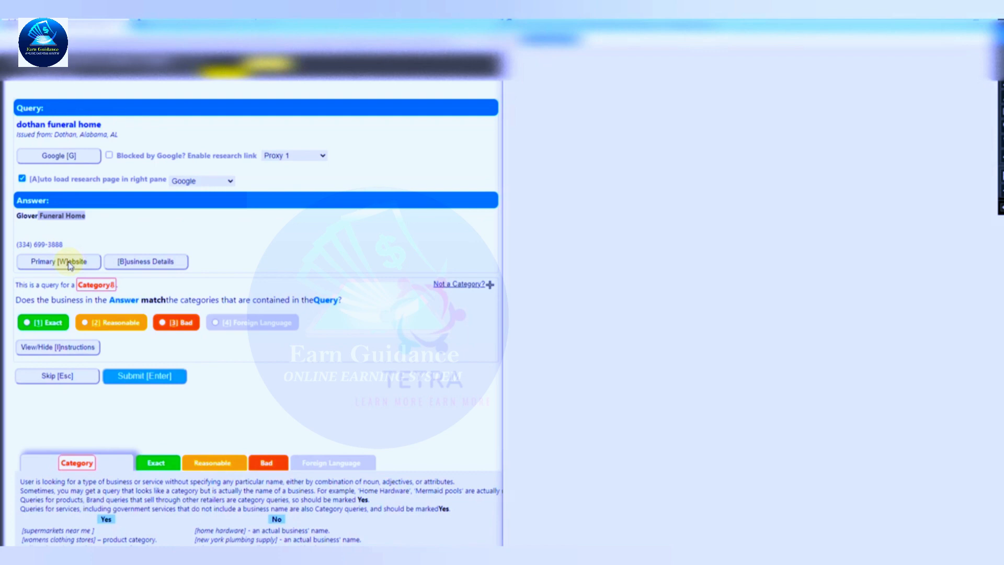
pyautogui.click(69, 264)
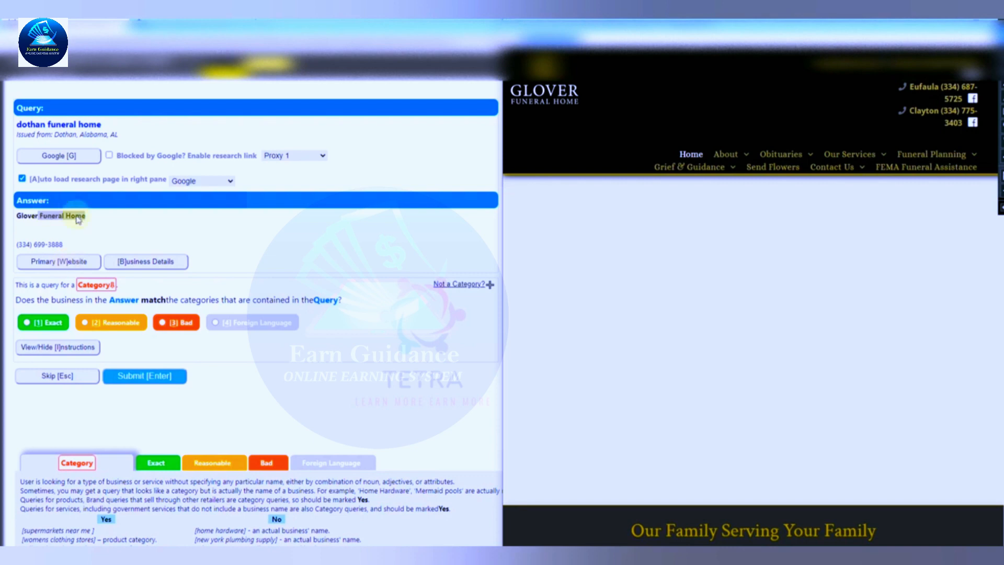
pyautogui.click(96, 225)
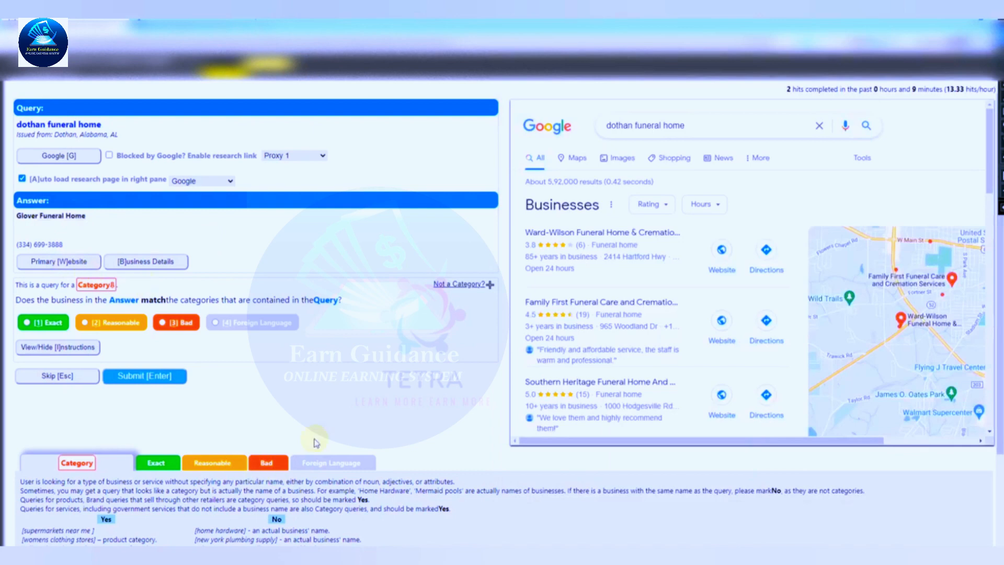
pyautogui.click(331, 462)
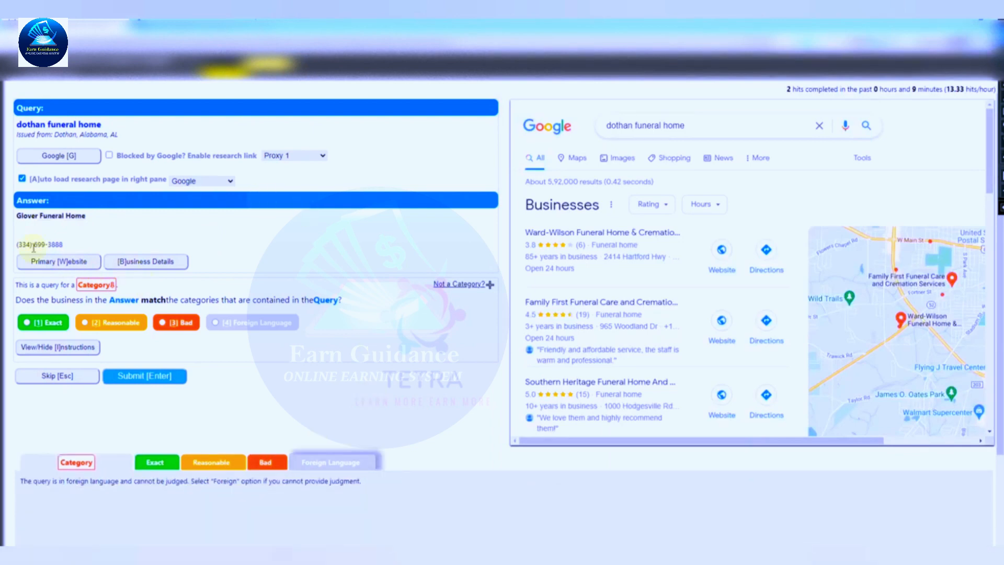
pyautogui.press('w')
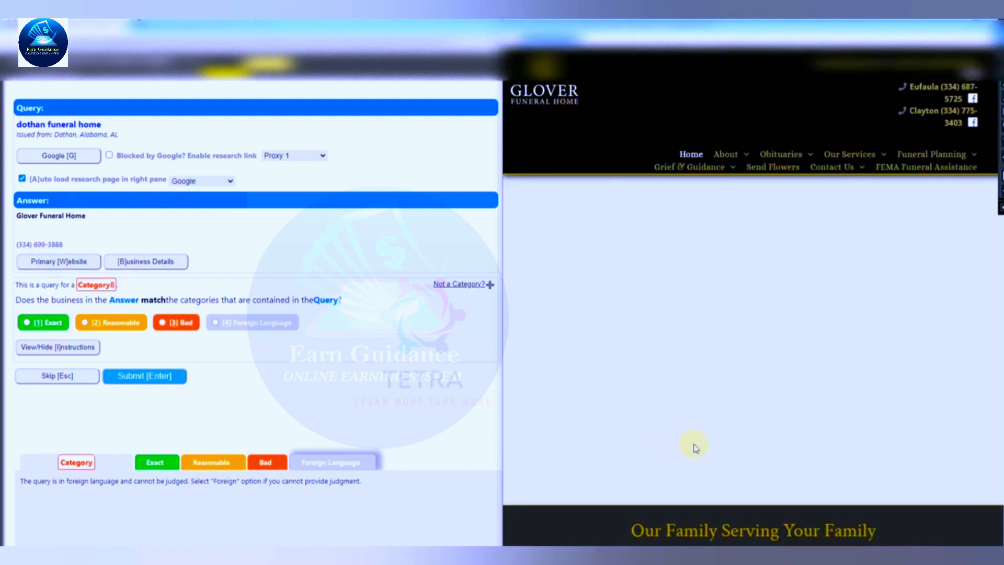
pyautogui.click(357, 230)
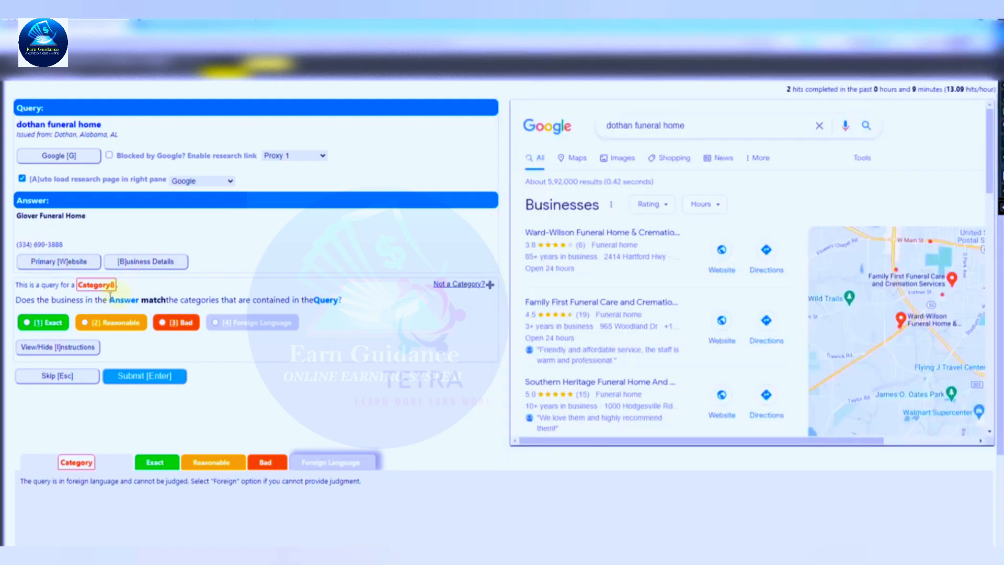
# Rate the Glover Funeral Home answer as Exact, submit the judgment and dismiss the feedback.
pyautogui.click(39, 325)
pyautogui.click(159, 376)
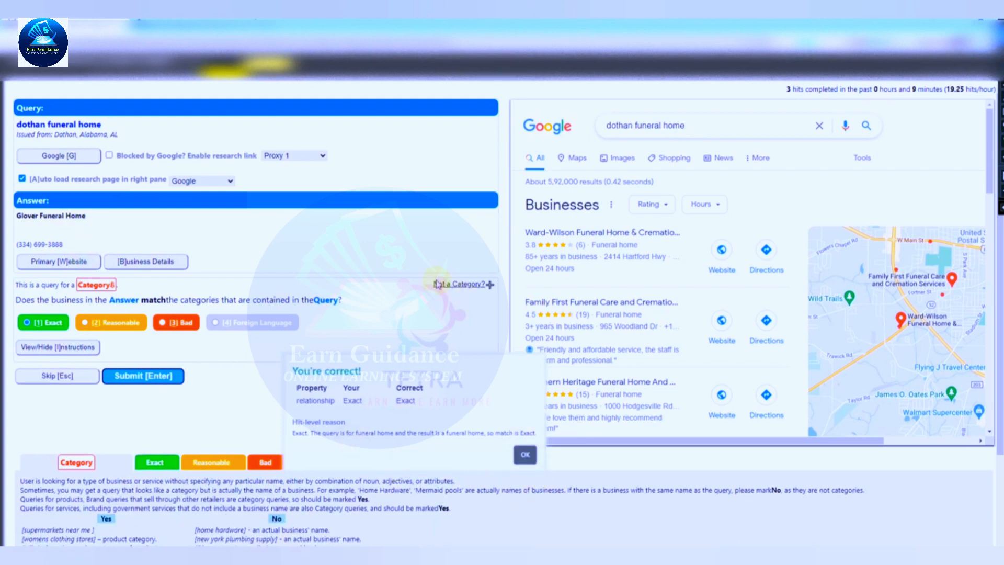
pyautogui.press('Return')
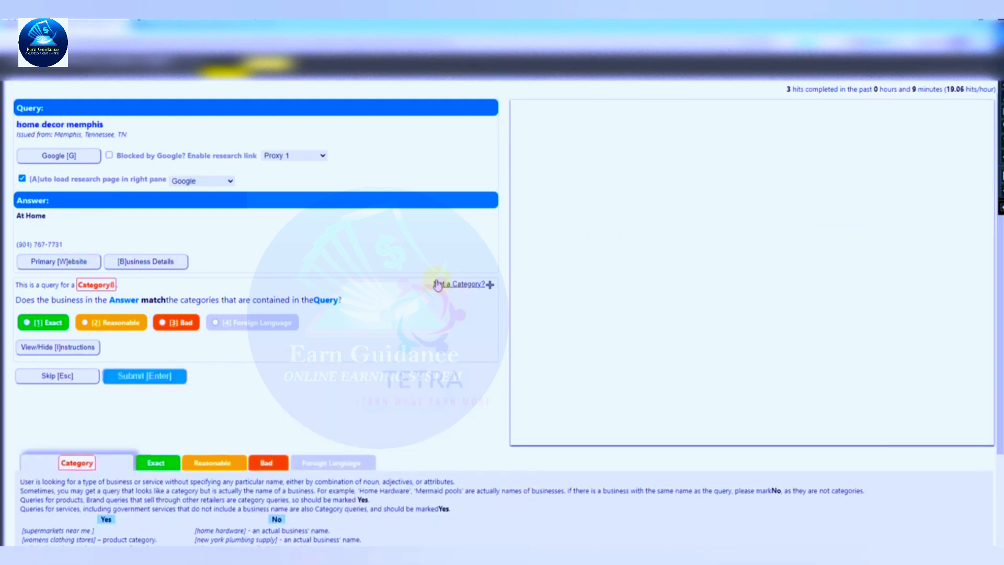
# Highlight "home decor" in the query "home decor memphis" and check the At Home primary website for matching products.
pyautogui.moveTo(104, 127); pyautogui.dragTo(25, 135)
pyautogui.click(94, 129)
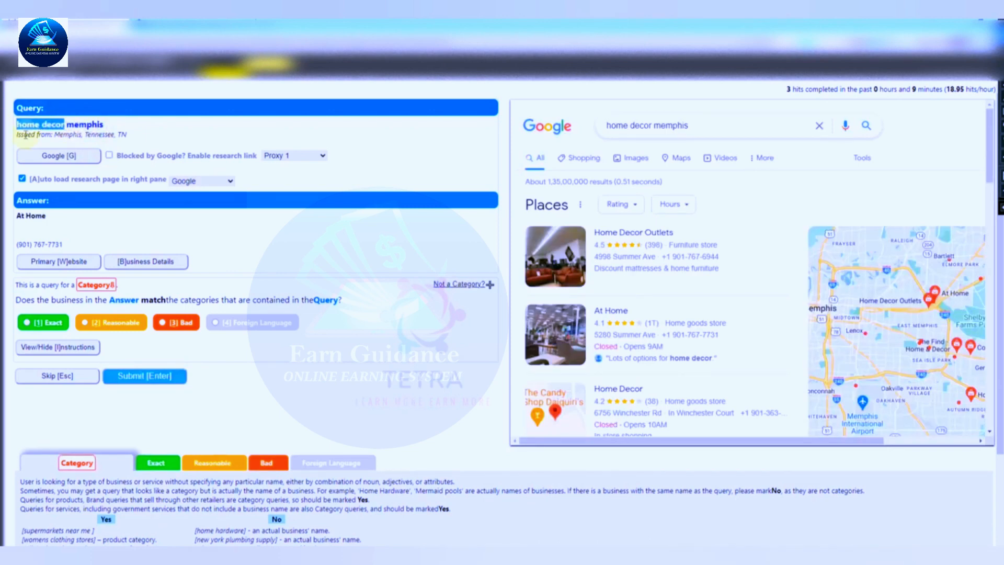
pyautogui.click(25, 135)
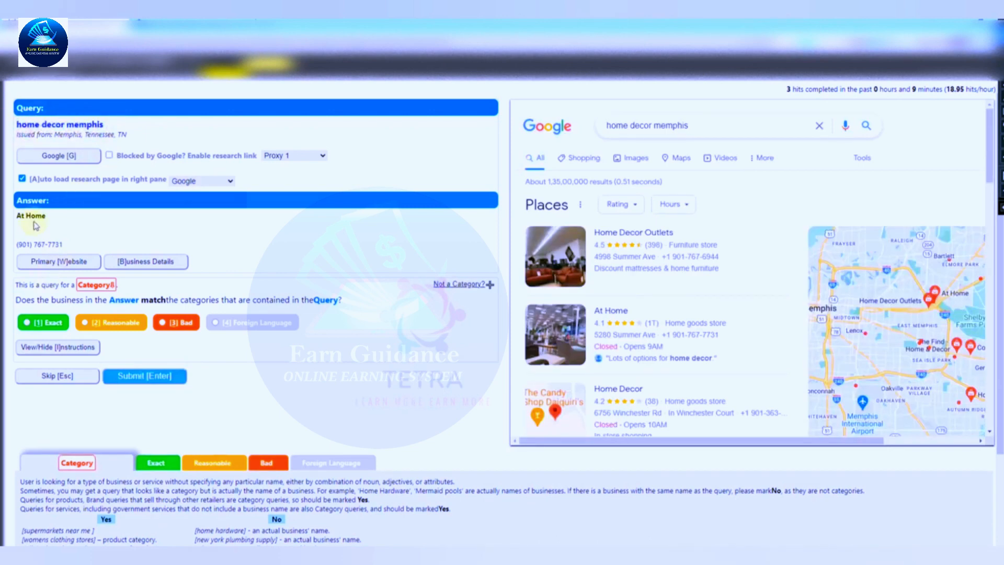
pyautogui.press('w')
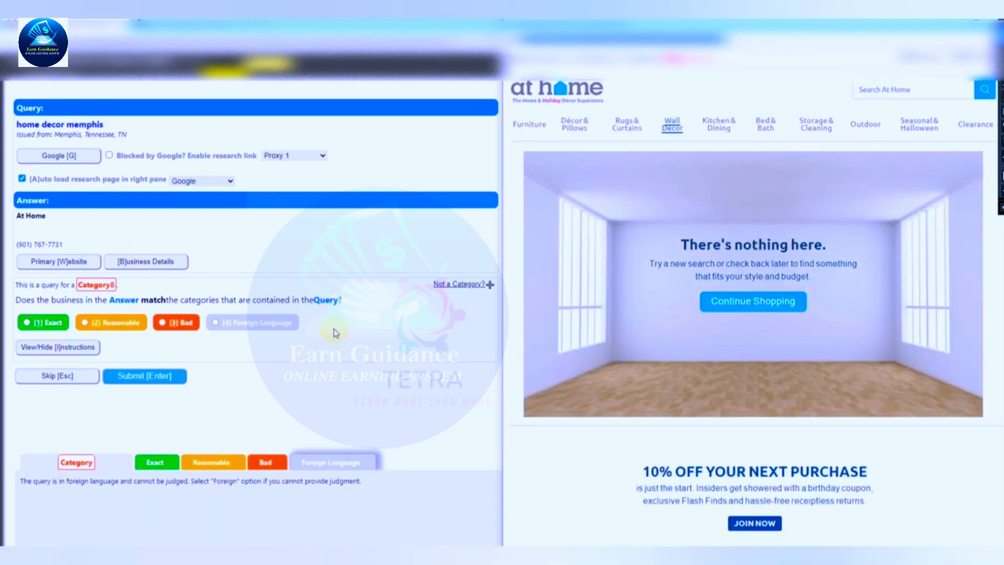
# Rate the At Home answer as Exact and submit the judgment.
pyautogui.click(40, 322)
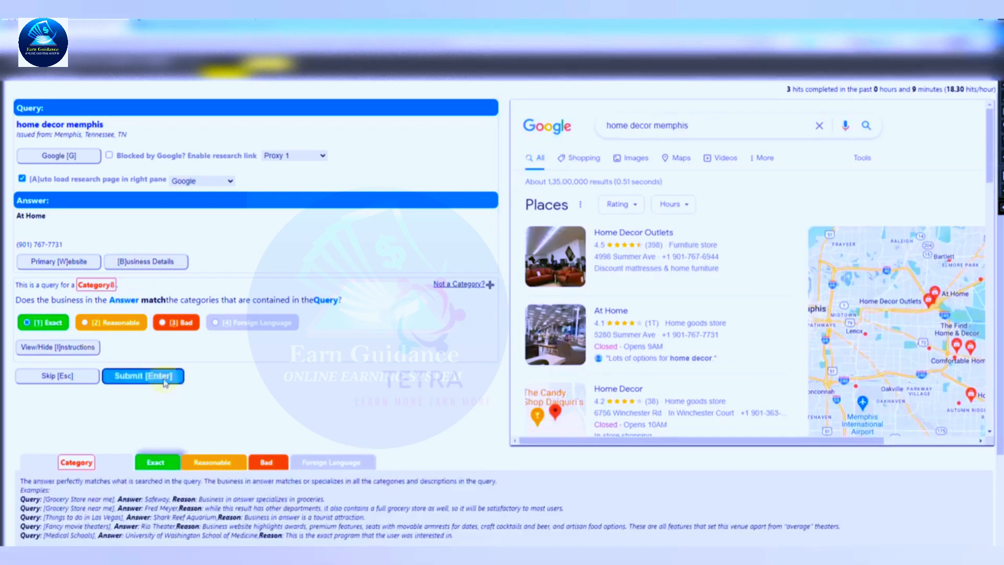
pyautogui.click(164, 382)
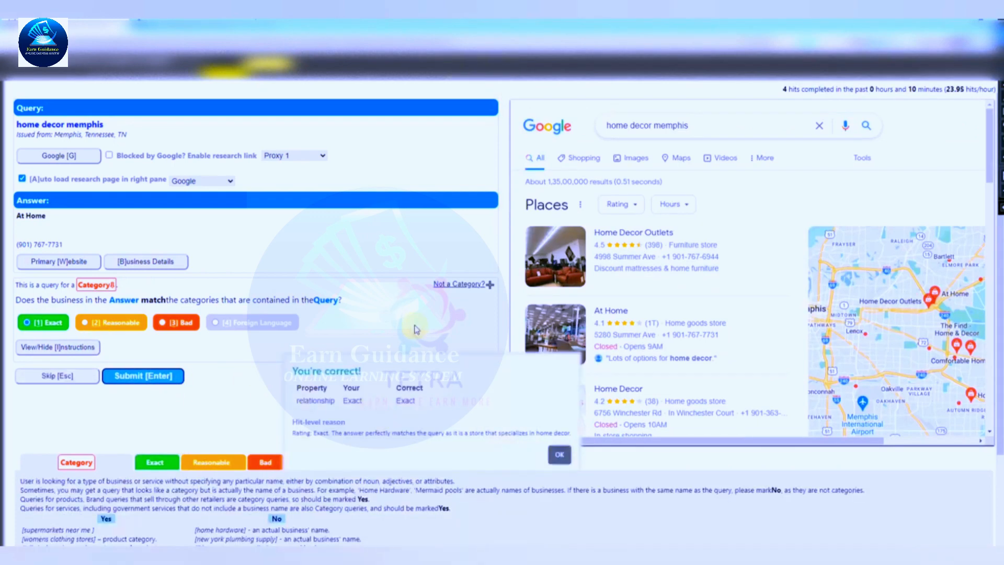
# Dismiss the At Home feedback and compare the query "palm harbor fl attorneys flower" with its Google results.
pyautogui.press('Return')
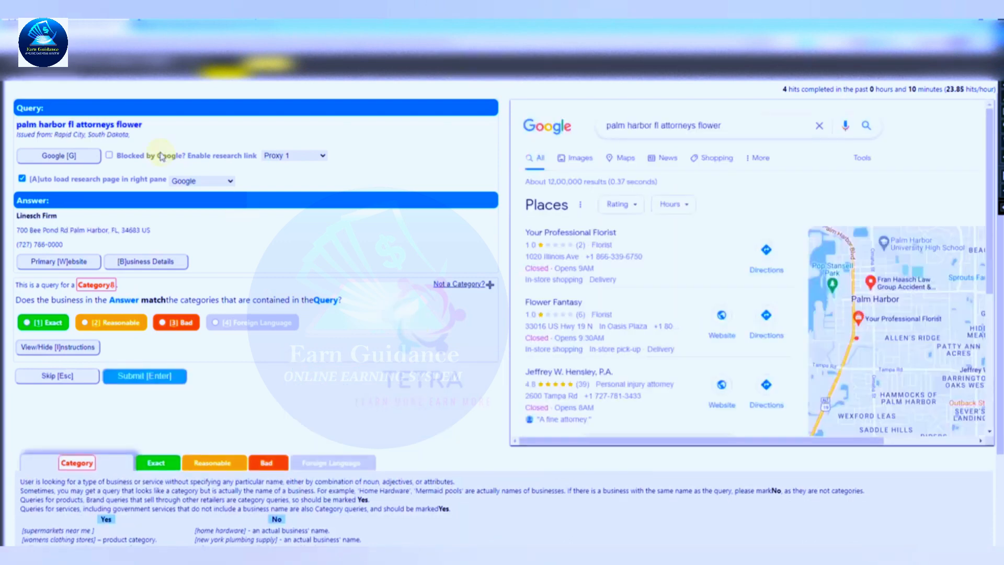
pyautogui.moveTo(141, 126)
pyautogui.mouseDown()
pyautogui.moveTo(15, 126)
pyautogui.moveTo(149, 126)
pyautogui.mouseUp()
pyautogui.click(40, 136)
pyautogui.click(180, 138)
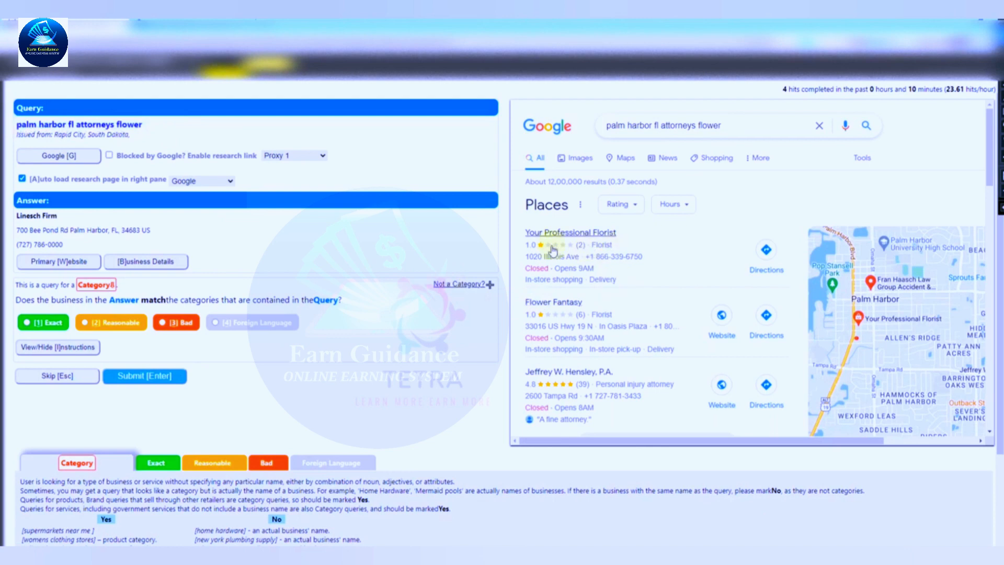
pyautogui.scroll(-2, 602, 308)
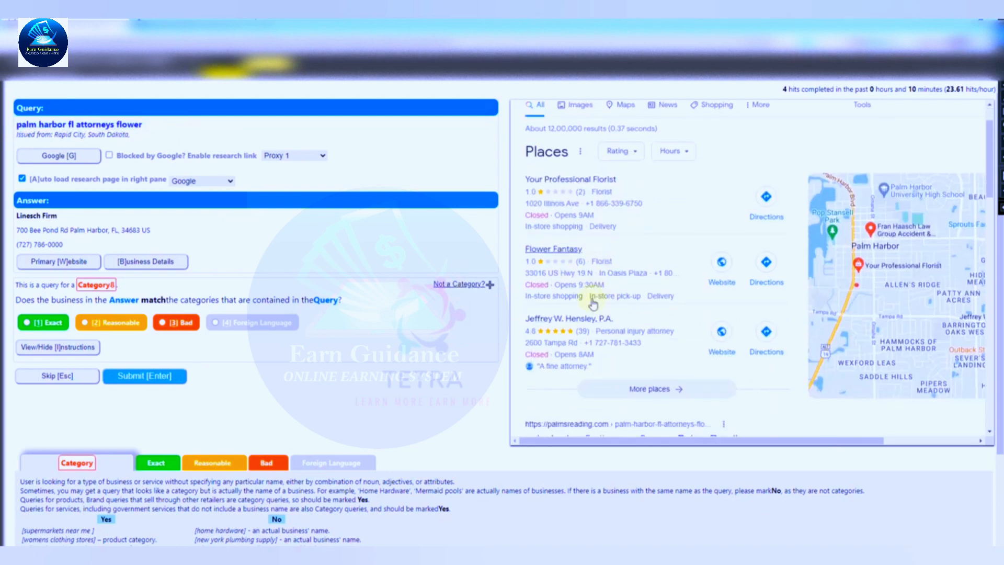
pyautogui.scroll(-2, 579, 351)
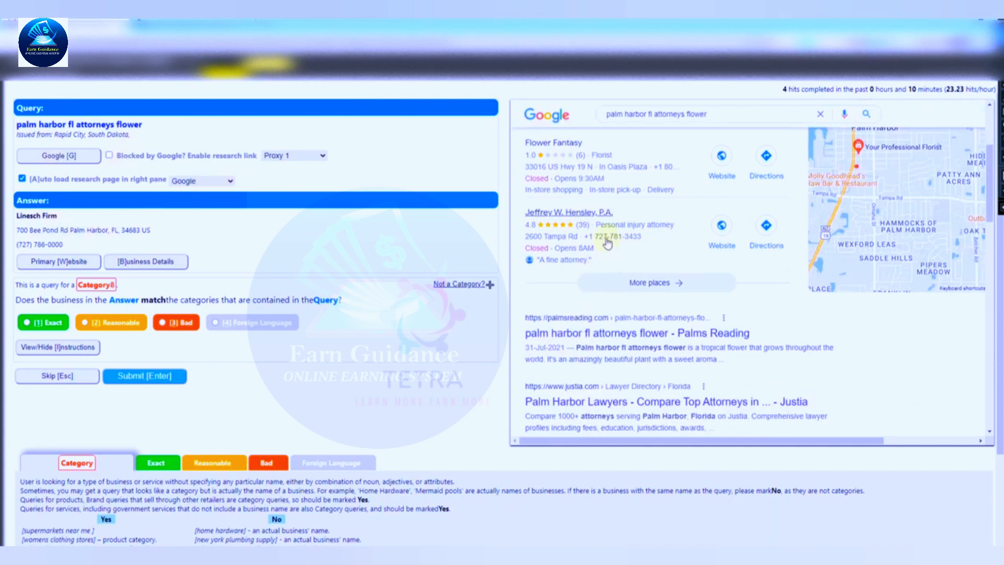
pyautogui.scroll(3, 606, 242)
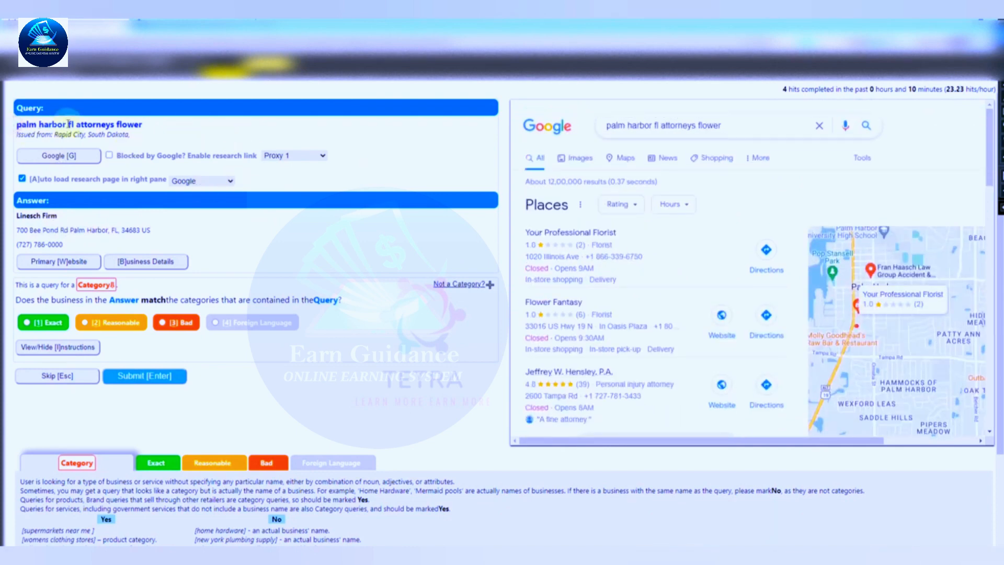
# Highlight the query "palm harbor fl attorneys flower" and open the primary website of Linesch Firm.
pyautogui.tripleClick(154, 128)
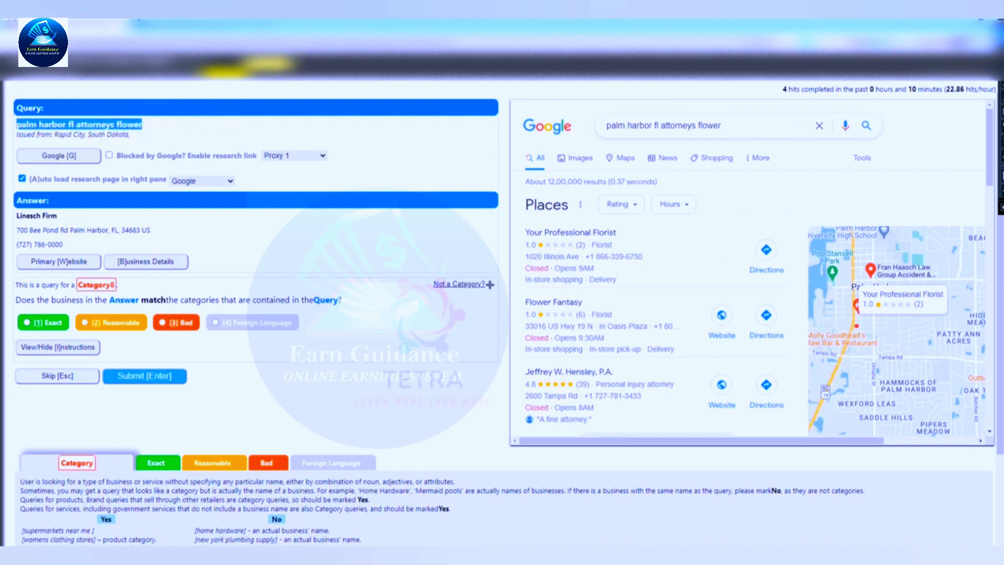
pyautogui.click(114, 129)
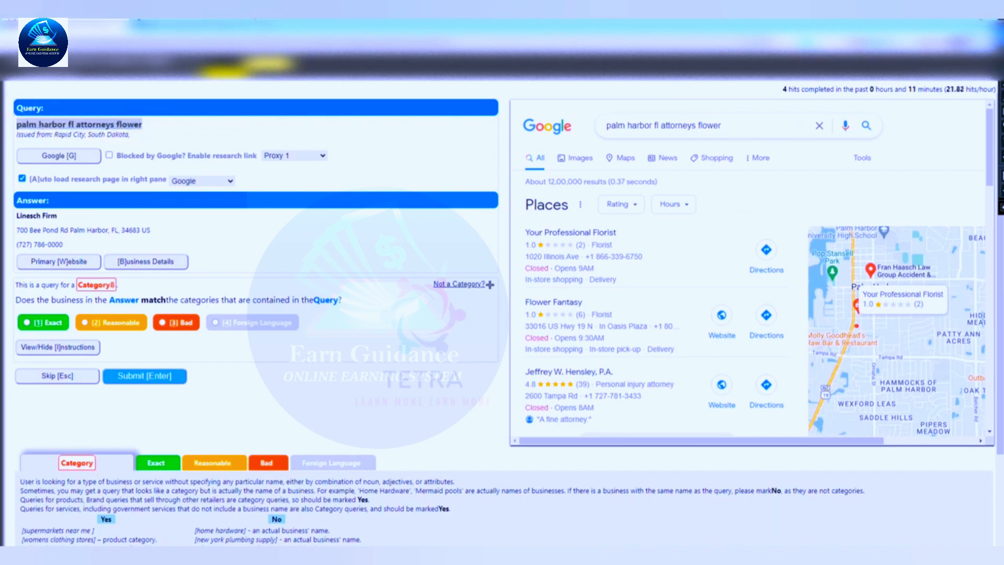
pyautogui.click(114, 129)
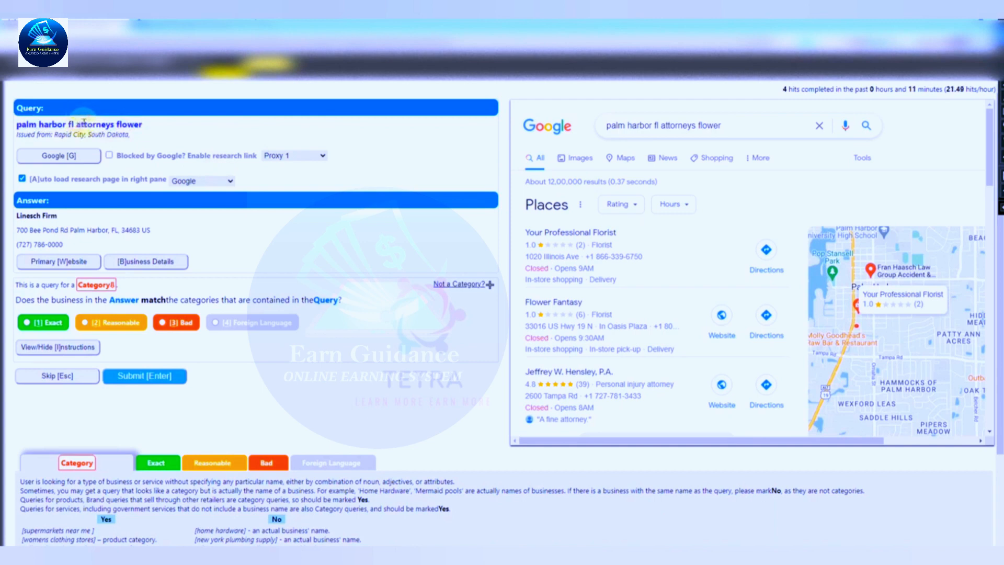
pyautogui.moveTo(84, 122); pyautogui.dragTo(160, 128)
pyautogui.click(161, 129)
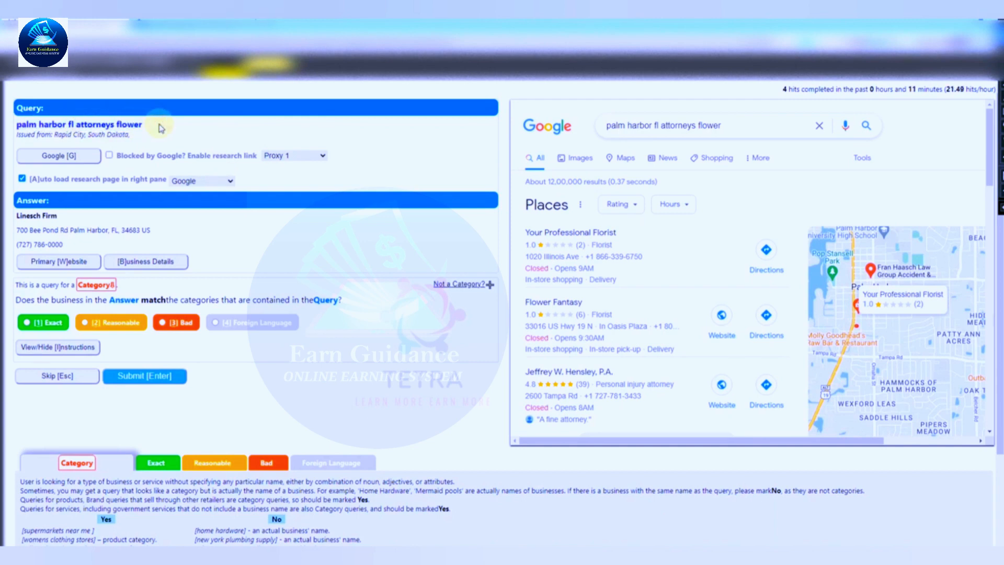
pyautogui.click(51, 266)
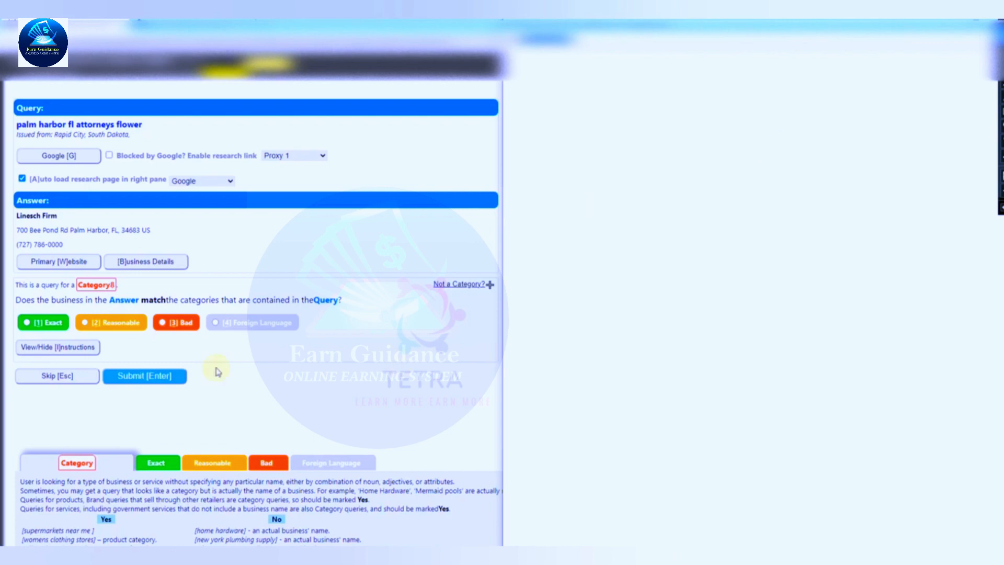
# Rate the Linesch Firm answer as Reasonable, submit the judgment and dismiss the feedback.
pyautogui.click(182, 323)
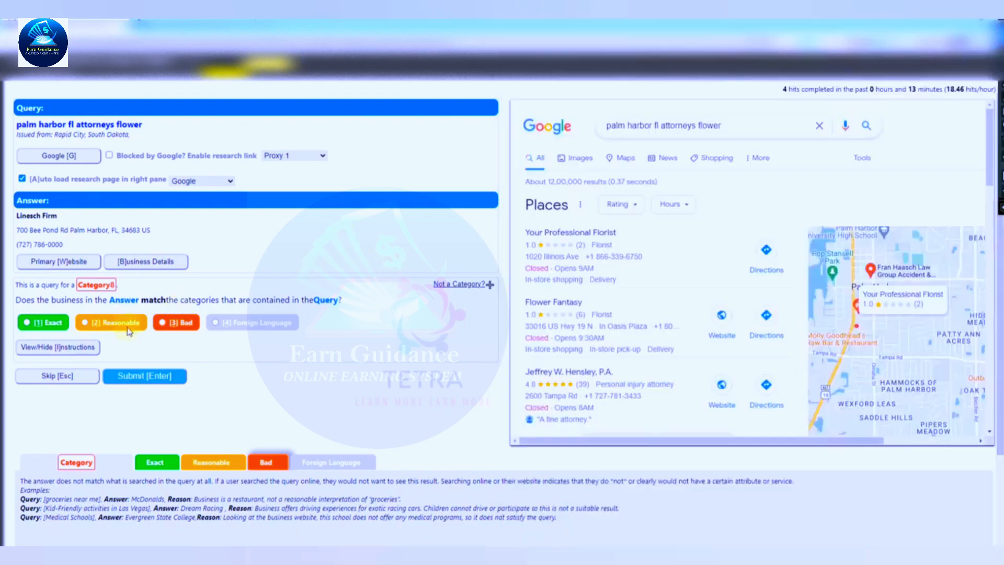
pyautogui.click(114, 326)
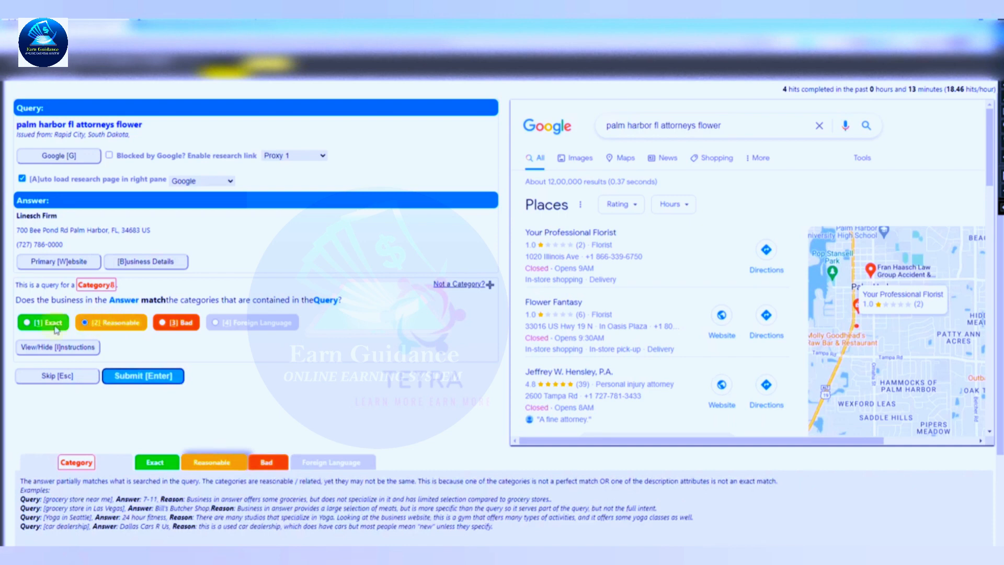
pyautogui.moveTo(60, 329)
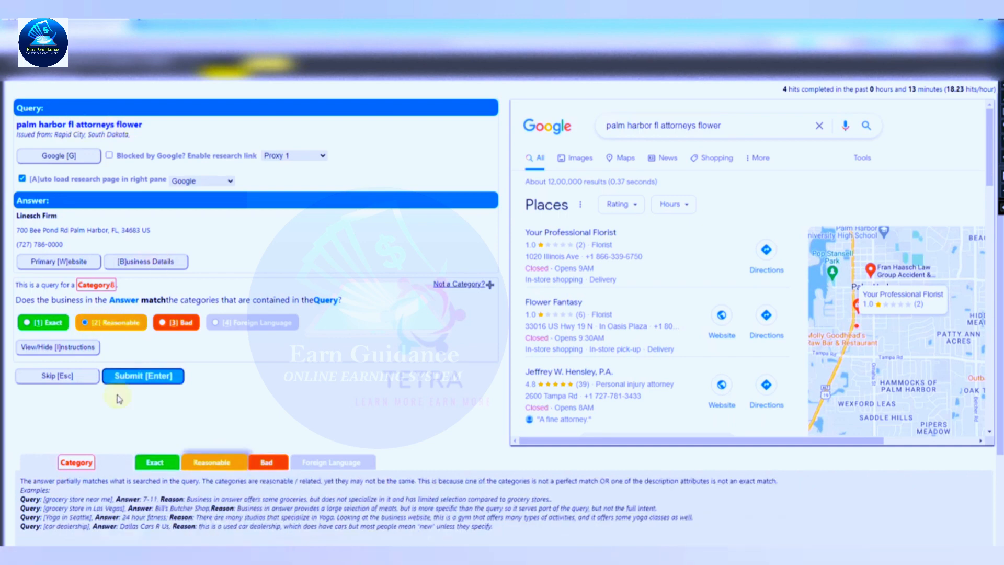
pyautogui.press('Return')
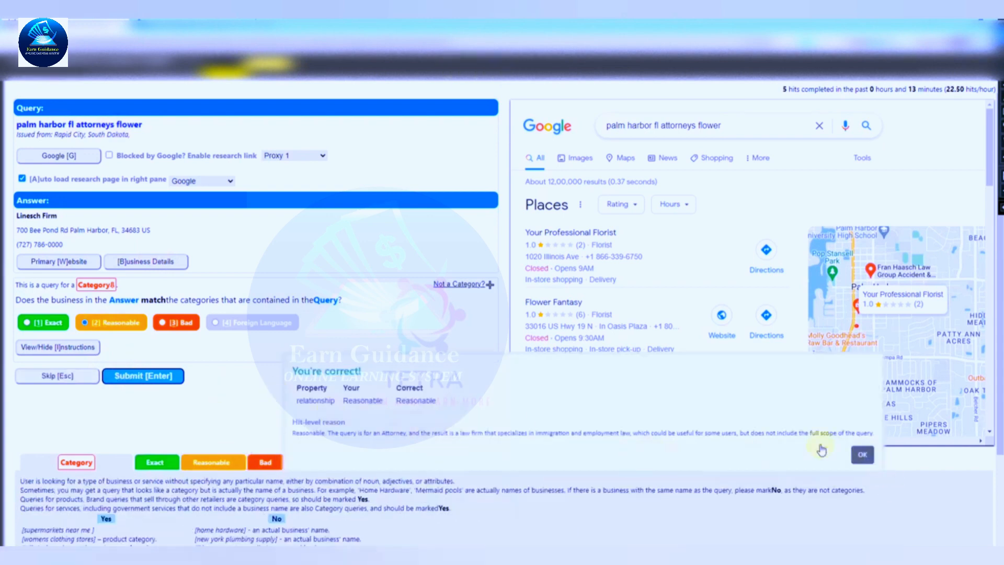
pyautogui.click(863, 455)
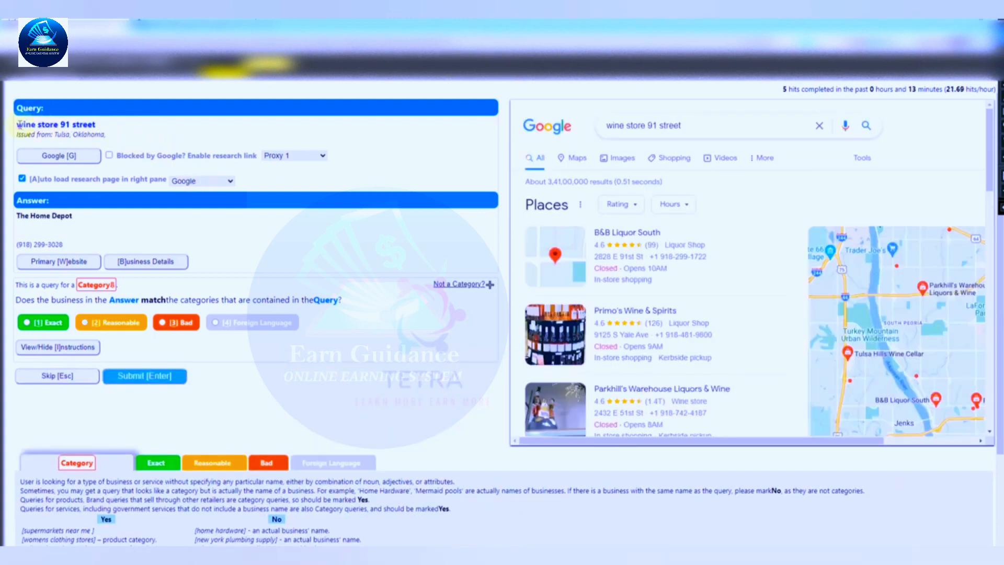
# Highlight "wine store" in the query "wine store 91 street" and examine the businesses in the Google results.
pyautogui.moveTo(16, 126); pyautogui.dragTo(125, 136)
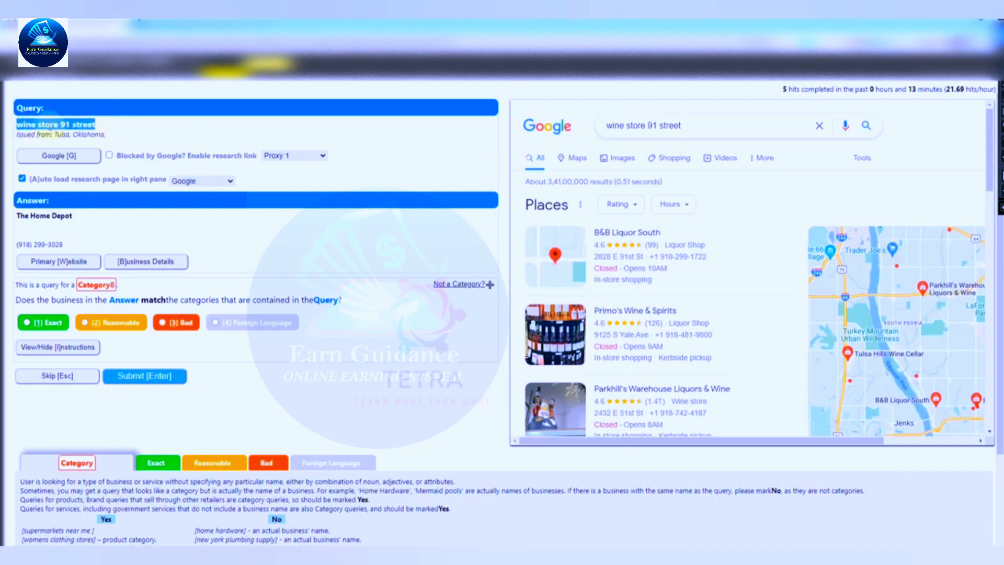
pyautogui.click(104, 126)
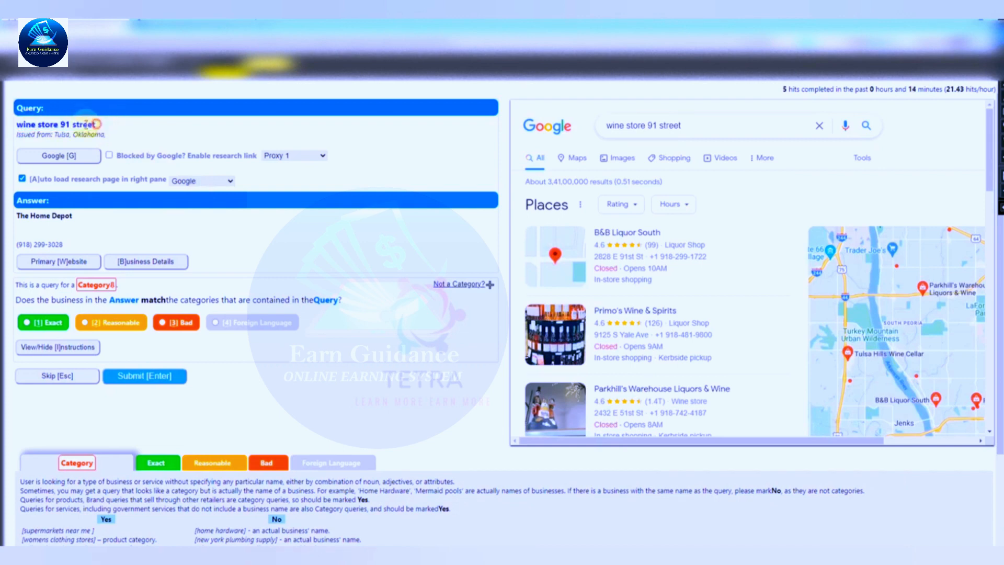
pyautogui.moveTo(96, 126); pyautogui.dragTo(17, 126)
pyautogui.click(89, 126)
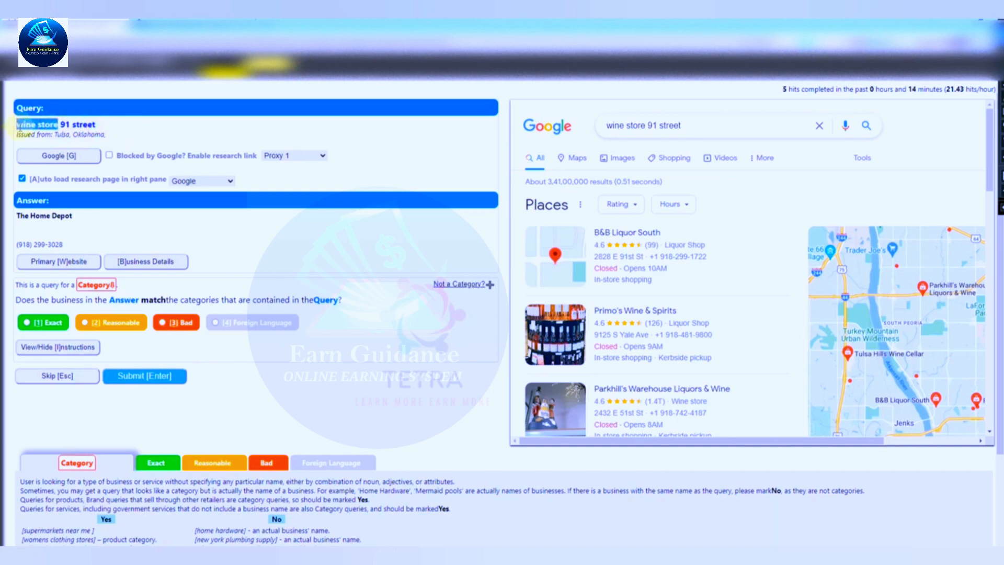
pyautogui.click(104, 126)
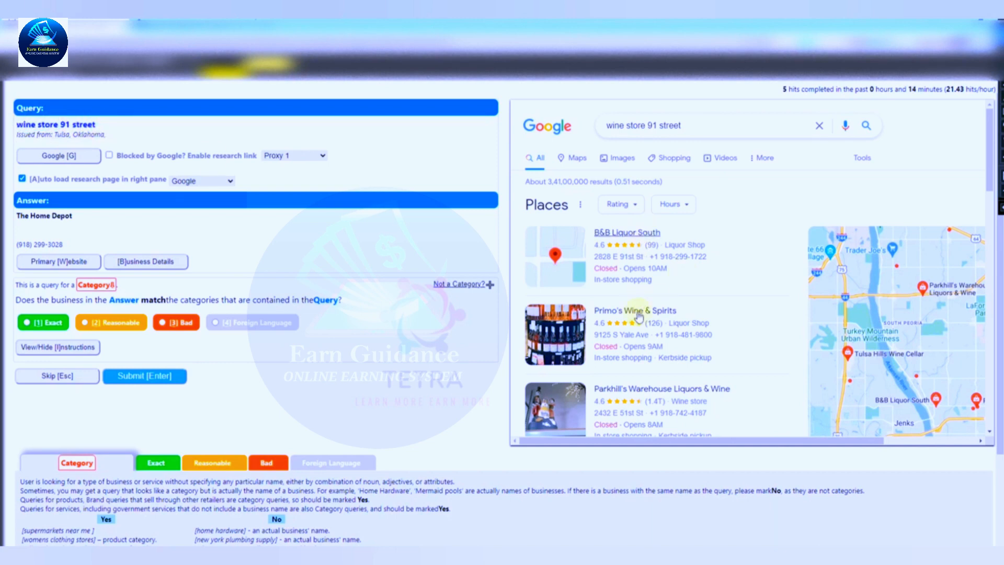
pyautogui.scroll(-2, 630, 262)
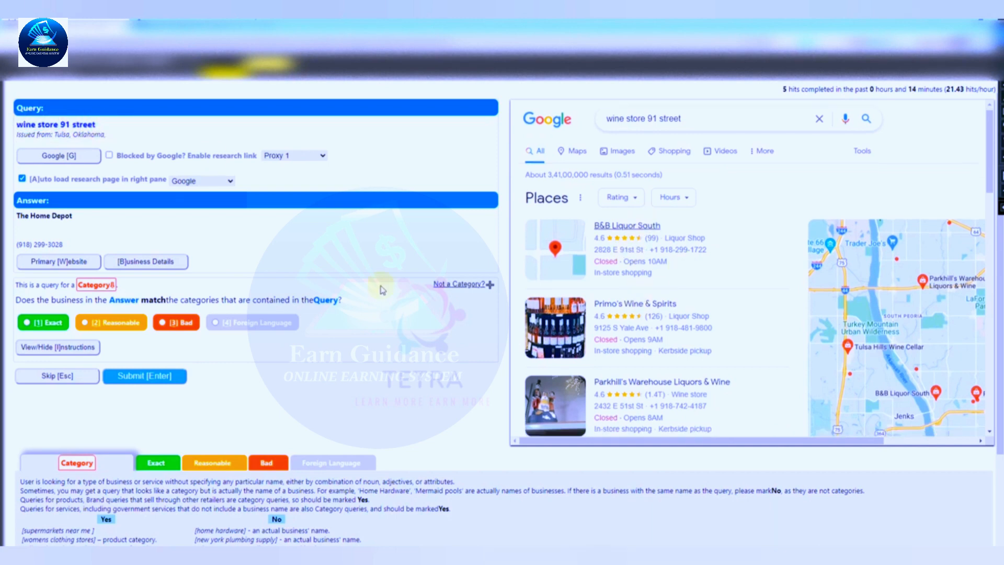
pyautogui.scroll(2, 631, 256)
# Highlight the answer The Home Depot, open its primary website and check the store page and site menu for wine.
pyautogui.moveTo(17, 217); pyautogui.dragTo(82, 216)
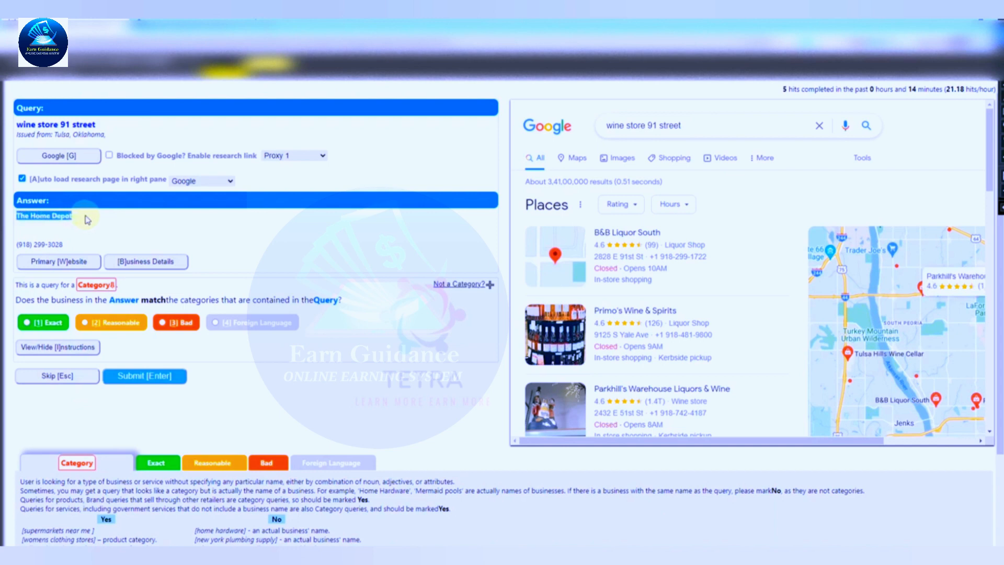
pyautogui.click(67, 215)
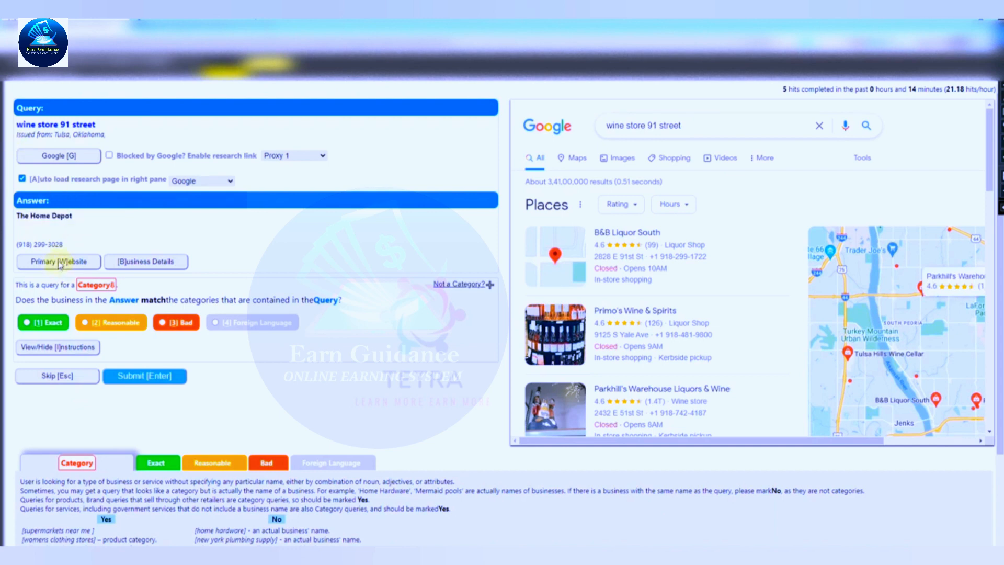
pyautogui.press('w')
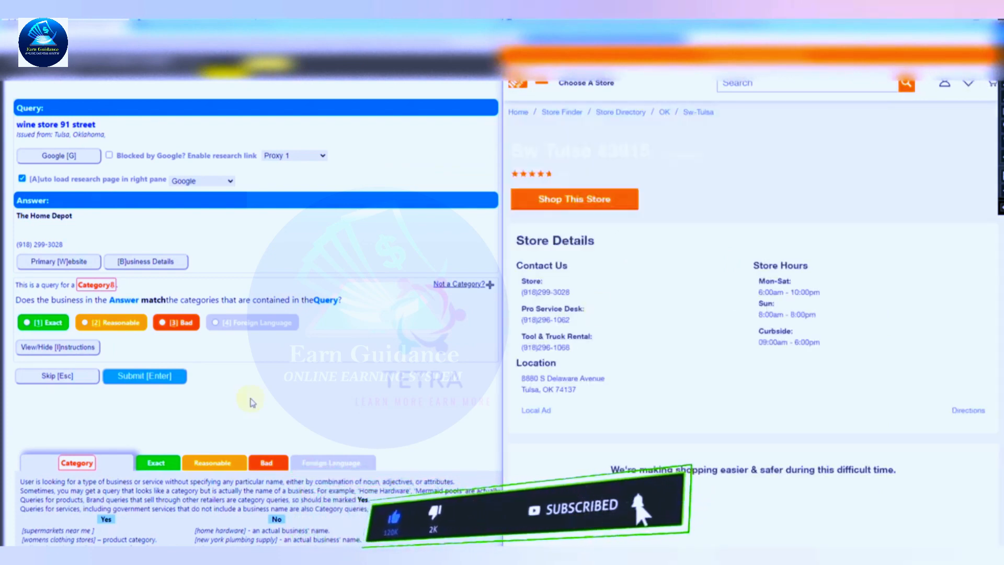
pyautogui.press('2')
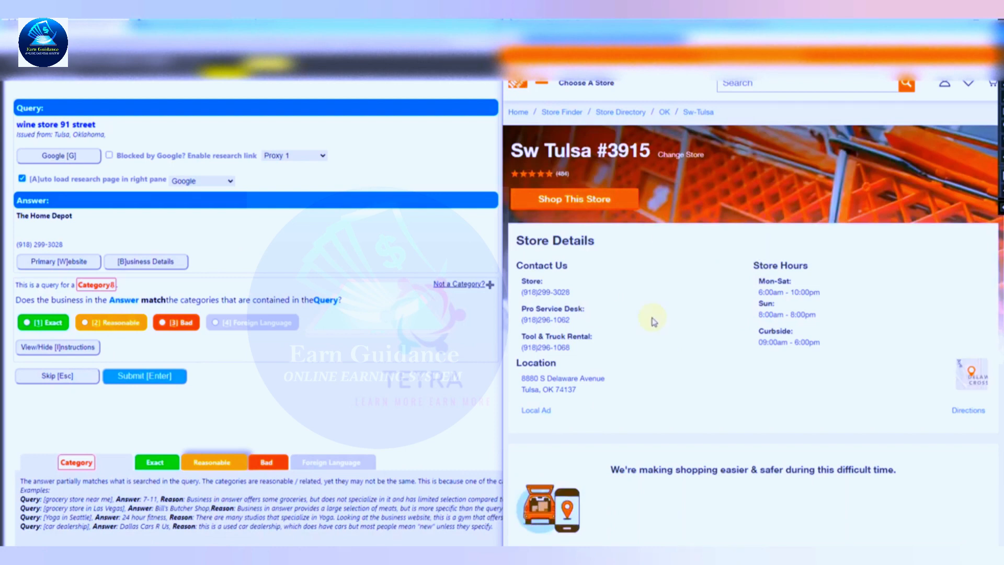
pyautogui.scroll(-5, 651, 319)
pyautogui.scroll(5, 648, 311)
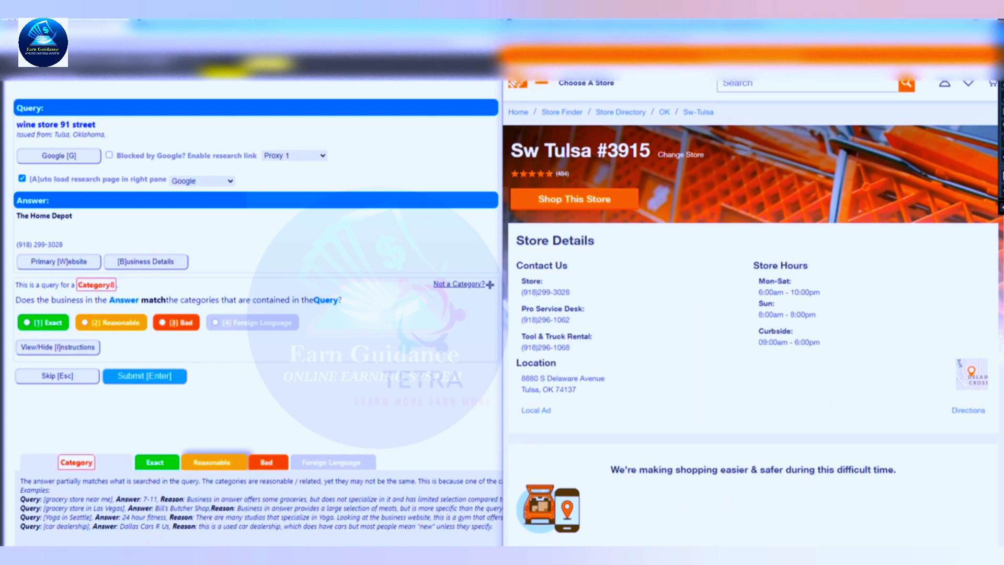
pyautogui.click(541, 82)
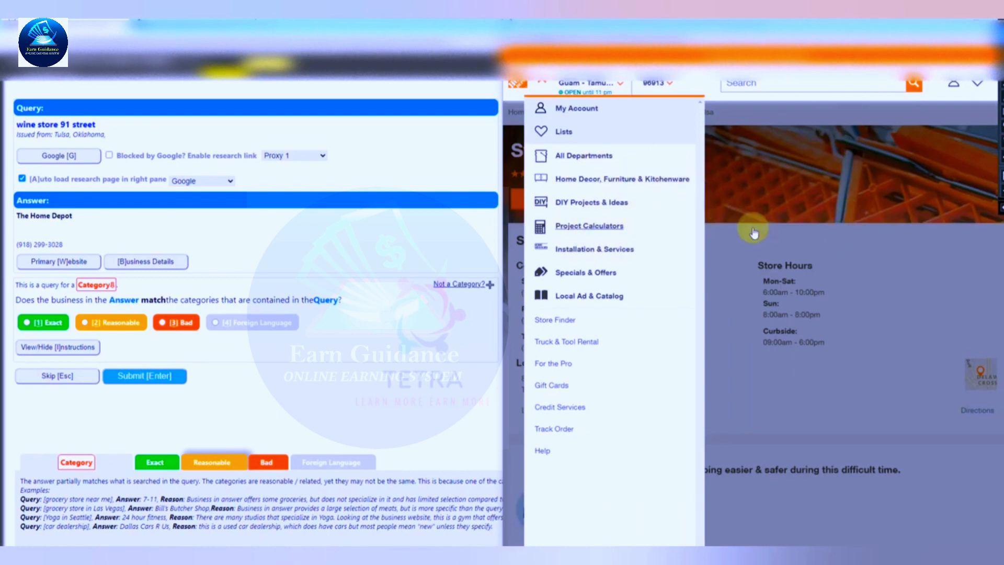
# Rate The Home Depot answer as Bad, submit the judgment and dismiss the feedback.
pyautogui.click(183, 328)
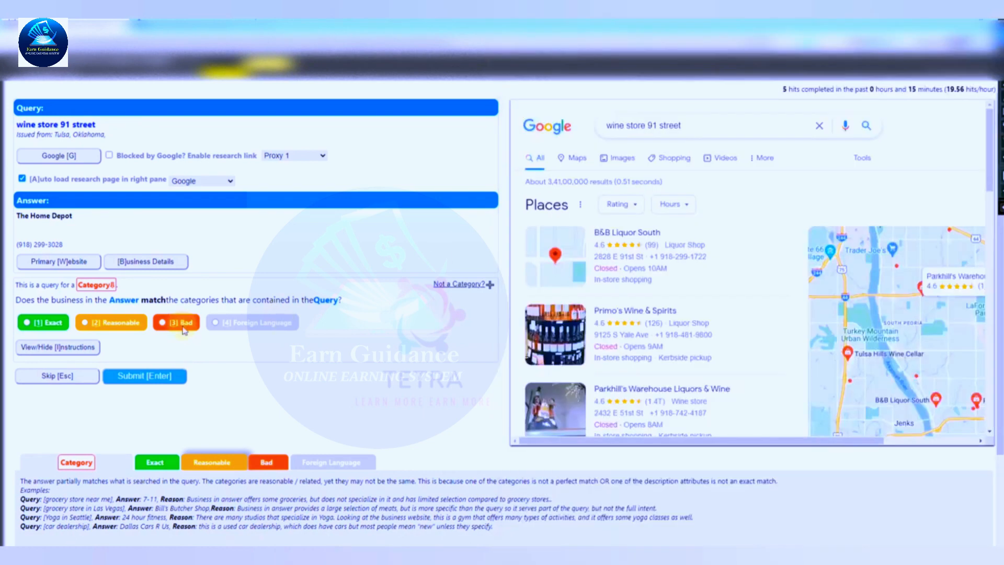
pyautogui.click(183, 325)
pyautogui.click(158, 375)
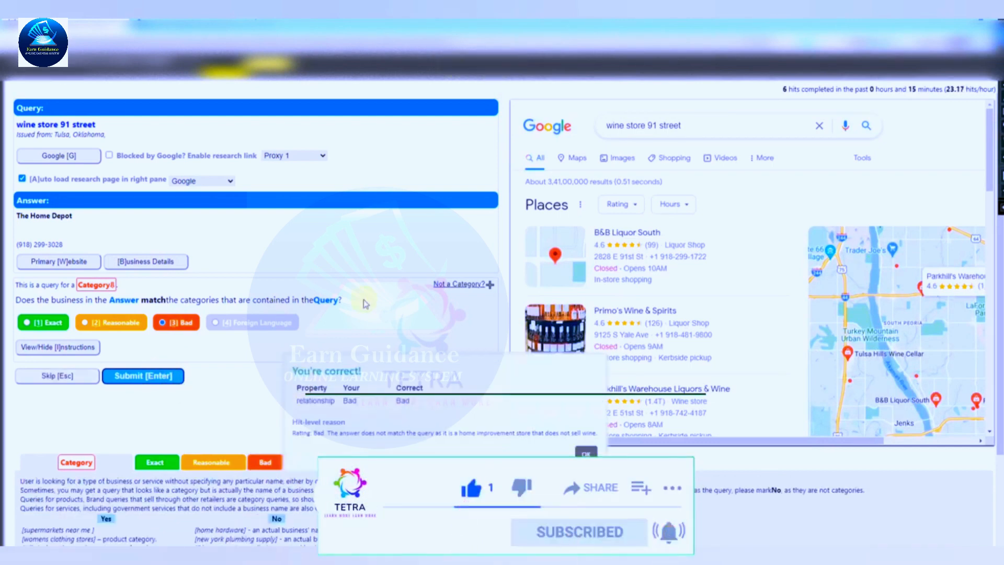
pyautogui.press('Return')
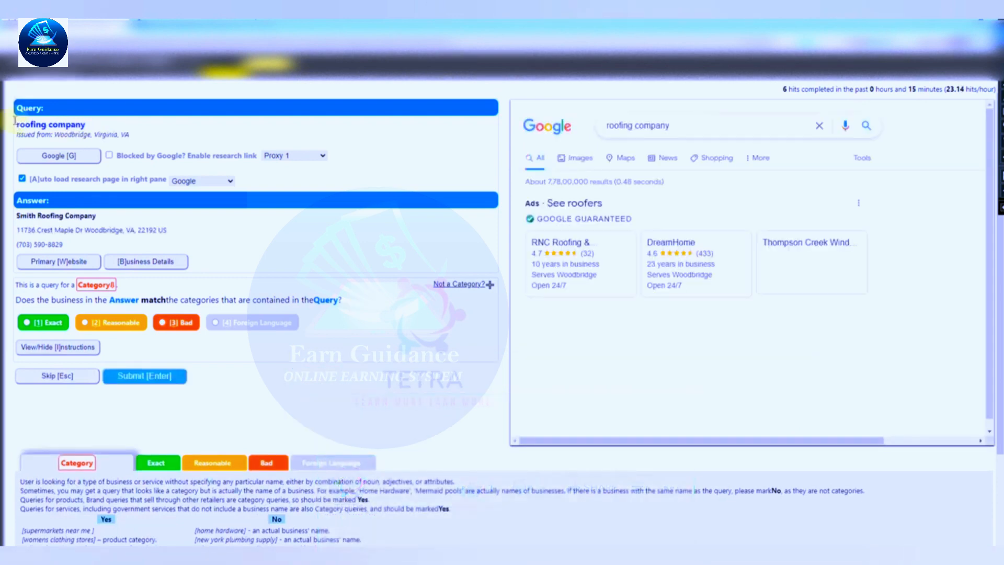
# Highlight the query "roofing company" and the answer Smith Roofing Company, and open the answer's primary website.
pyautogui.moveTo(16, 125); pyautogui.dragTo(120, 120)
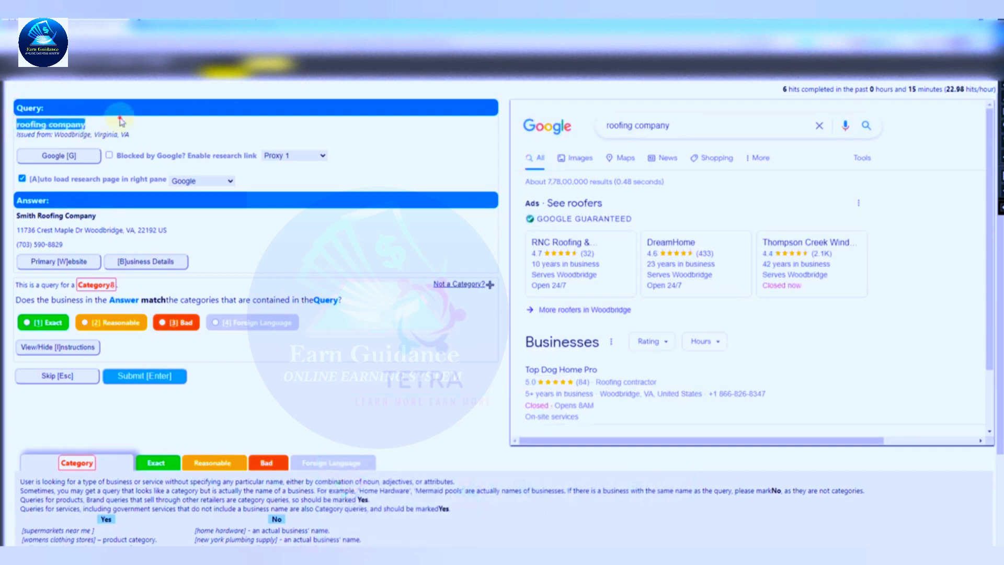
pyautogui.click(124, 132)
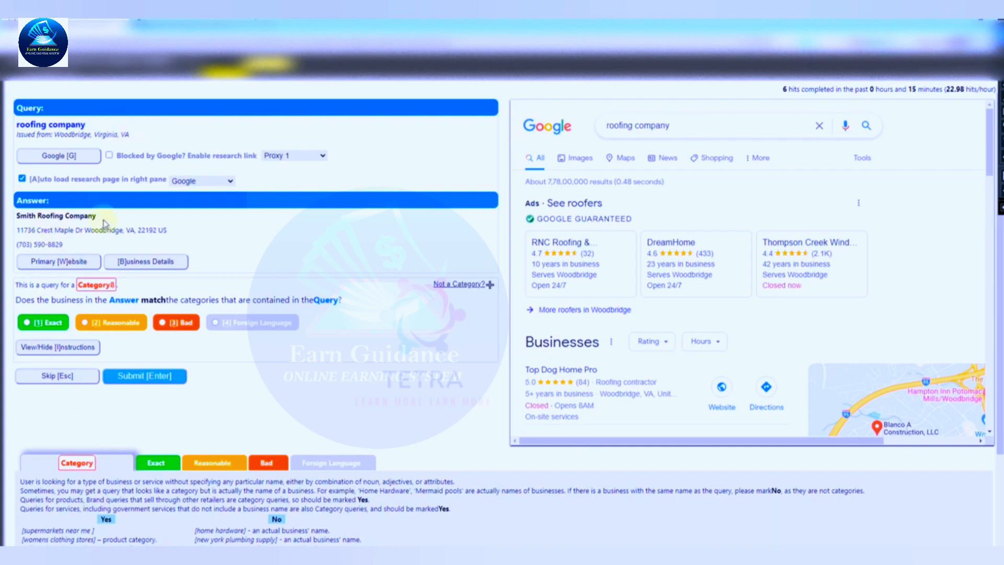
pyautogui.moveTo(21, 215); pyautogui.dragTo(96, 215)
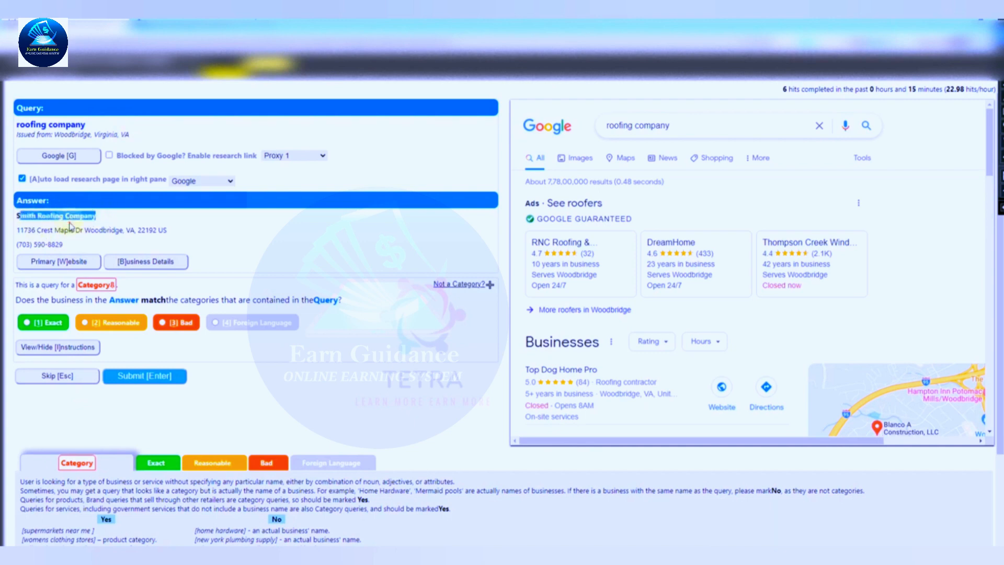
pyautogui.click(62, 261)
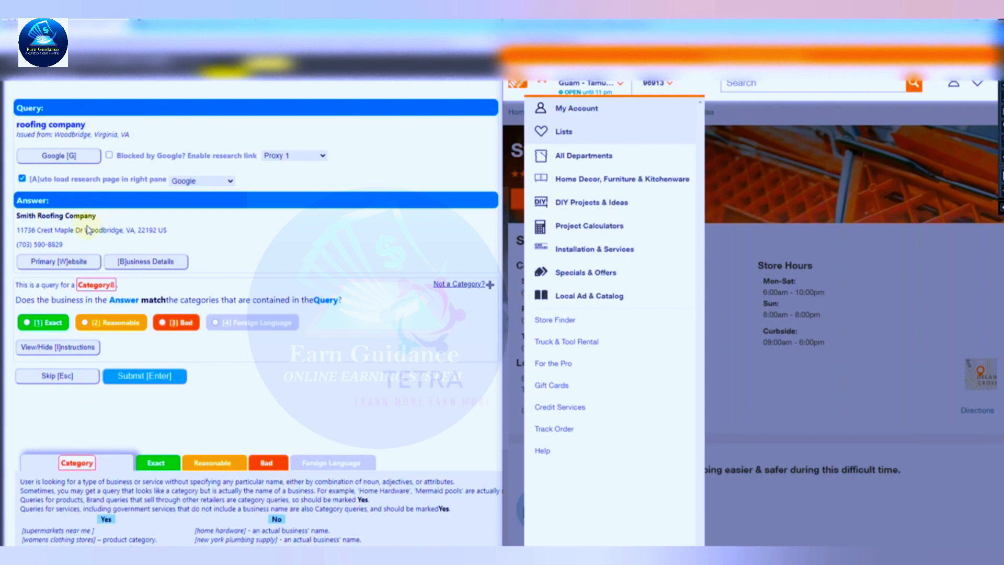
pyautogui.press('w')
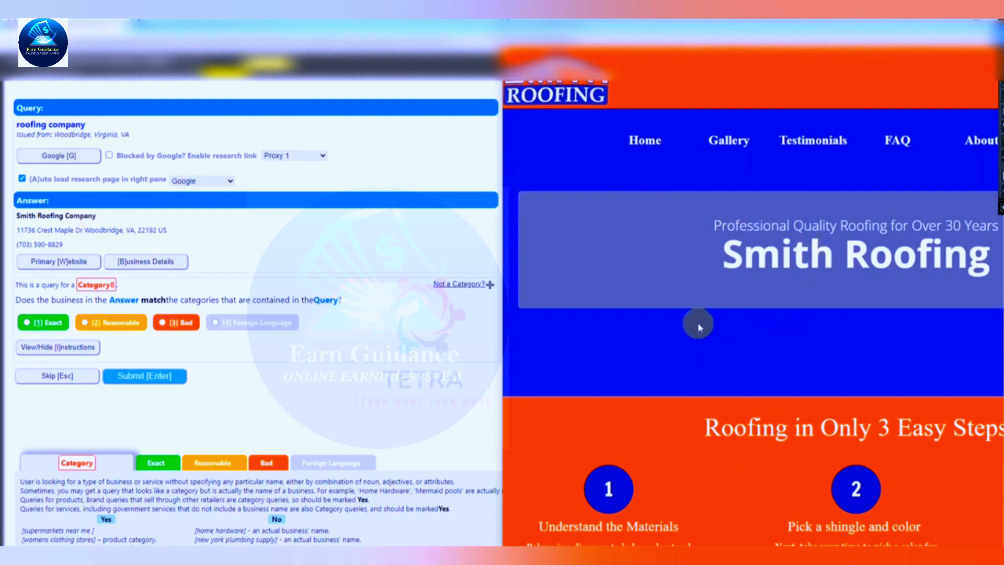
# Examine the Smith Roofing website's banner, steps and roof material sections to check what service the business offers.
pyautogui.scroll(-1, 699, 327)
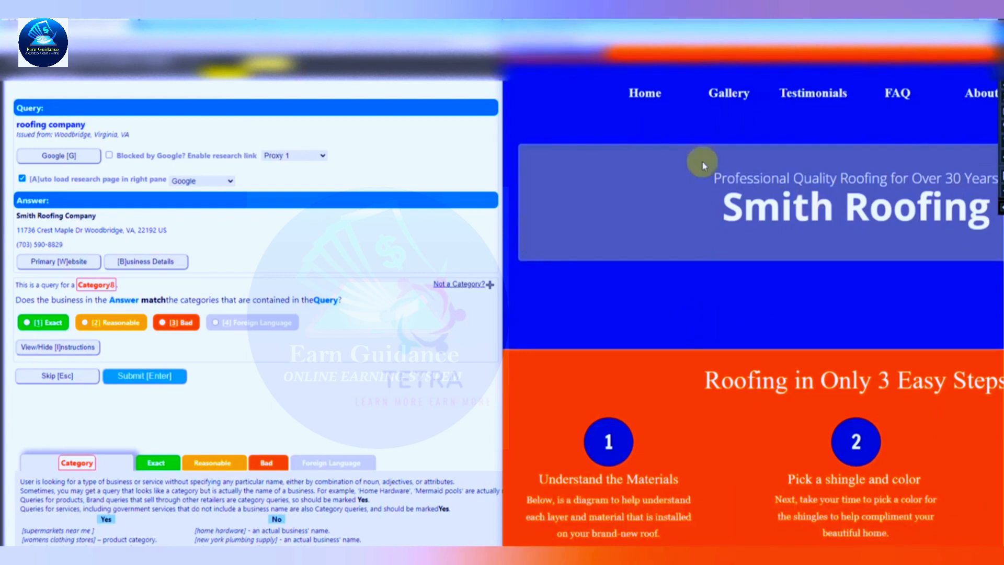
pyautogui.scroll(1, 821, 148)
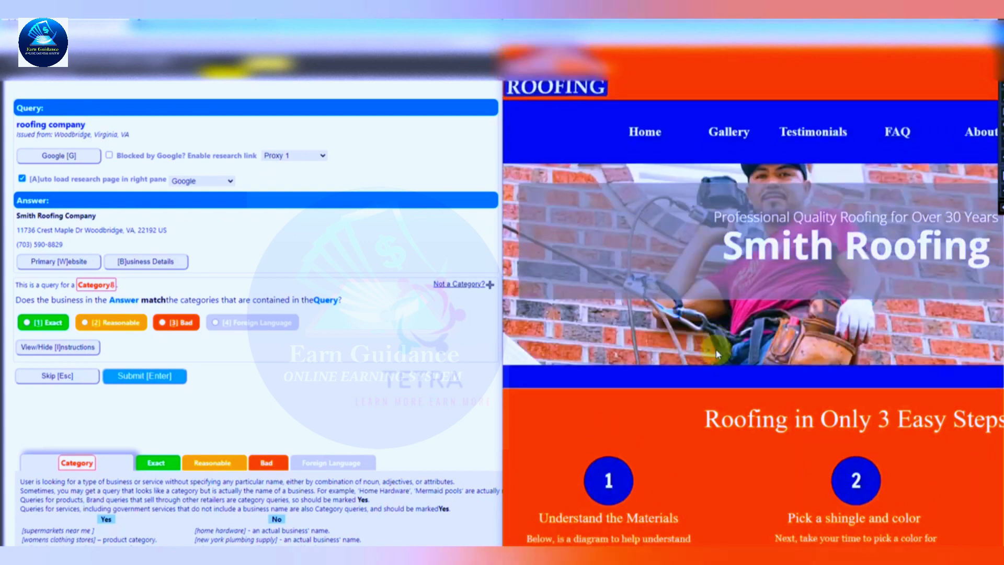
pyautogui.scroll(-4, 716, 349)
pyautogui.scroll(-3, 695, 393)
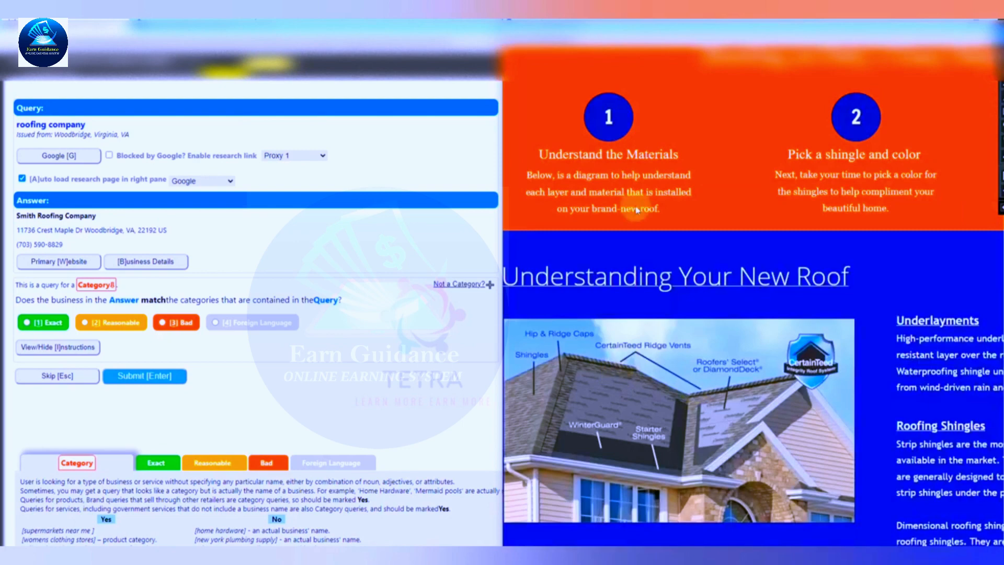
pyautogui.scroll(-4, 653, 141)
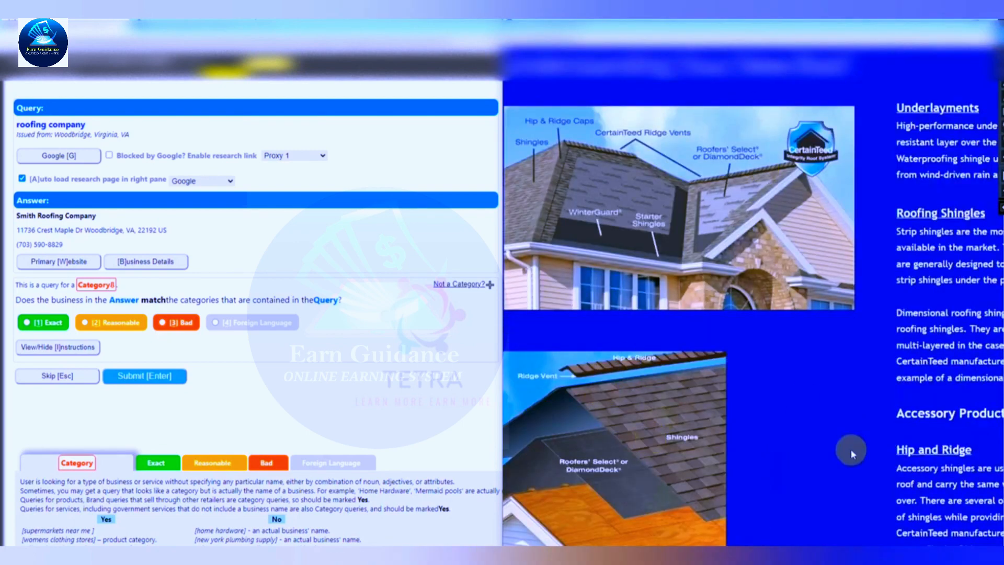
pyautogui.scroll(-1, 811, 444)
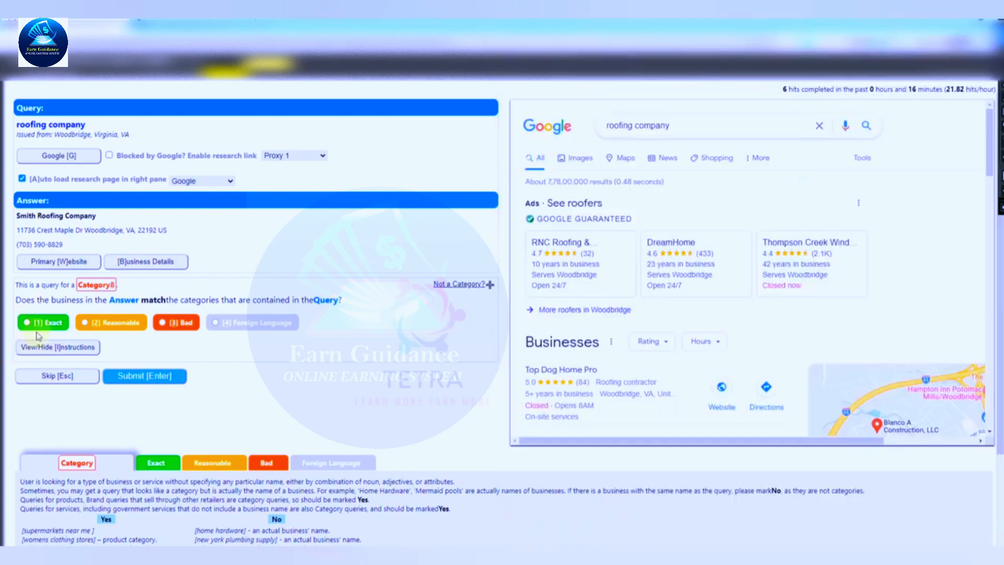
# Rate the Smith Roofing Company answer as Exact, submit the judgment and dismiss the feedback.
pyautogui.click(38, 326)
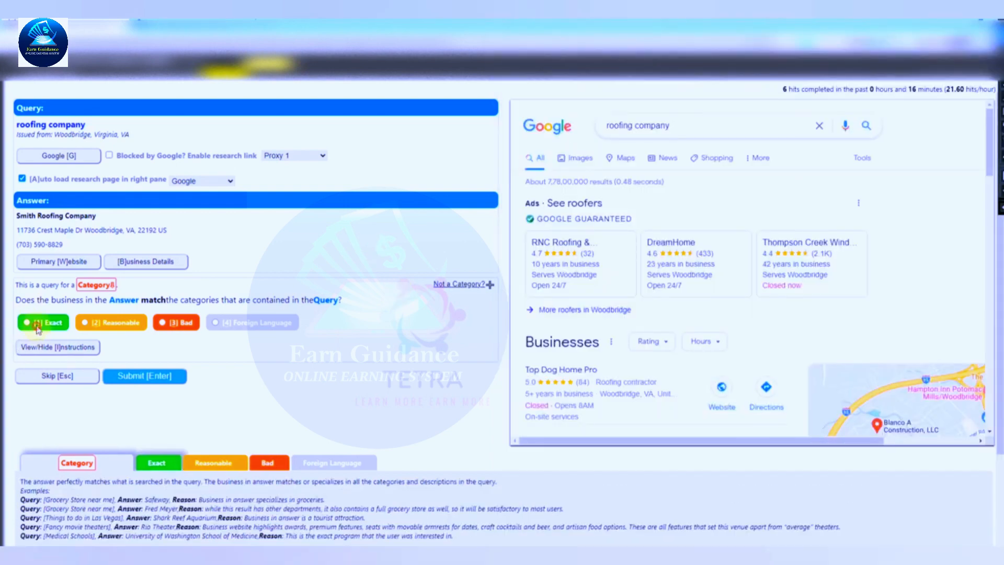
pyautogui.click(157, 377)
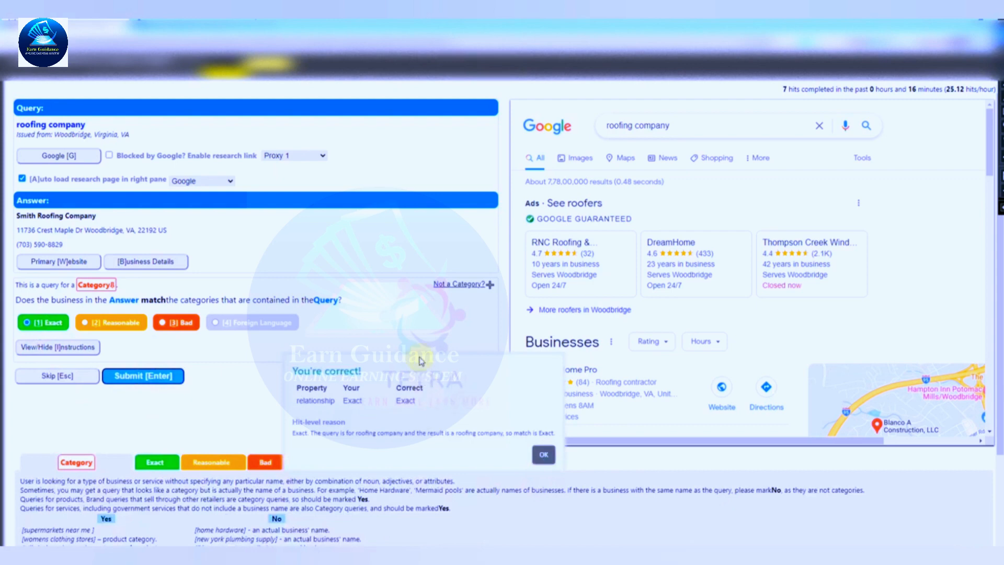
pyautogui.press('Return')
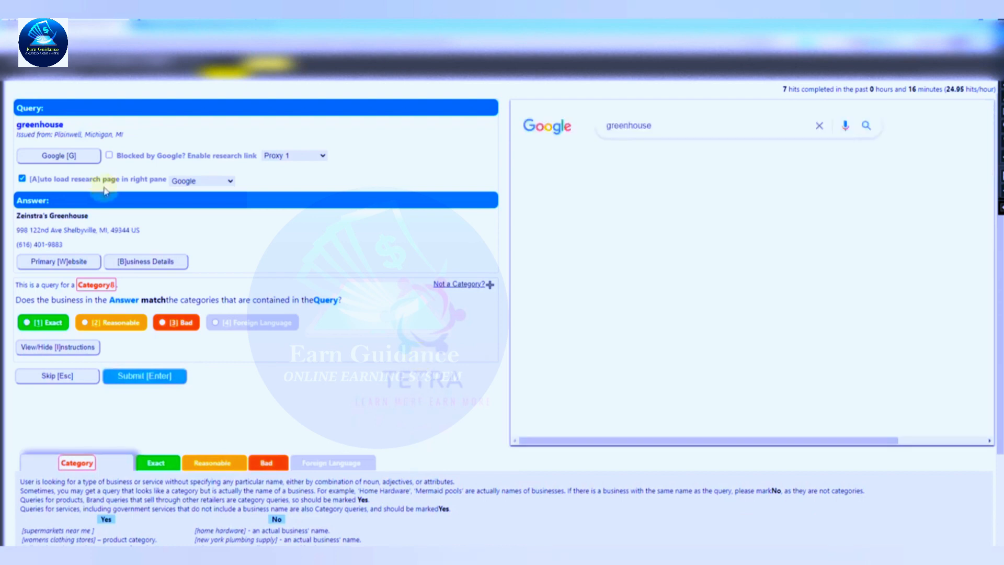
# Highlight the query "greenhouse", check the primary website of the answer Zeinstra's Greenhouse and return to the judging task.
pyautogui.doubleClick(42, 126)
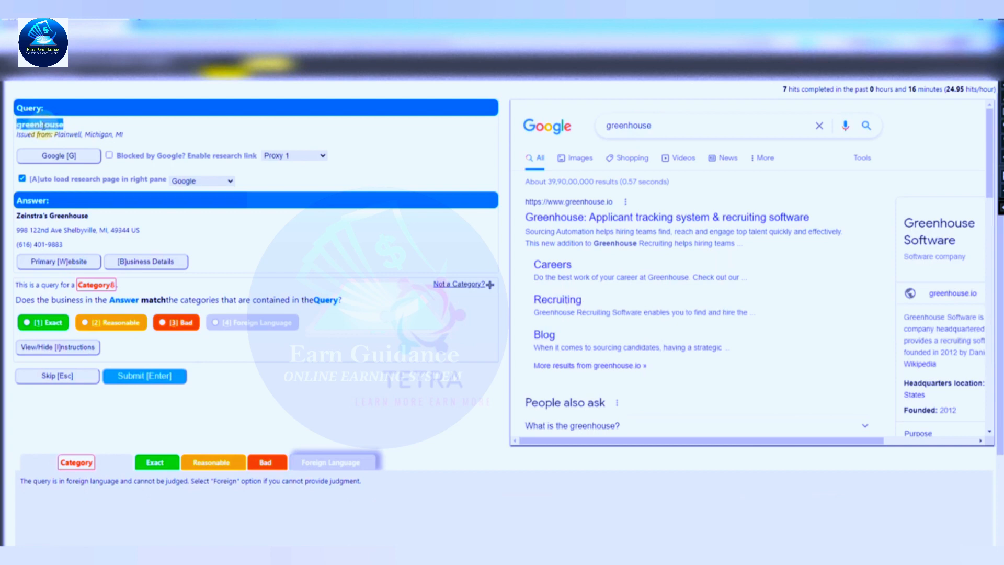
pyautogui.click(43, 126)
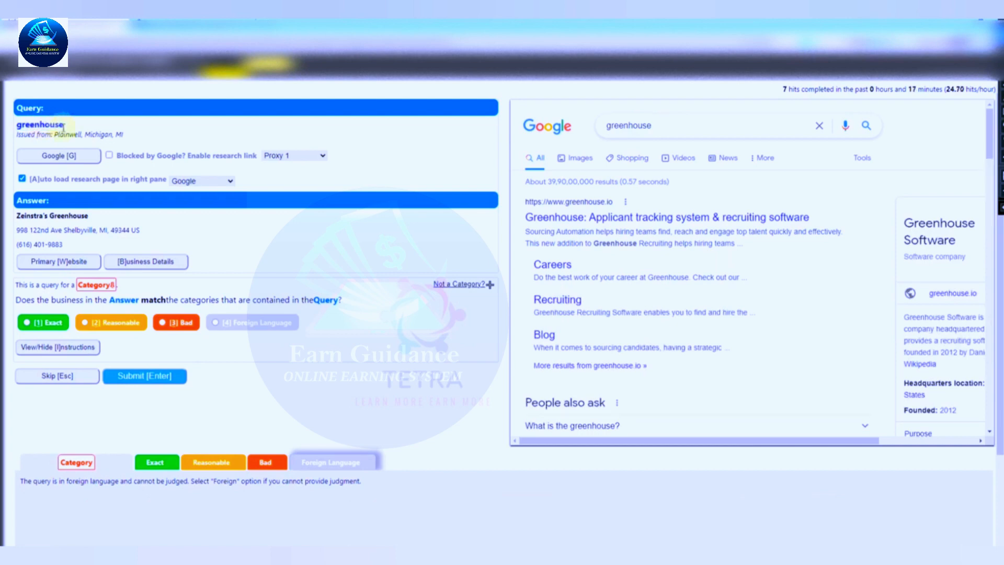
pyautogui.moveTo(16, 126); pyautogui.dragTo(90, 125)
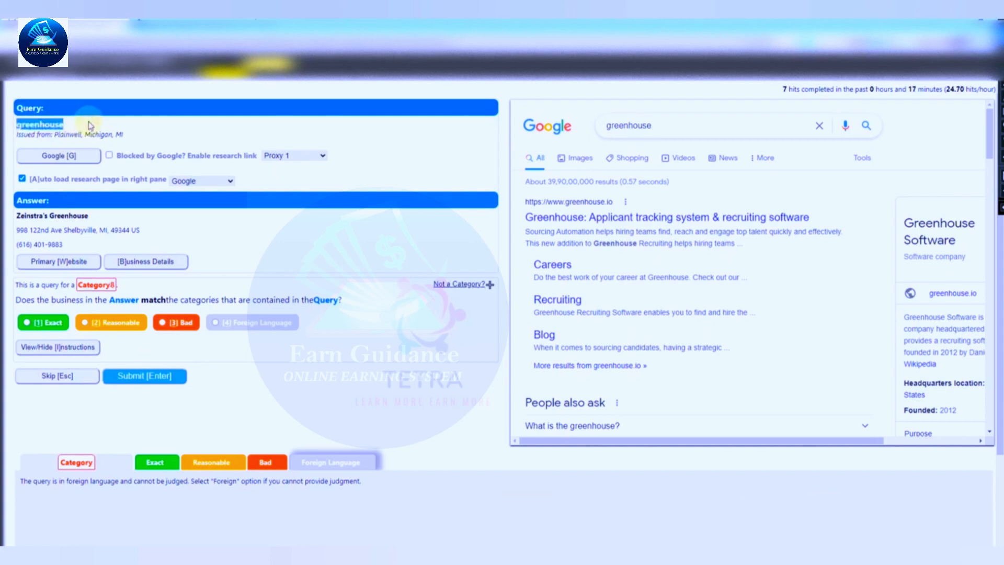
pyautogui.click(59, 267)
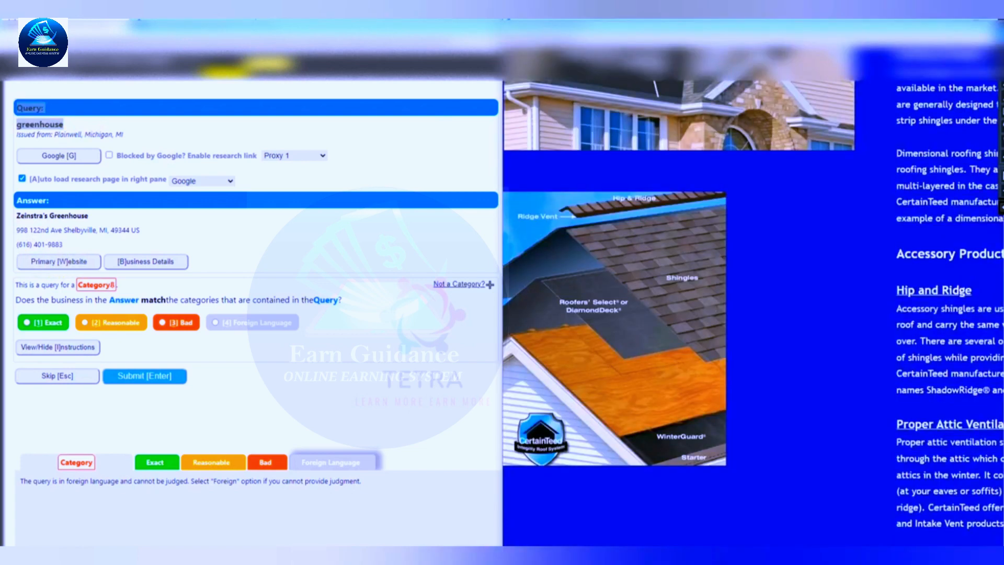
pyautogui.click(986, 28)
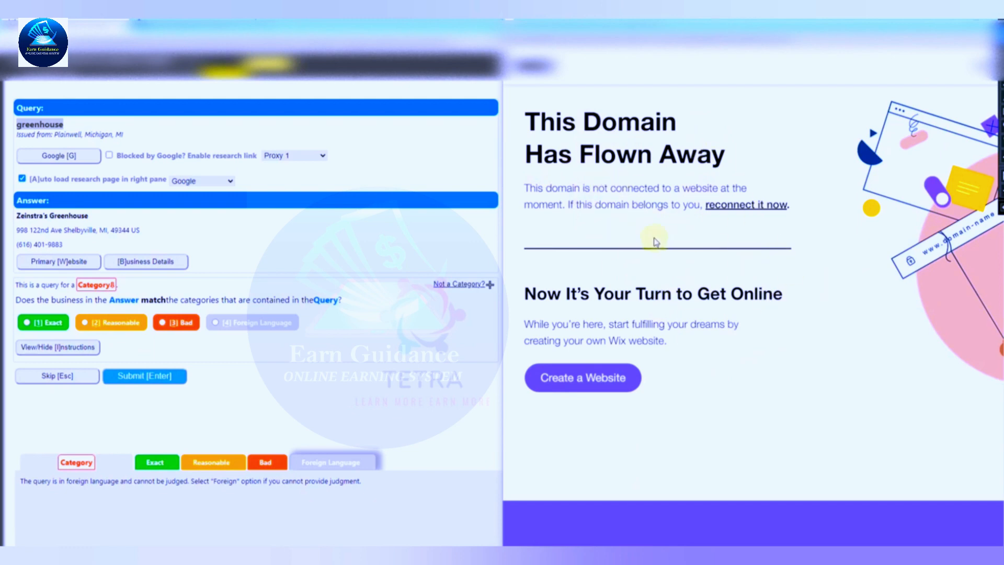
pyautogui.press('g')
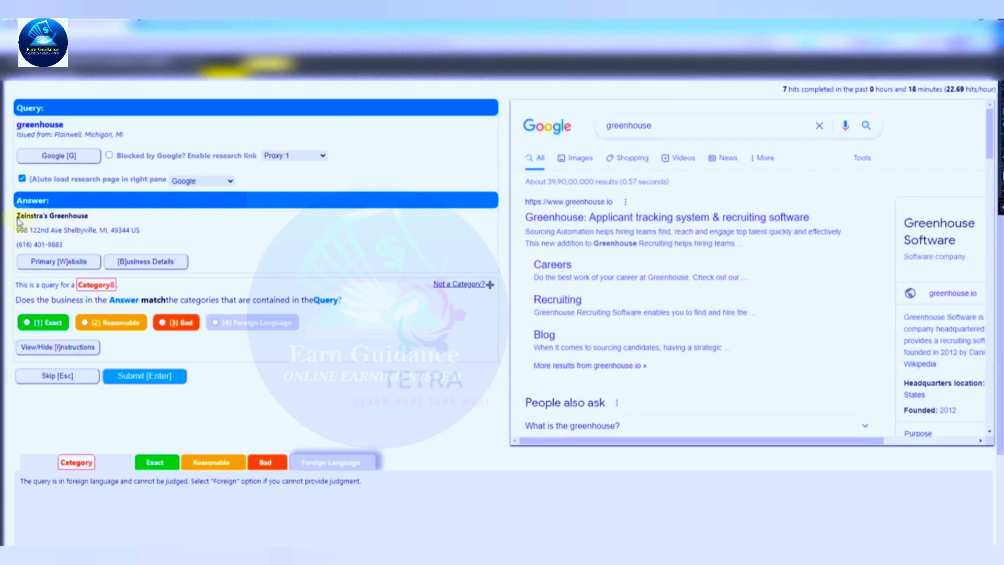
# Search Google for the name and address of the answer Zeinstra's Greenhouse in a separate tab.
pyautogui.moveTo(16, 214); pyautogui.dragTo(158, 237)
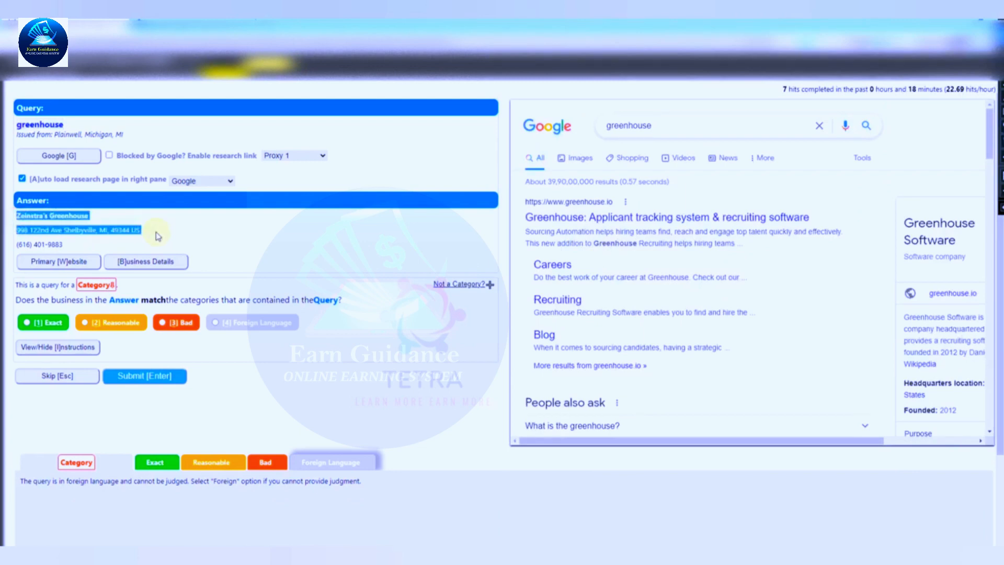
pyautogui.rightClick(121, 228)
pyautogui.click(242, 260)
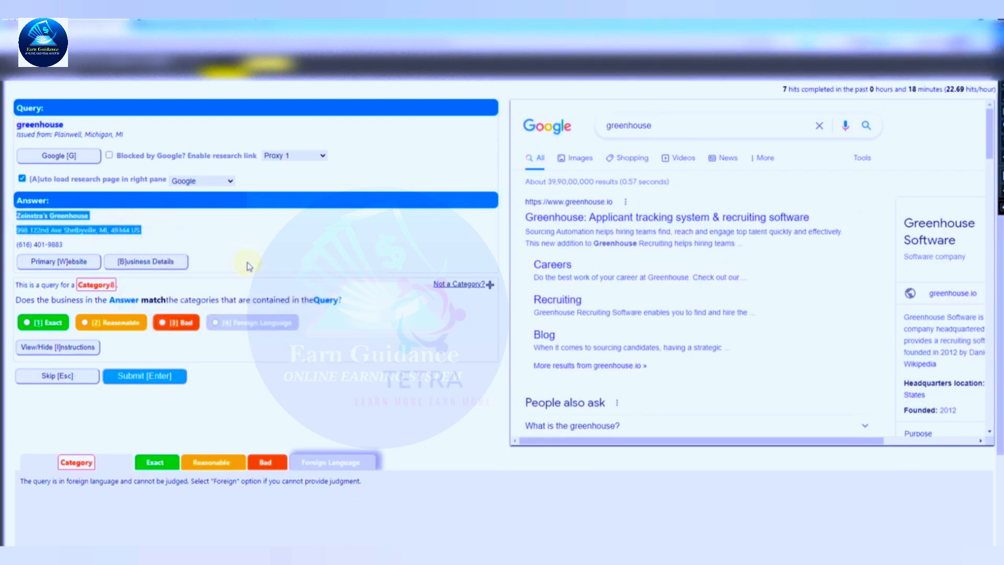
pyautogui.click(376, 39)
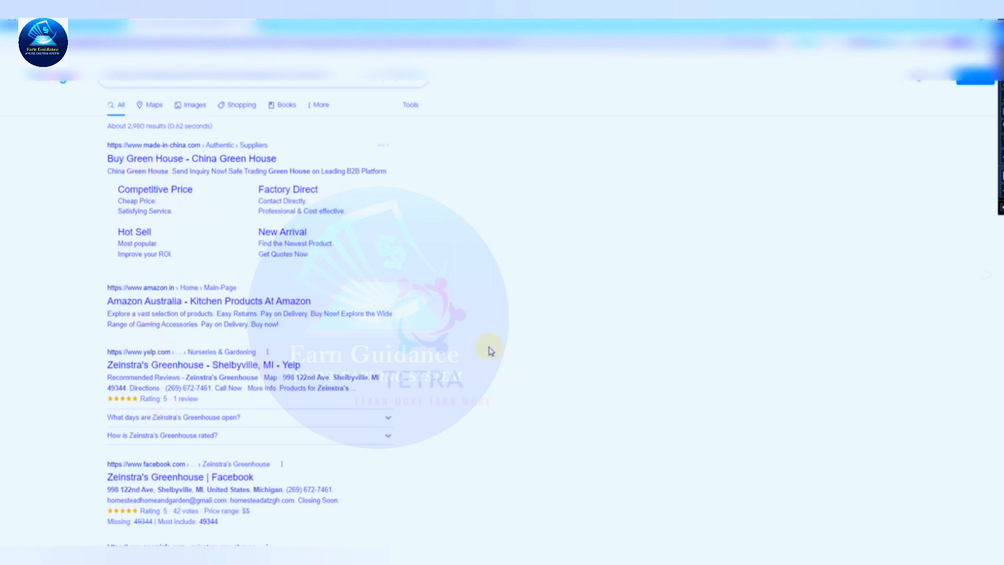
# Look through the Google results for listings that describe what kind of business Zeinstra's Greenhouse is.
pyautogui.scroll(-5, 489, 349)
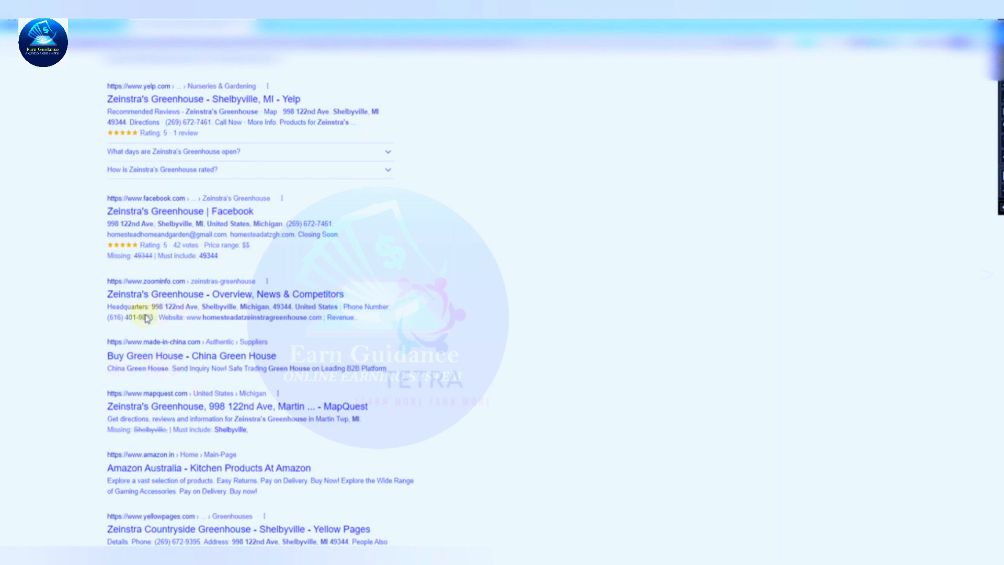
pyautogui.scroll(1, 286, 311)
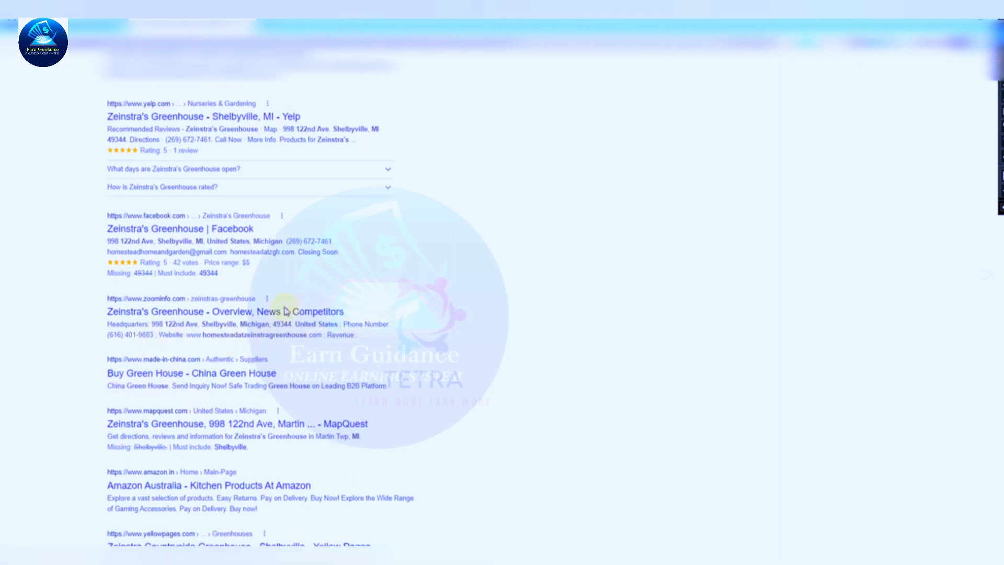
pyautogui.scroll(2, 286, 312)
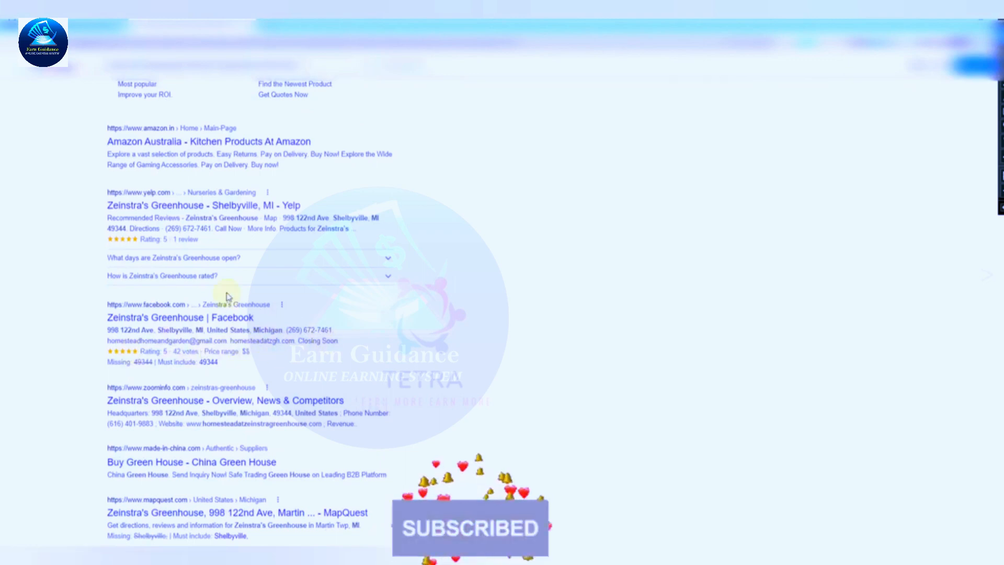
pyautogui.scroll(3, 228, 297)
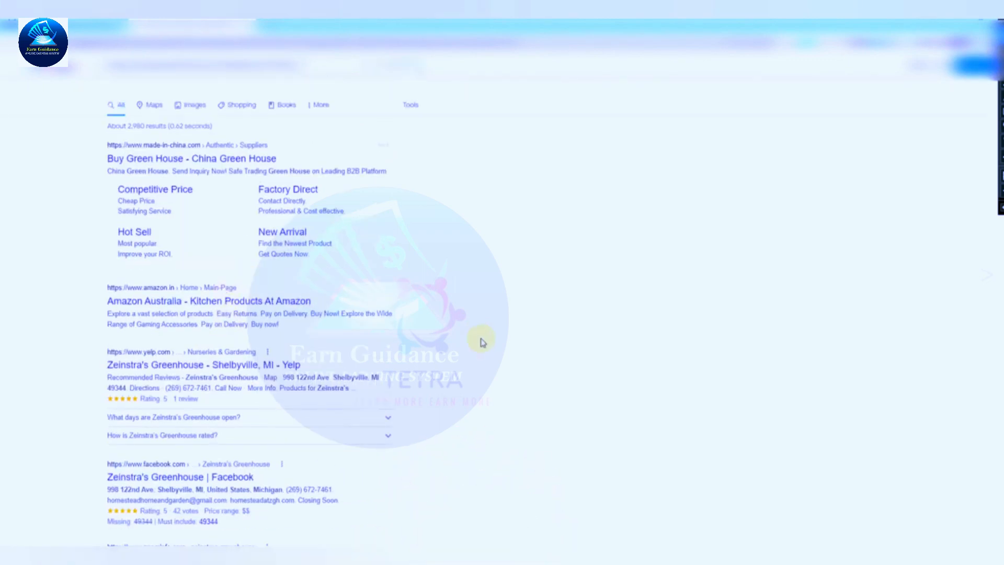
pyautogui.scroll(-10, 483, 343)
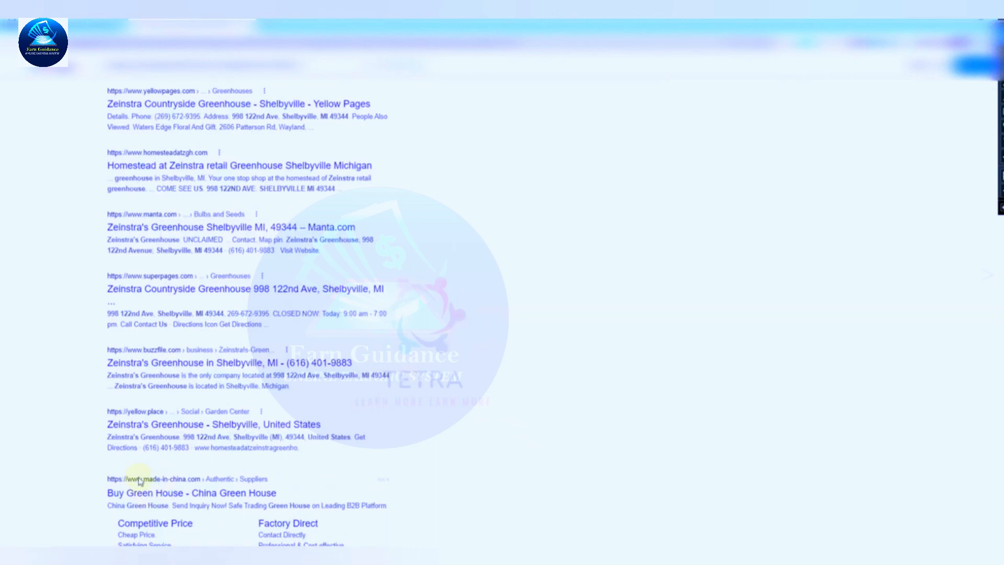
pyautogui.scroll(7, 274, 453)
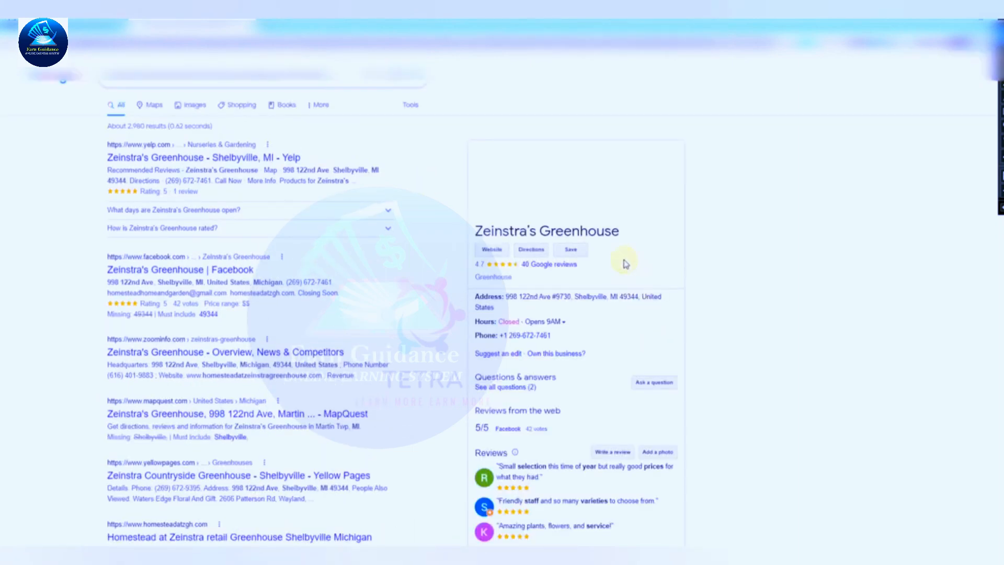
# Read the category, reviews and description in the Zeinstra's Greenhouse business profile and view its image results.
pyautogui.scroll(-1, 625, 265)
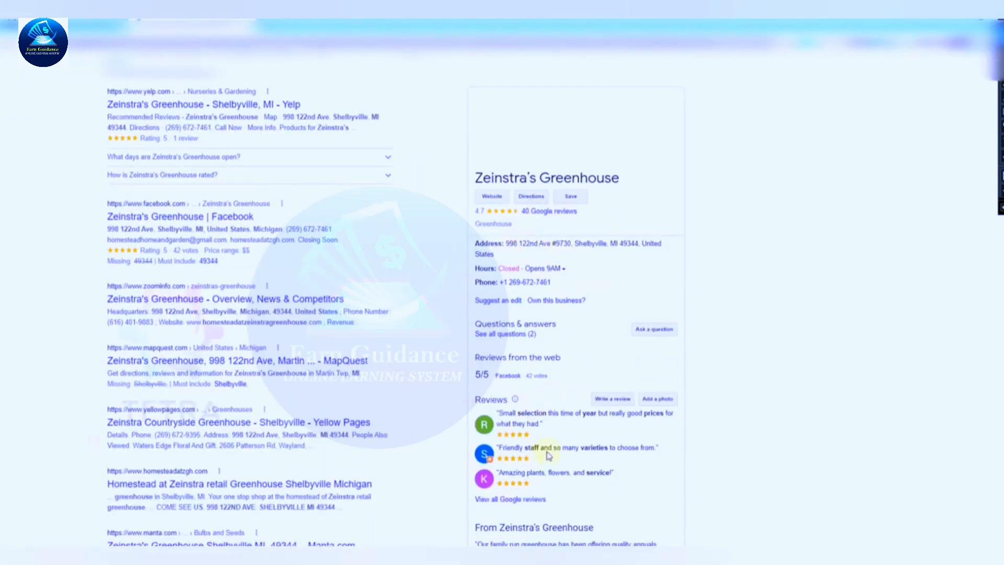
pyautogui.scroll(-1, 527, 427)
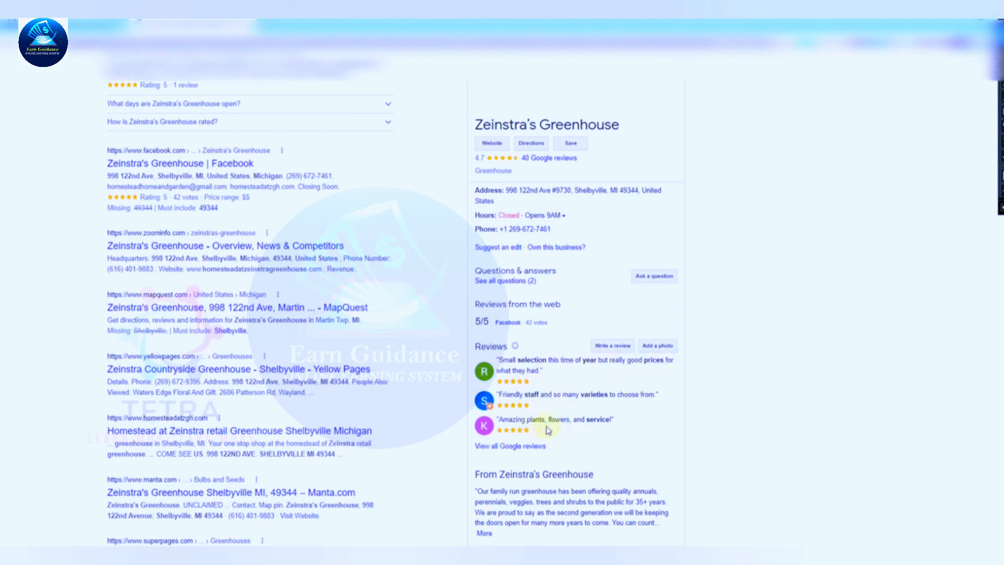
pyautogui.scroll(-1, 588, 479)
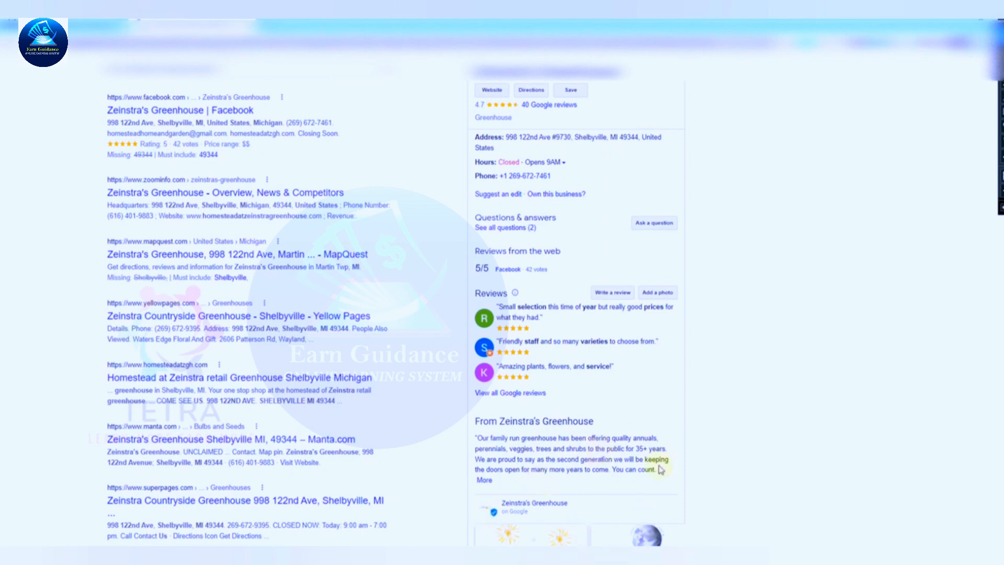
pyautogui.scroll(1, 621, 439)
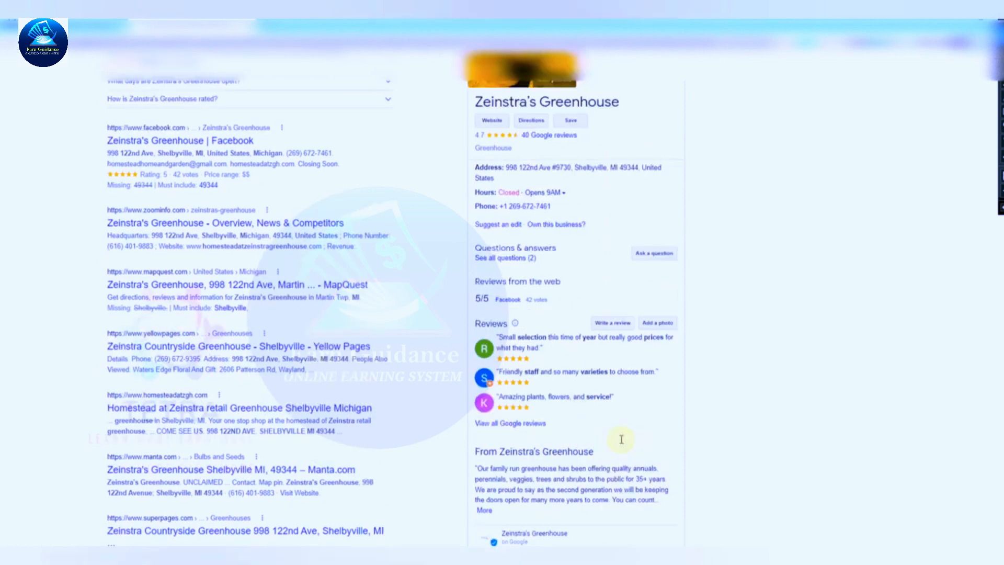
pyautogui.scroll(4, 606, 429)
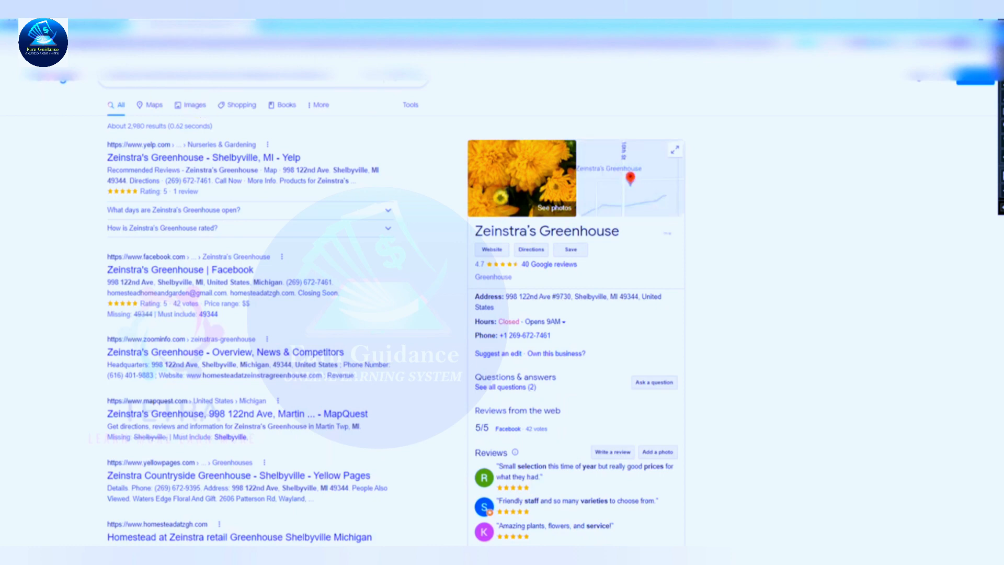
pyautogui.click(191, 105)
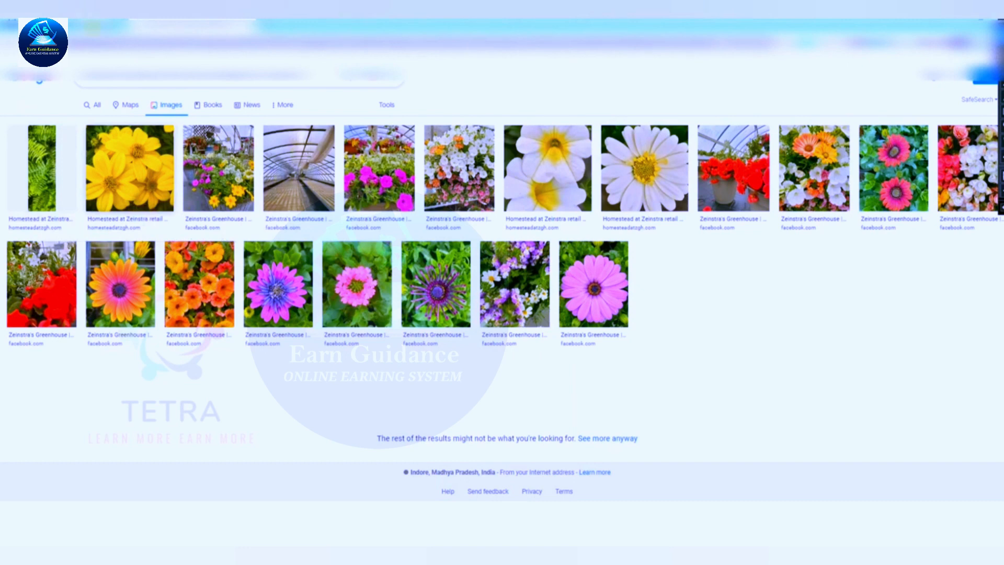
# Return to the judging task, rate Zeinstra's Greenhouse as Exact for the query "greenhouse", submit the judgment and dismiss the feedback.
pyautogui.click(93, 27)
pyautogui.click(50, 323)
pyautogui.click(61, 134)
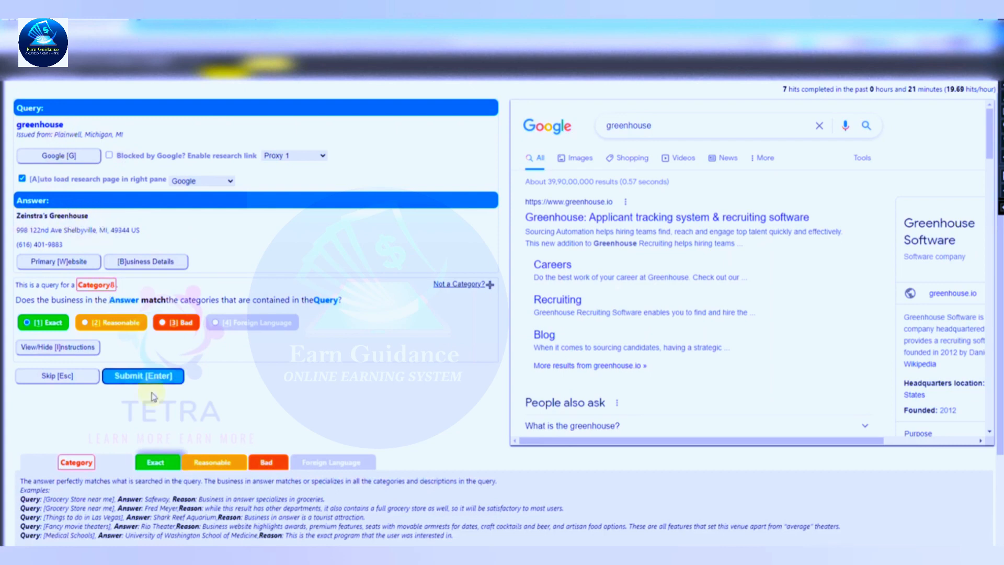
pyautogui.press('2')
pyautogui.press('Return')
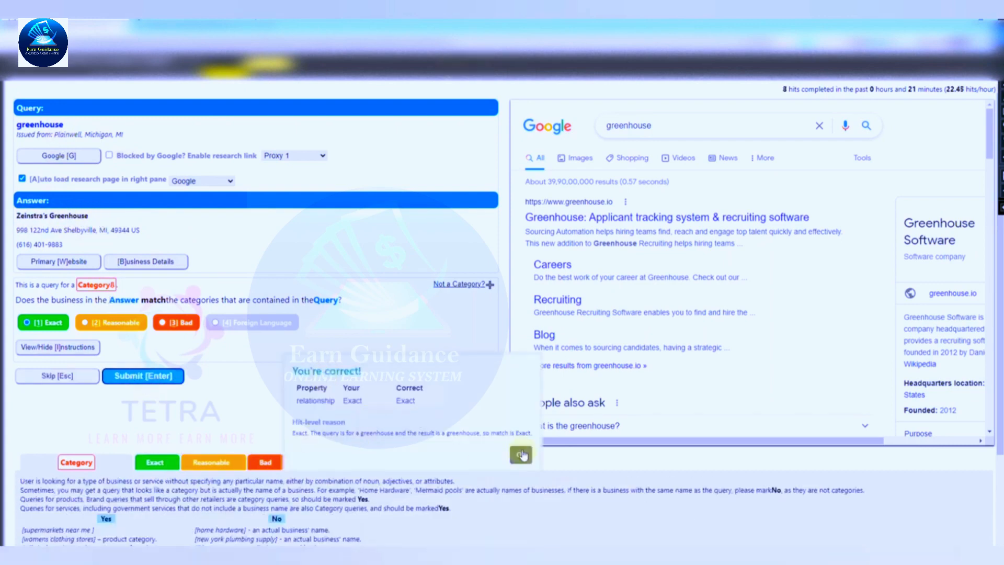
pyautogui.press('Return')
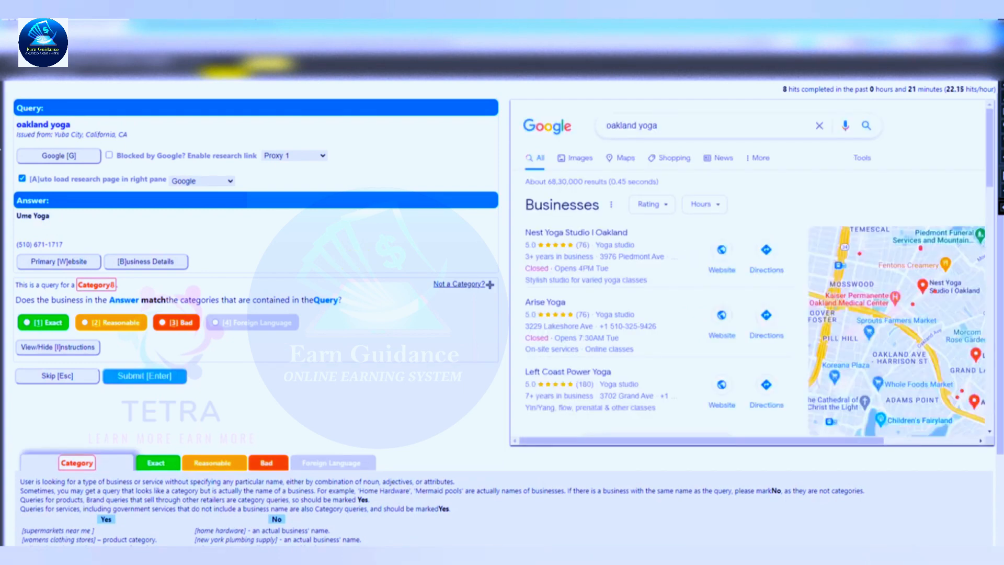
# Examine the query "oakland yoga" and look through its Google results for the kind of business being sought.
pyautogui.moveTo(49, 125)
pyautogui.mouseDown()
pyautogui.moveTo(17, 125)
pyautogui.moveTo(50, 125)
pyautogui.mouseUp()
pyautogui.click(68, 126)
pyautogui.click(66, 125)
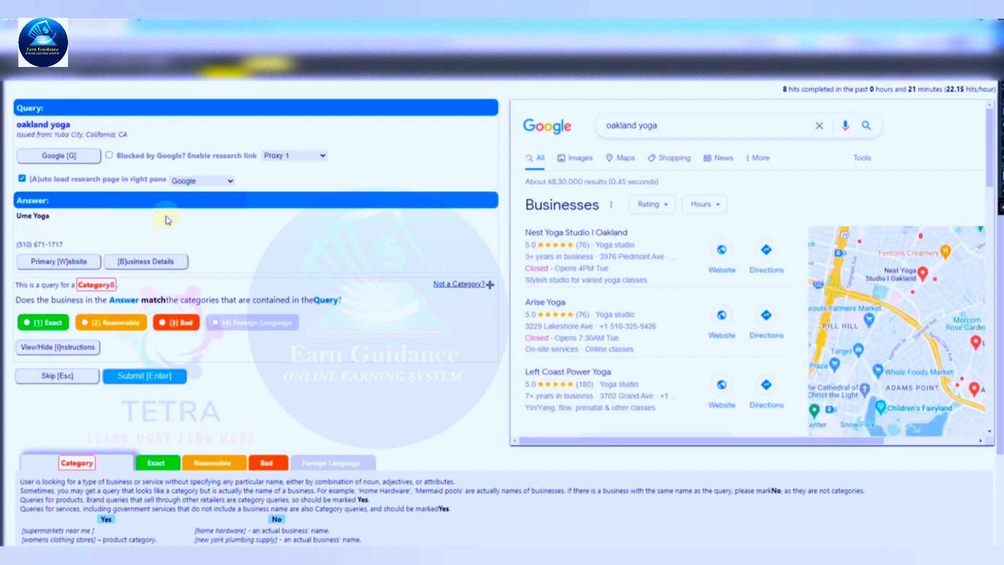
pyautogui.scroll(-1, 571, 357)
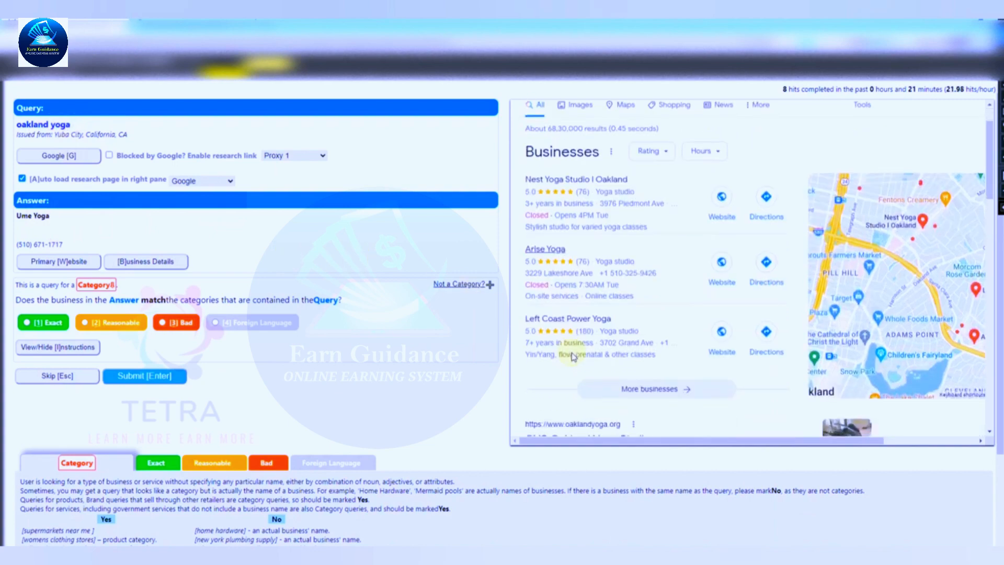
pyautogui.scroll(-3, 571, 357)
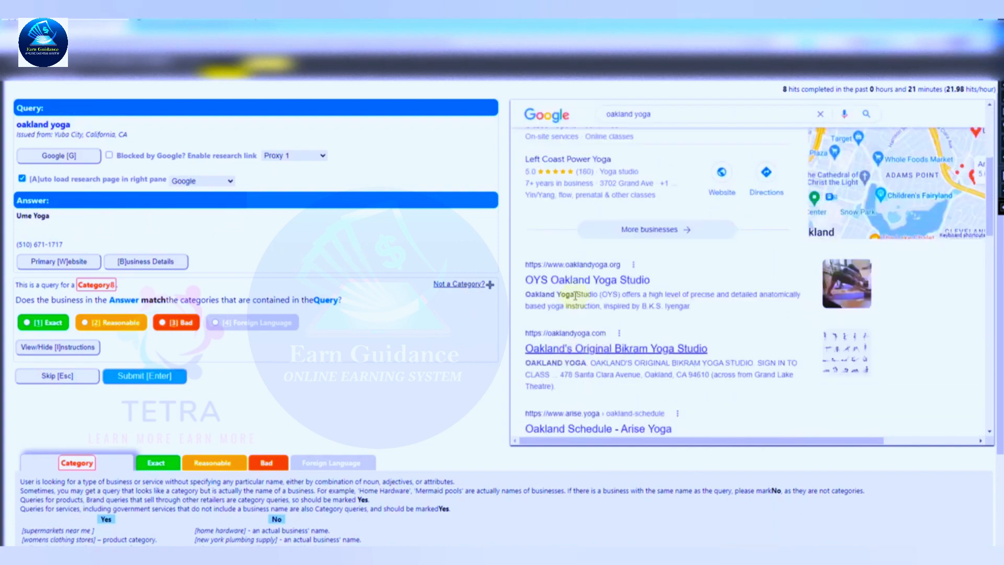
pyautogui.scroll(4, 575, 296)
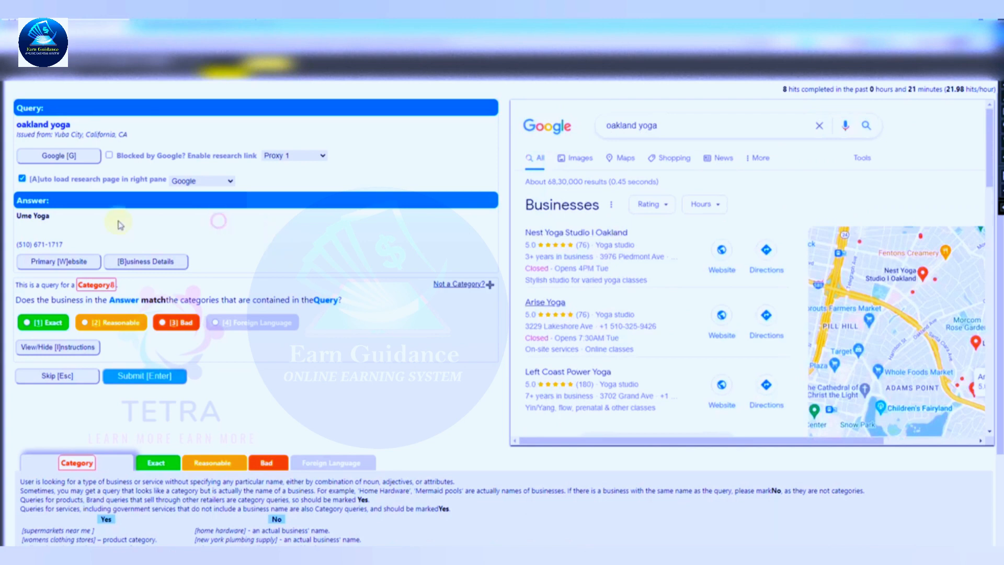
# Check Ume Yoga's primary website, look up its name and phone number on Google including images, and return to the task.
pyautogui.click(65, 262)
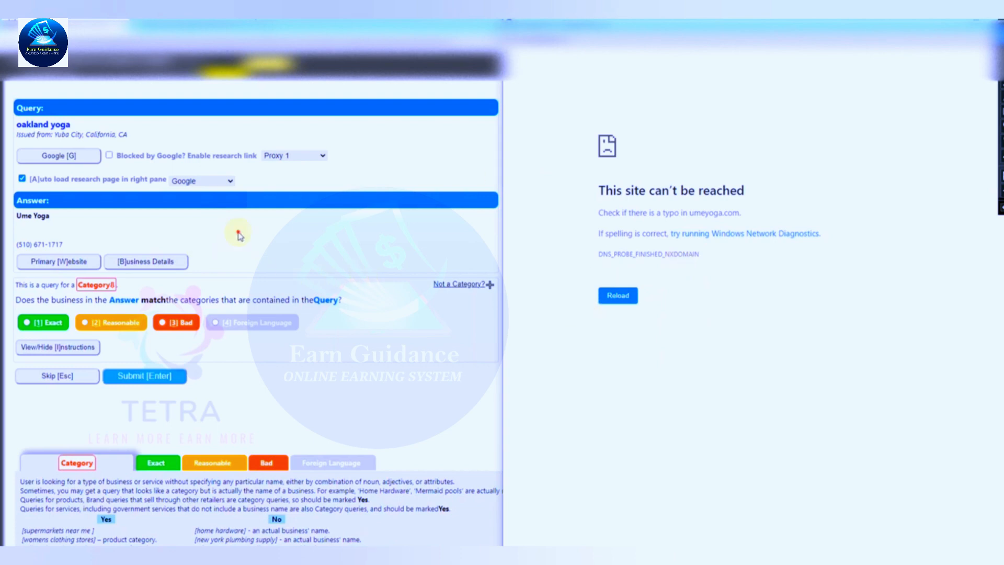
pyautogui.click(446, 300)
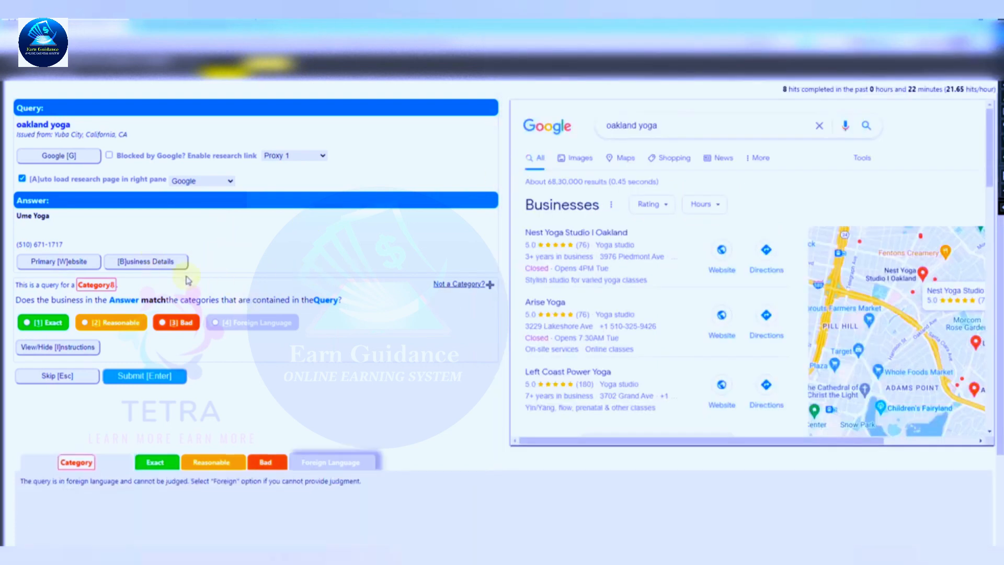
pyautogui.moveTo(64, 246); pyautogui.dragTo(21, 219)
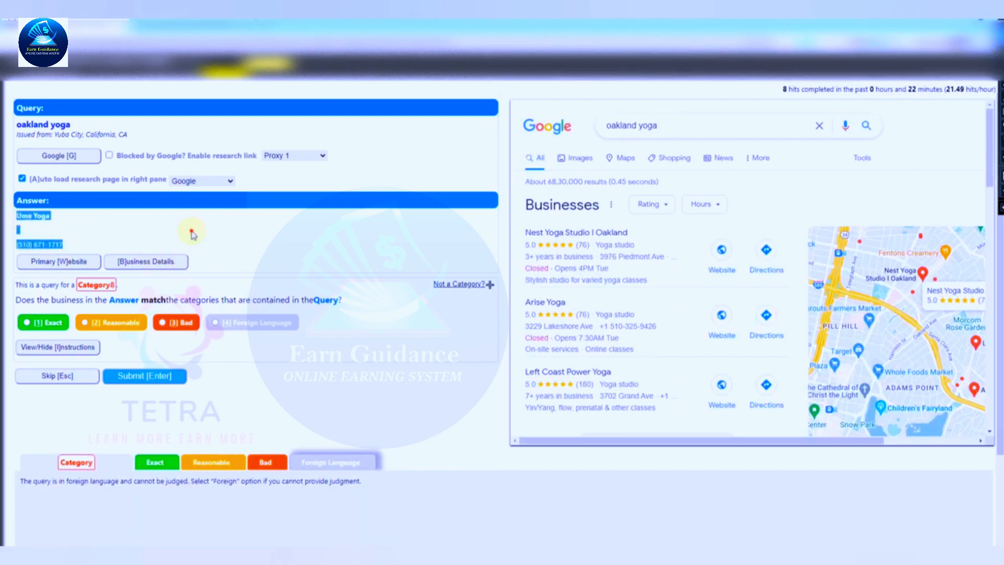
pyautogui.rightClick(20, 218)
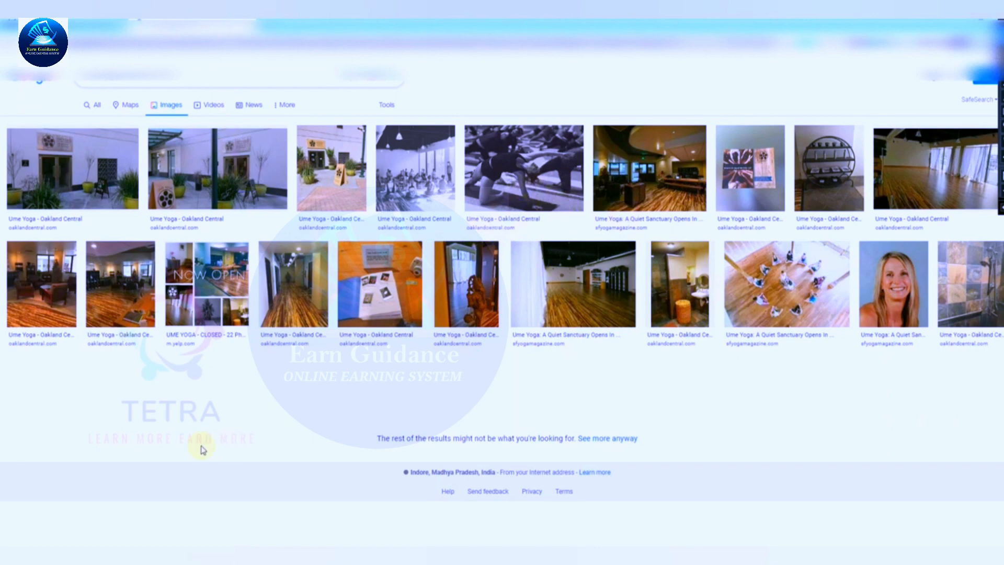
pyautogui.hotkey('ctrl', 'w')
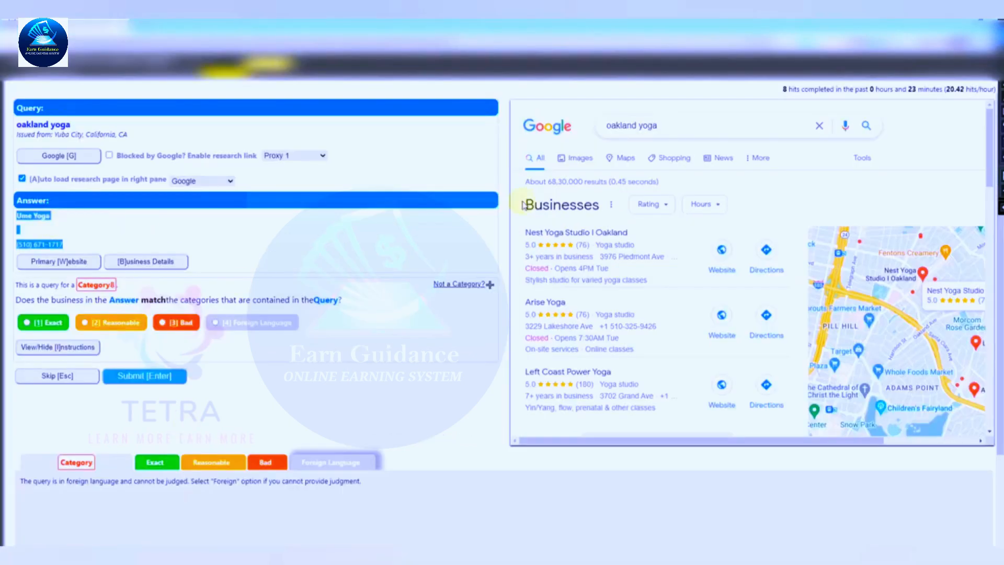
# Rate Ume Yoga as Exact for the query "oakland yoga", submit the judgment and dismiss the feedback.
pyautogui.click(45, 323)
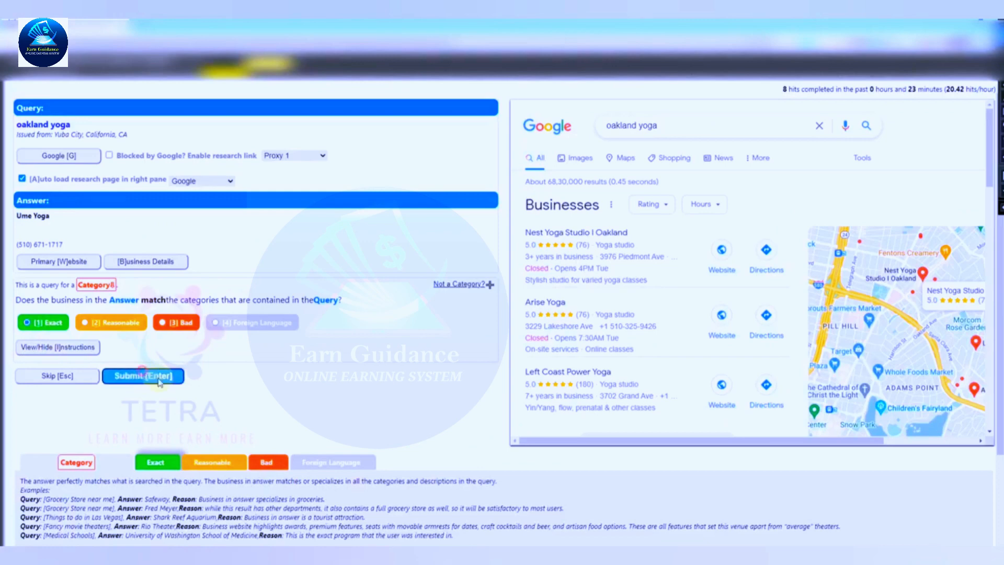
pyautogui.press('Return')
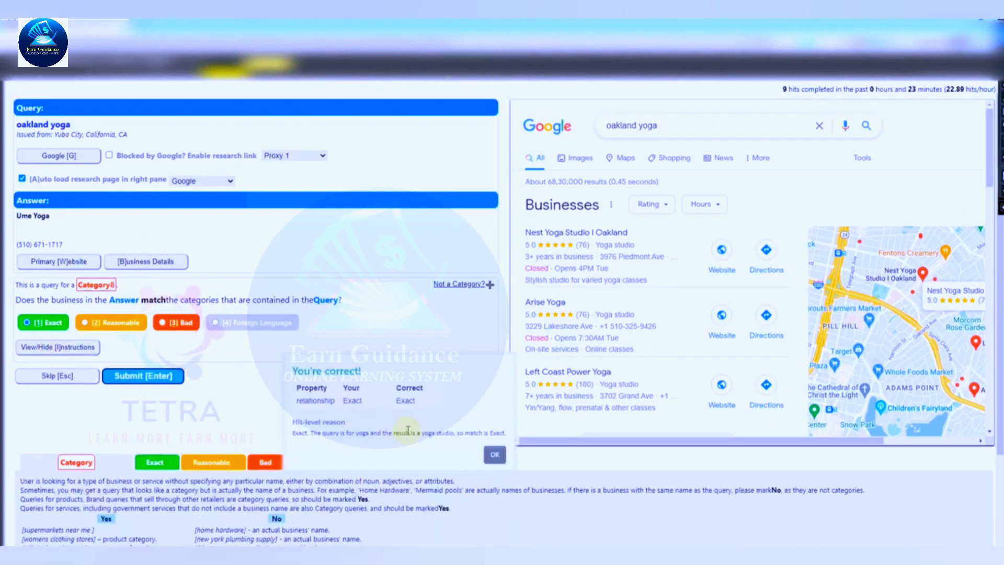
pyautogui.click(500, 462)
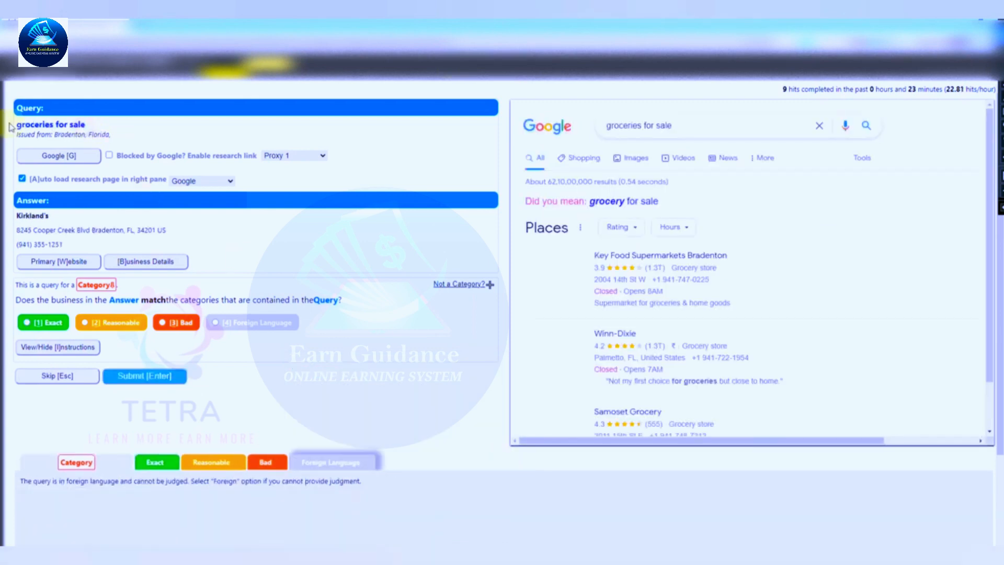
# Highlight the query "groceries for sale" and the answer Kirkland's, and open the business's primary website.
pyautogui.tripleClick(100, 129)
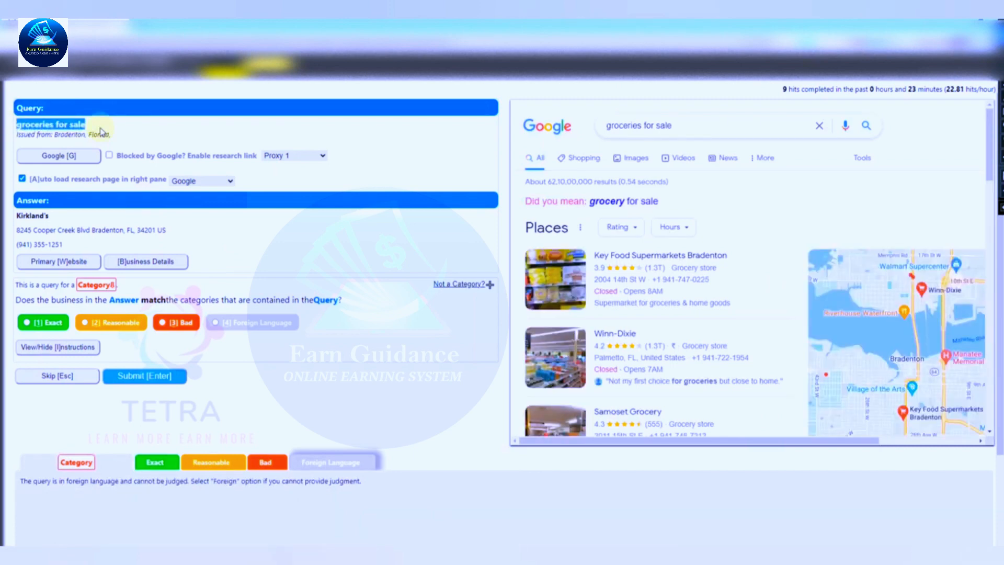
pyautogui.keyDown('shift'); pyautogui.click(52, 219); pyautogui.keyUp('shift')
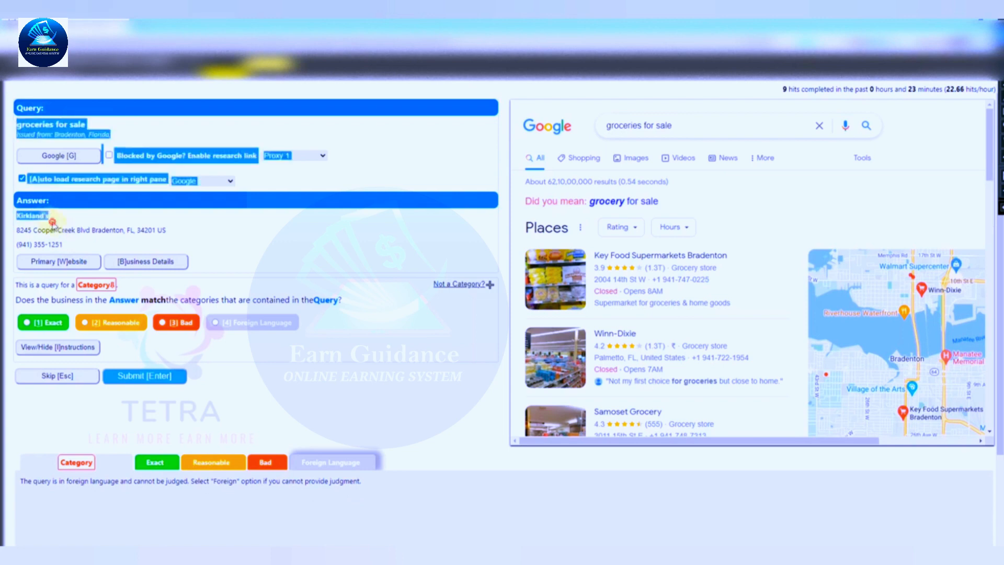
pyautogui.click(52, 225)
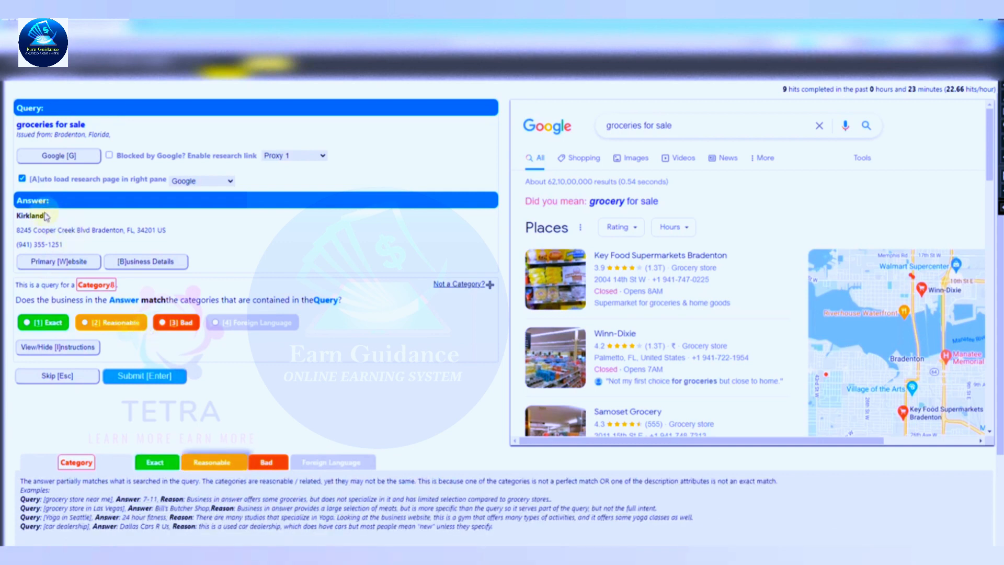
pyautogui.click(66, 263)
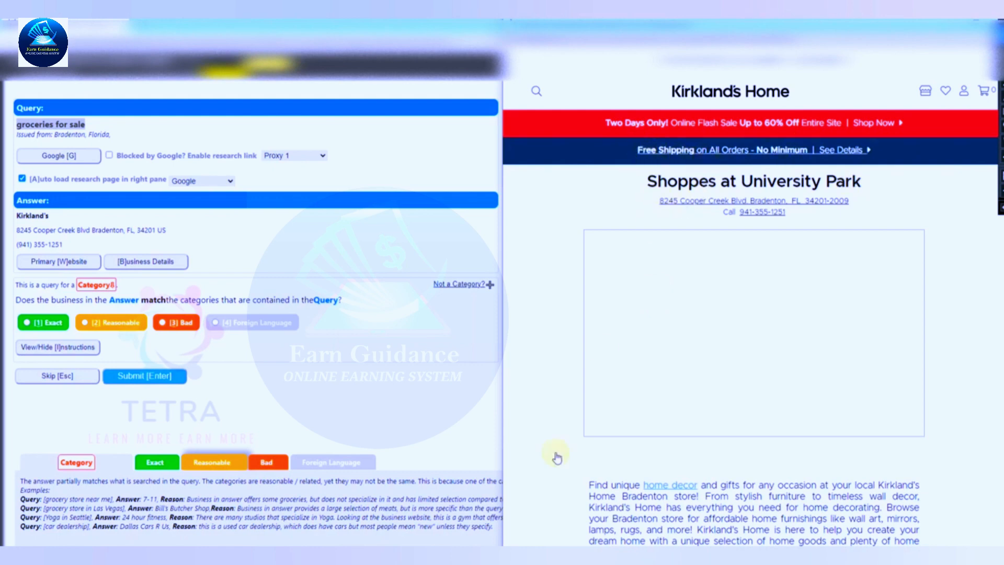
# Read the Kirkland's store page and its list of product categories for what it sells, and return to the judging task.
pyautogui.scroll(-1, 557, 457)
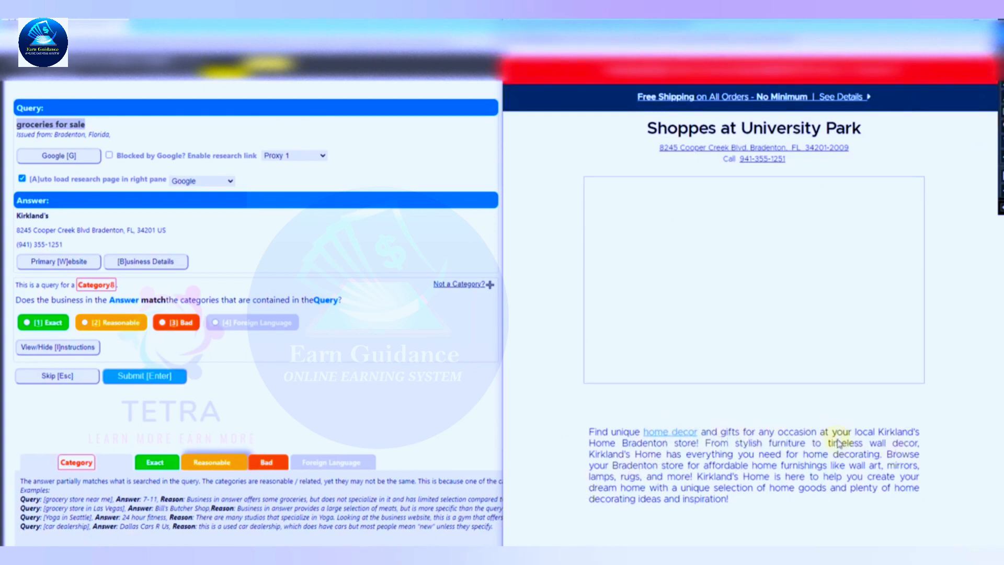
pyautogui.scroll(-5, 736, 424)
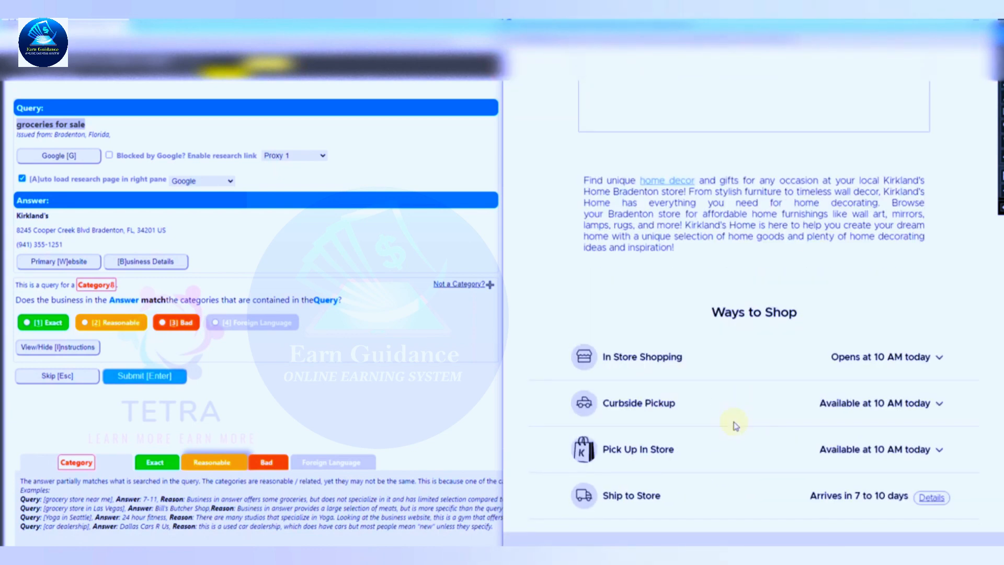
pyautogui.scroll(-4, 736, 424)
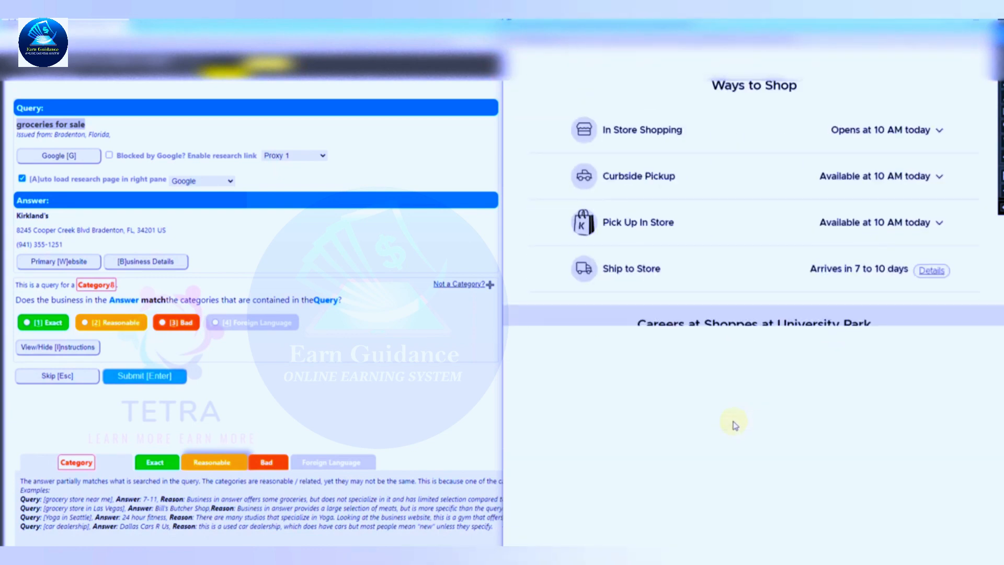
pyautogui.scroll(3, 736, 424)
pyautogui.scroll(-7, 733, 424)
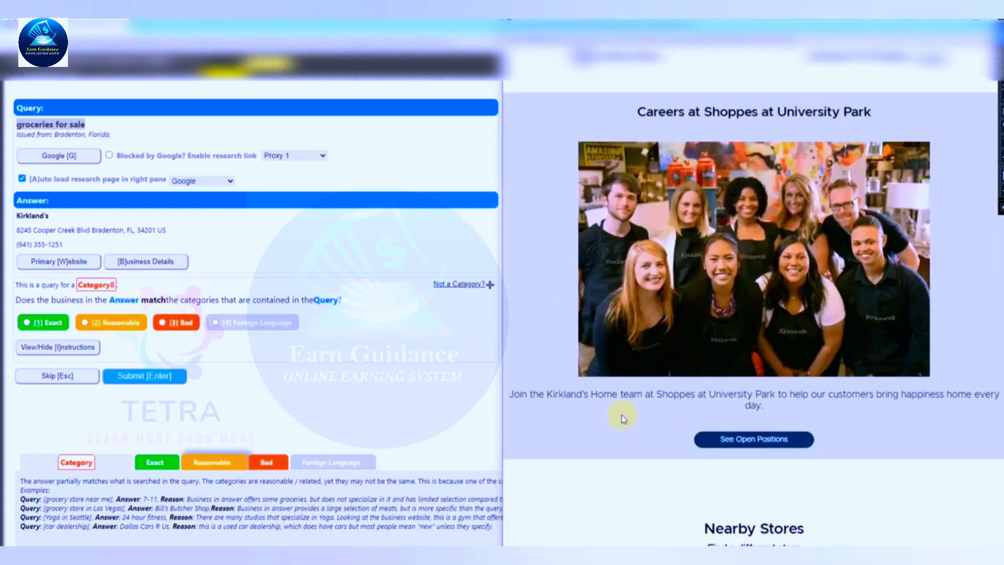
pyautogui.scroll(-3, 622, 416)
pyautogui.scroll(-7, 622, 417)
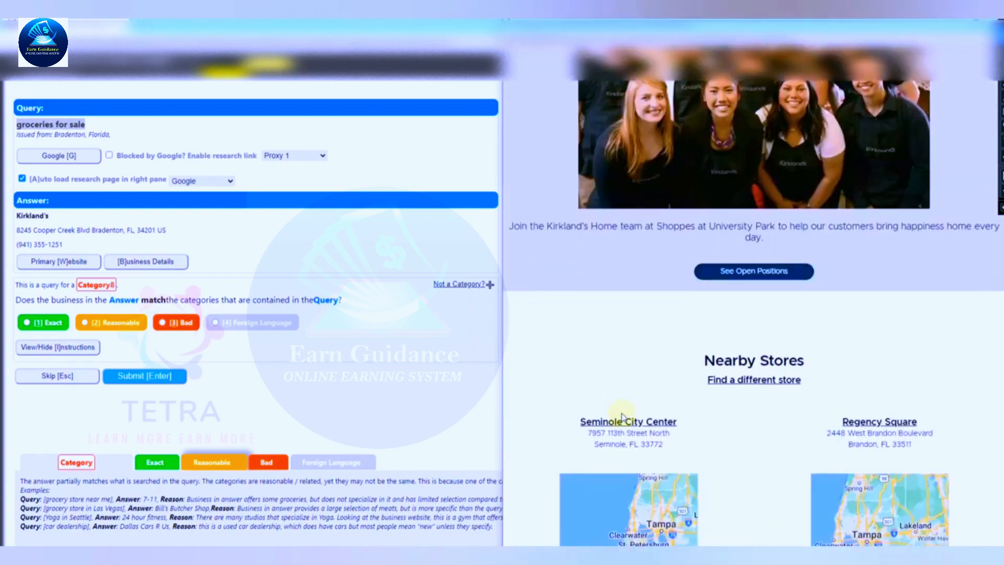
pyautogui.scroll(20, 622, 416)
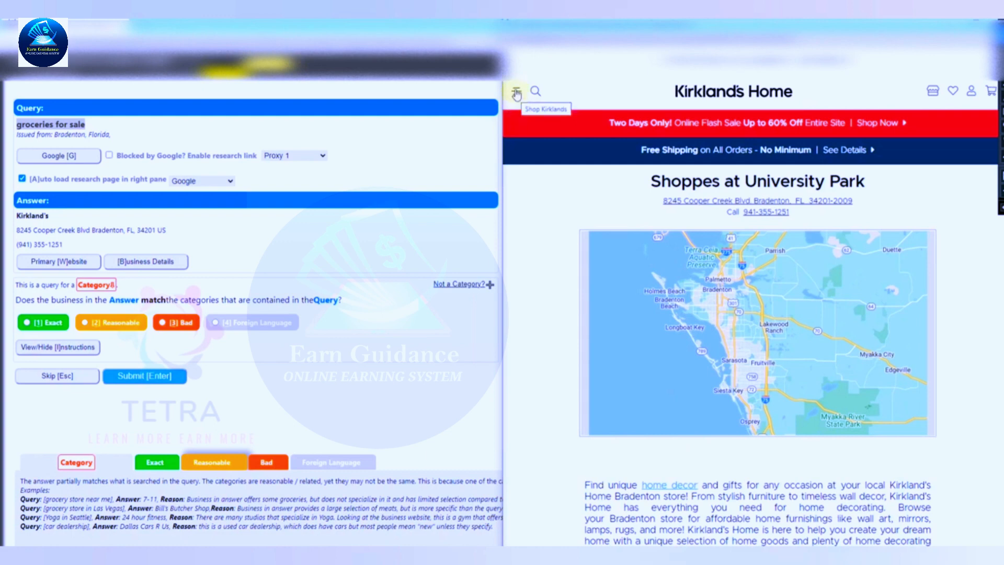
pyautogui.click(516, 93)
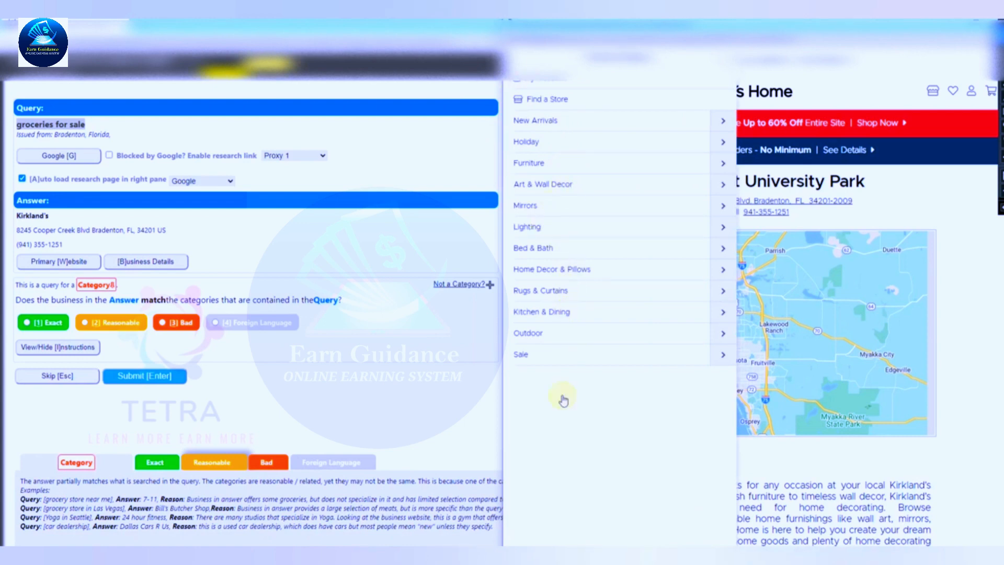
pyautogui.press('g')
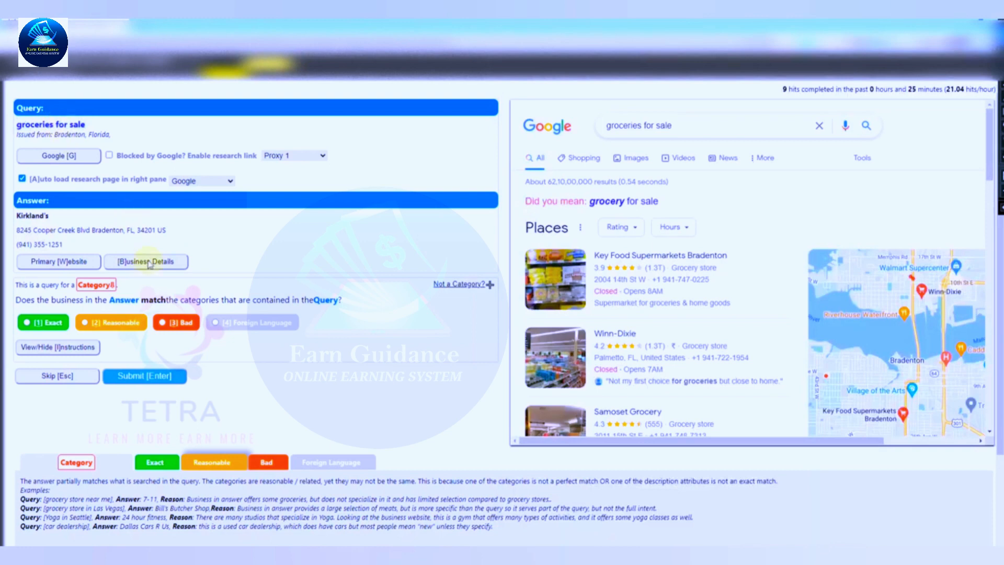
# Rate Kirkland's as Bad for the query "groceries for sale", submit the judgment and dismiss the feedback.
pyautogui.click(165, 322)
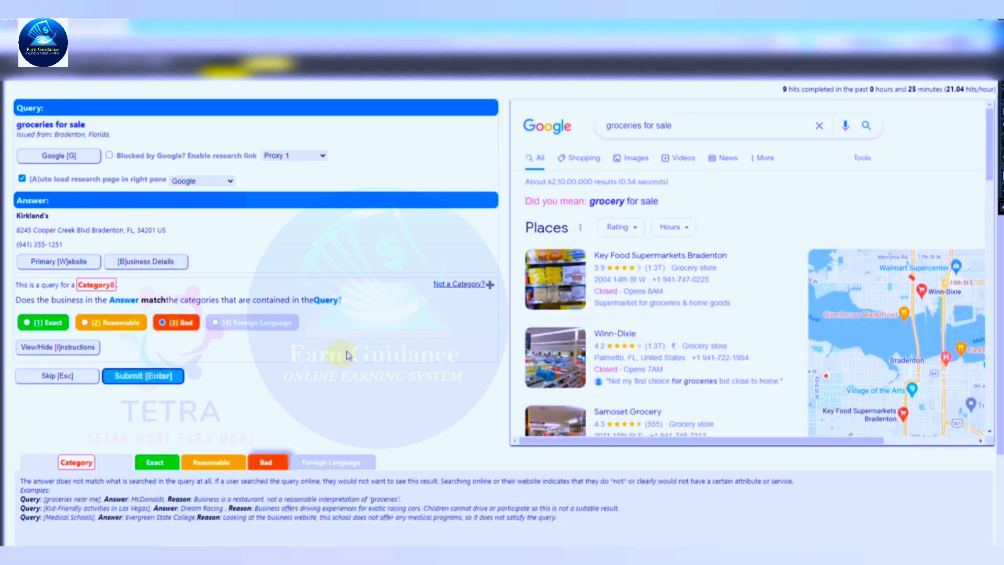
pyautogui.press('Return')
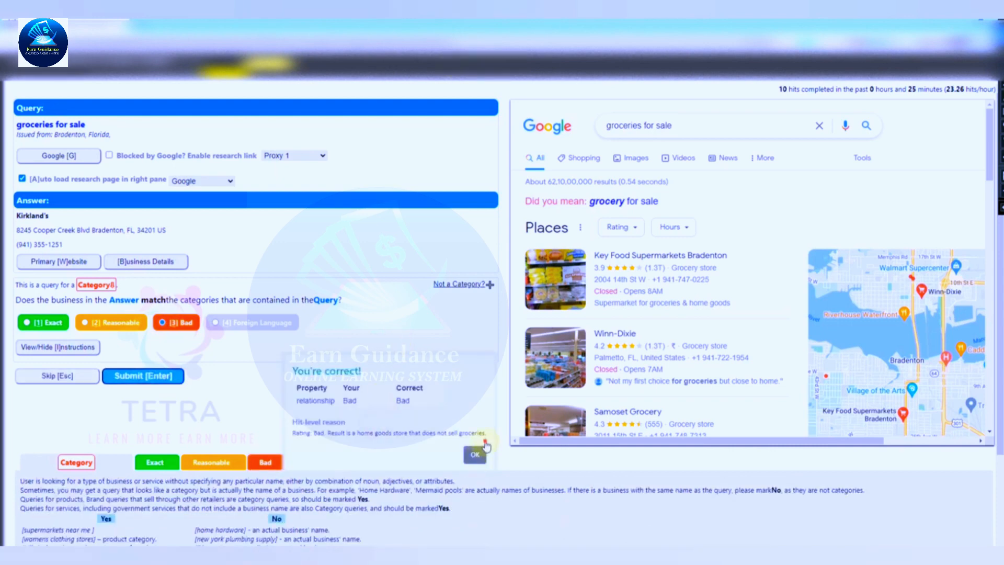
pyautogui.click(480, 438)
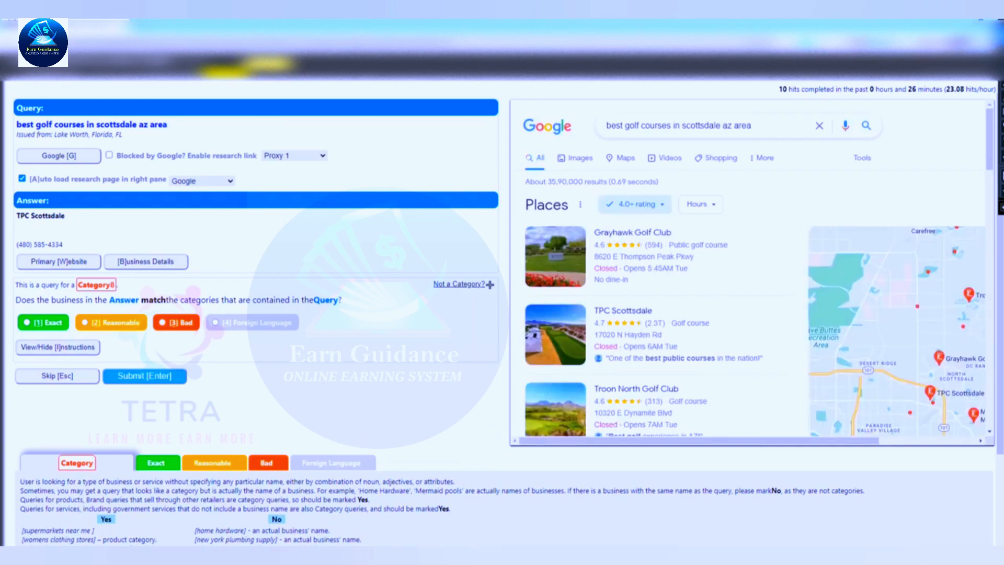
# Examine the query "best golf courses in scottsdale az area" by highlighting the whole phrase and its category words "golf courses".
pyautogui.tripleClick(94, 125)
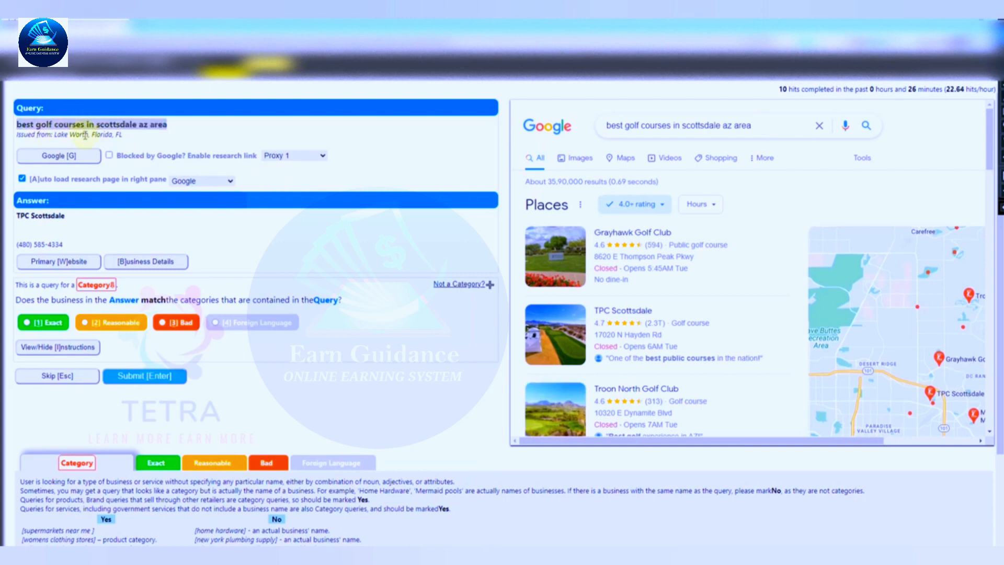
pyautogui.moveTo(169, 129); pyautogui.dragTo(16, 125)
pyautogui.click(17, 127)
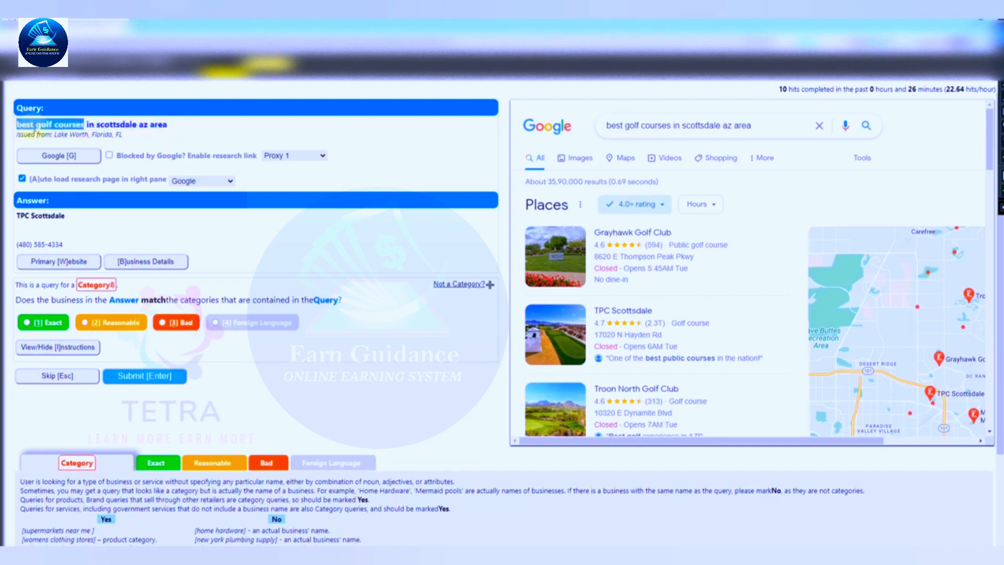
pyautogui.click(14, 124)
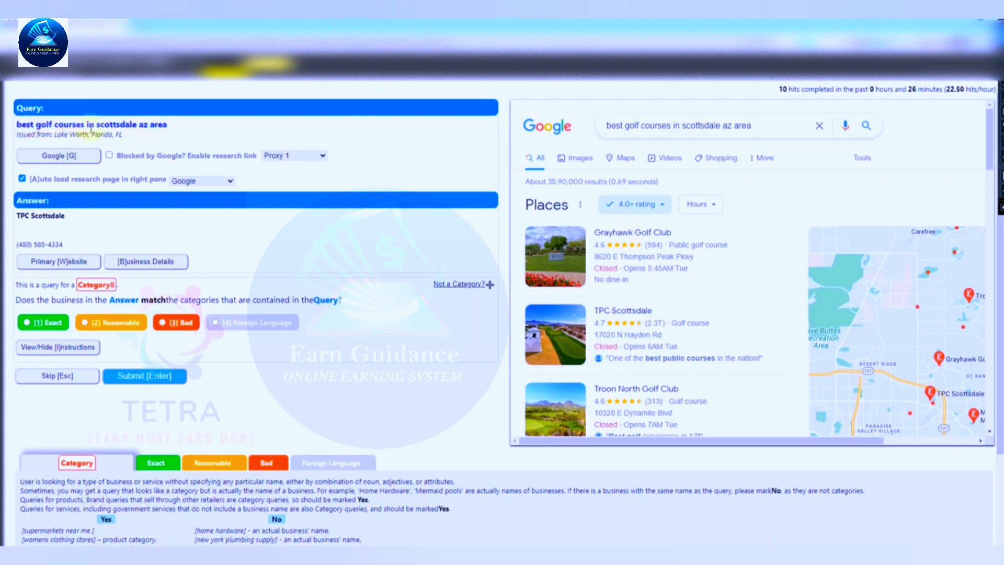
pyautogui.moveTo(34, 125); pyautogui.dragTo(87, 126)
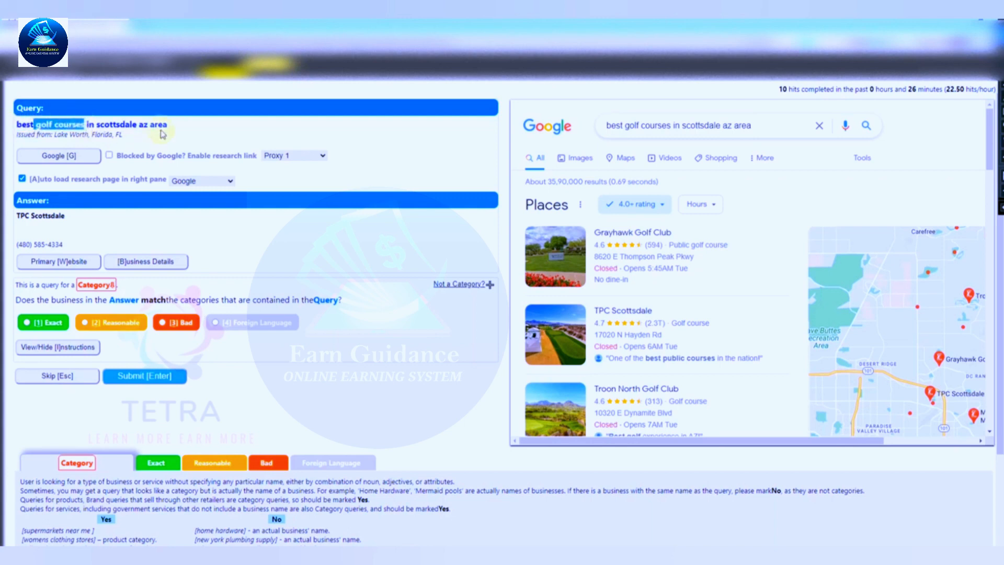
pyautogui.click(178, 128)
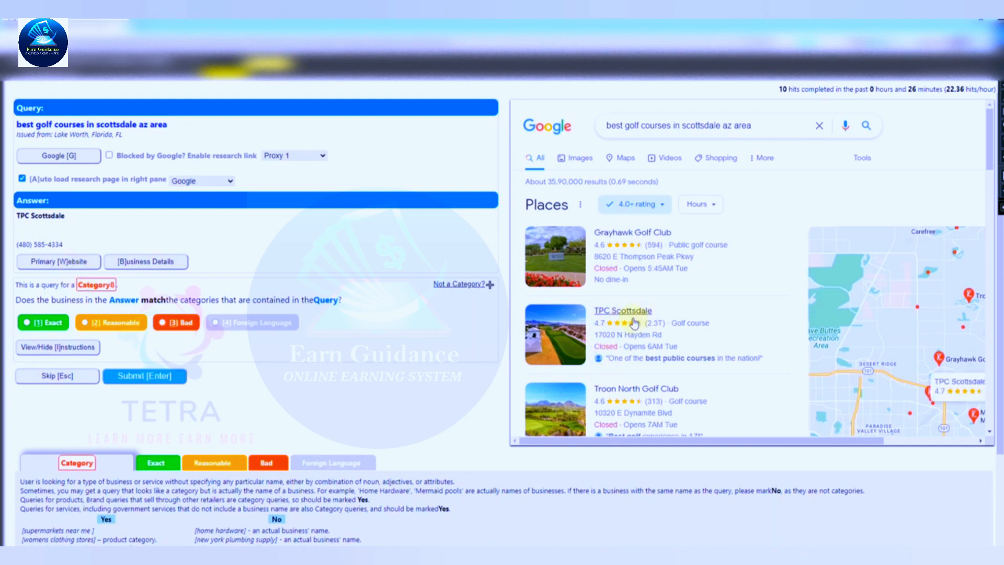
# Open the primary website of the answer TPC Scottsdale and look through its home page for what the business offers.
pyautogui.click(58, 262)
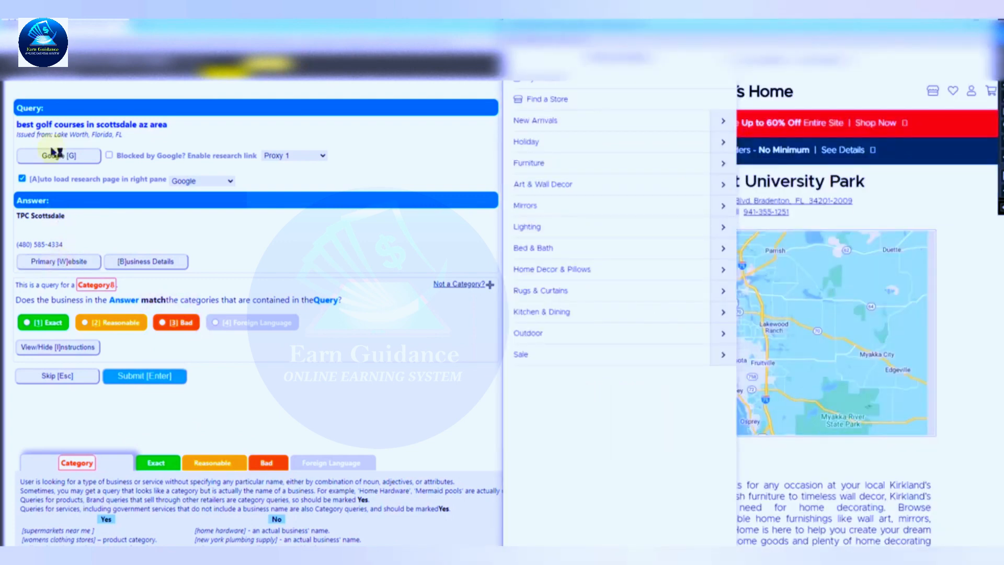
pyautogui.click(51, 260)
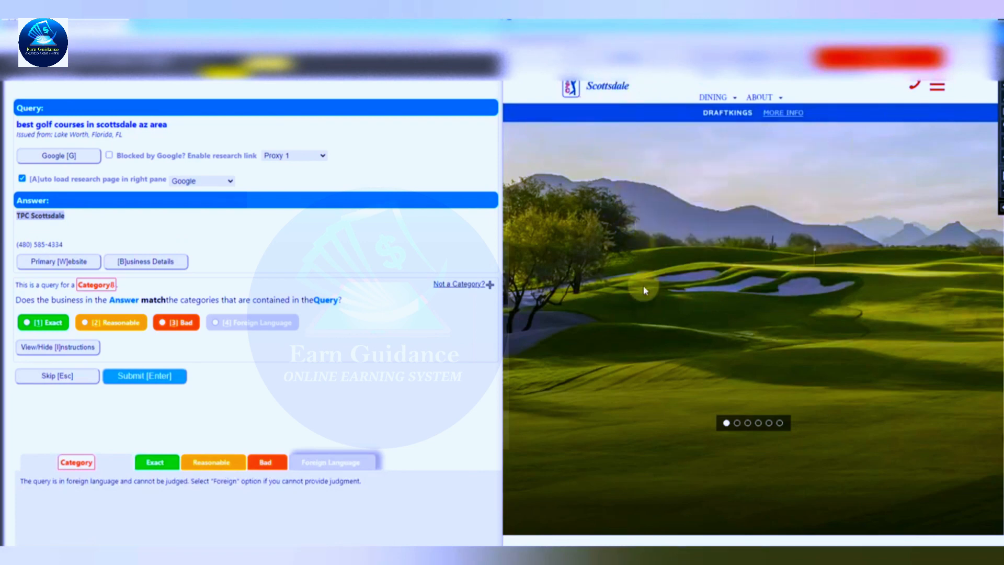
pyautogui.scroll(-4, 641, 286)
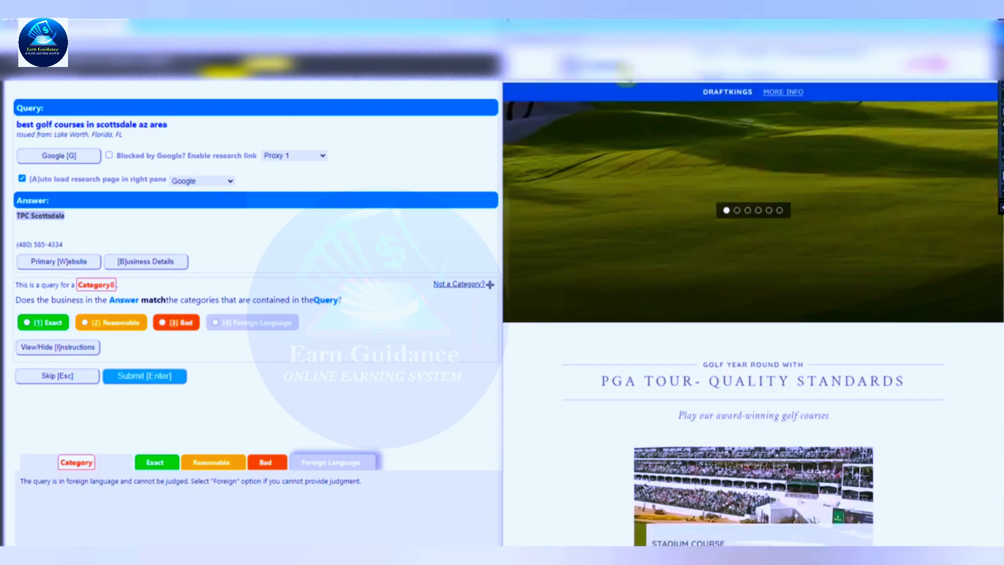
pyautogui.scroll(-2, 606, 370)
pyautogui.scroll(-1, 607, 370)
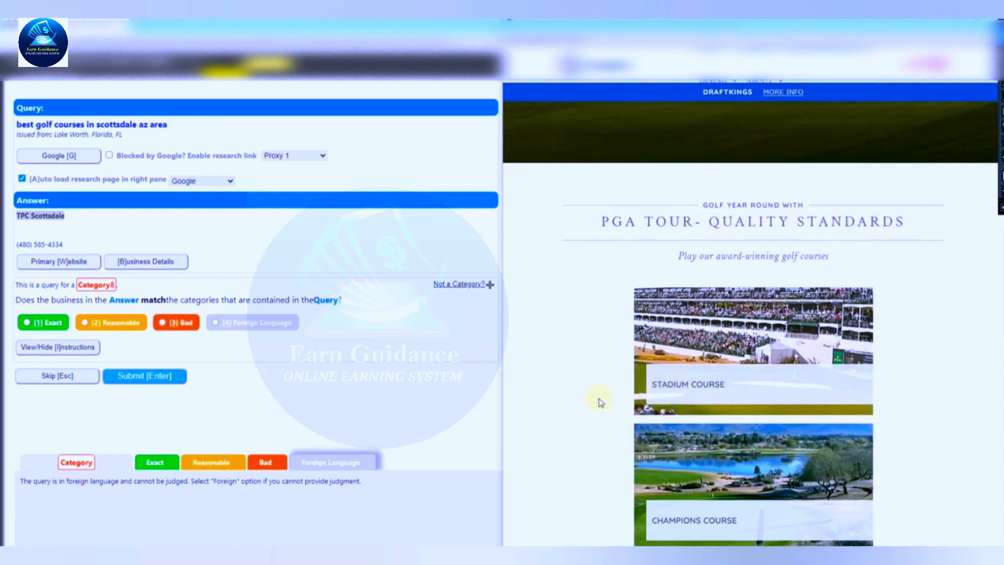
pyautogui.scroll(-2, 601, 398)
pyautogui.scroll(-5, 592, 415)
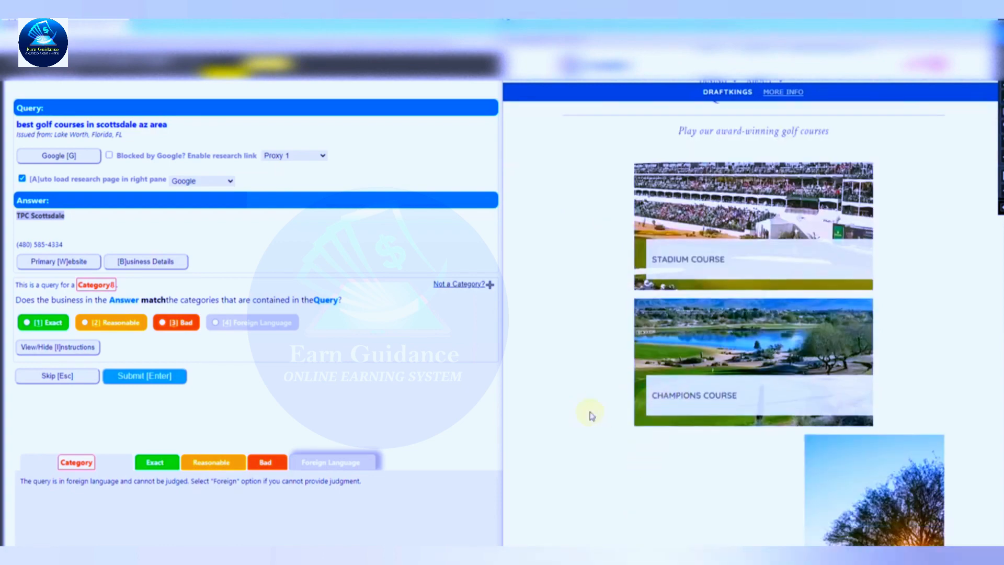
pyautogui.scroll(-1, 622, 413)
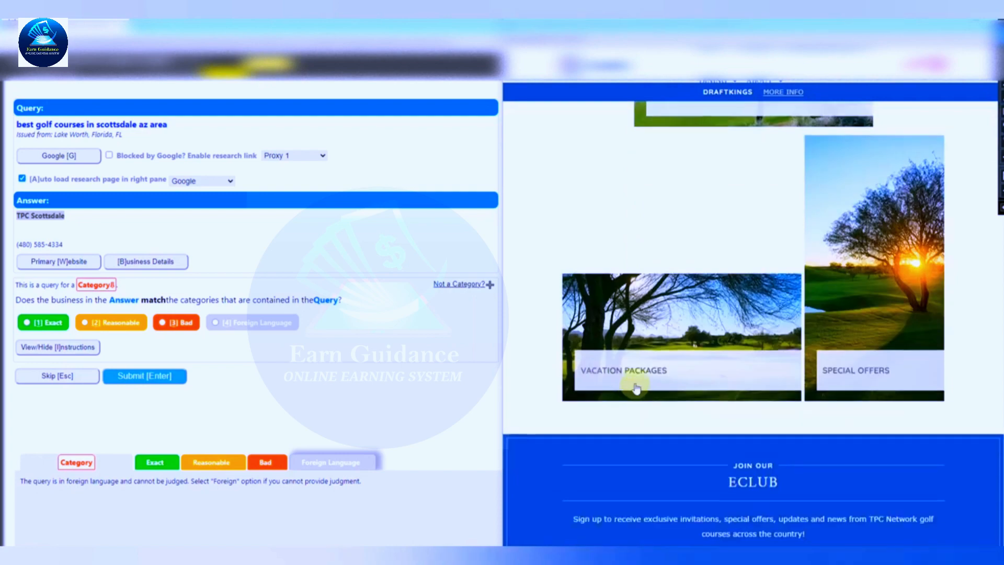
pyautogui.scroll(5, 627, 387)
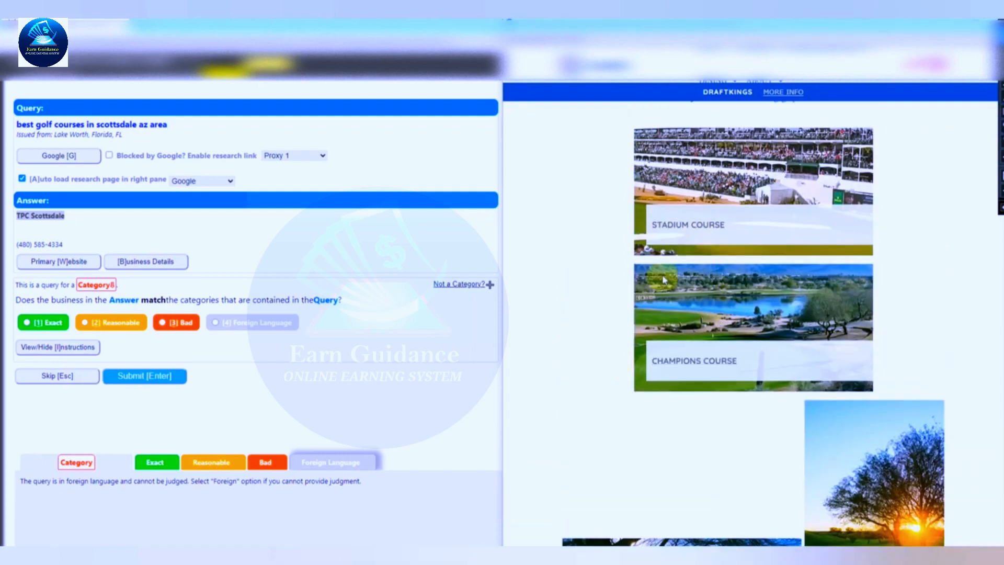
pyautogui.scroll(10, 661, 359)
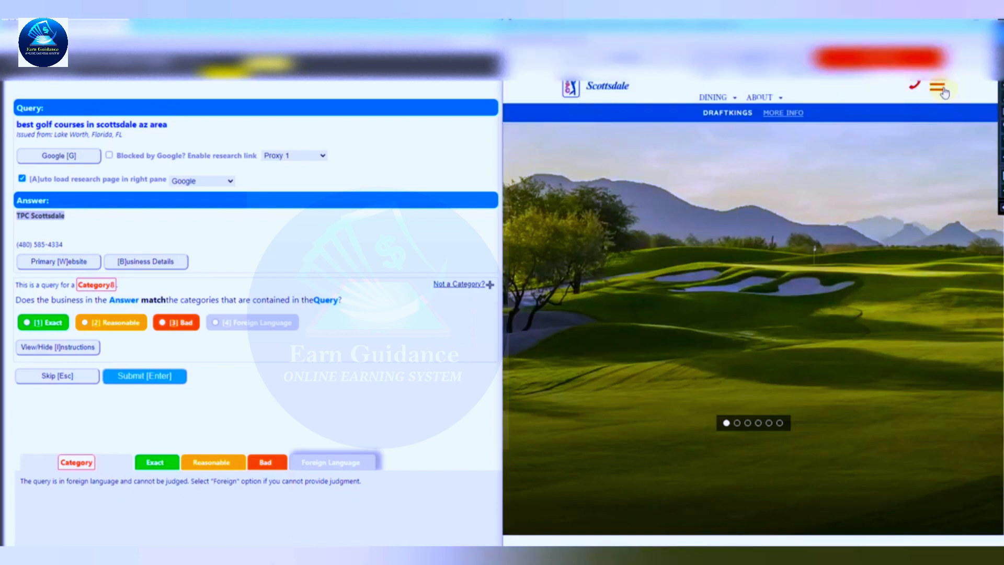
# Browse the TPC Scottsdale site's golf section and open the overview of the Stadium Course.
pyautogui.click(944, 92)
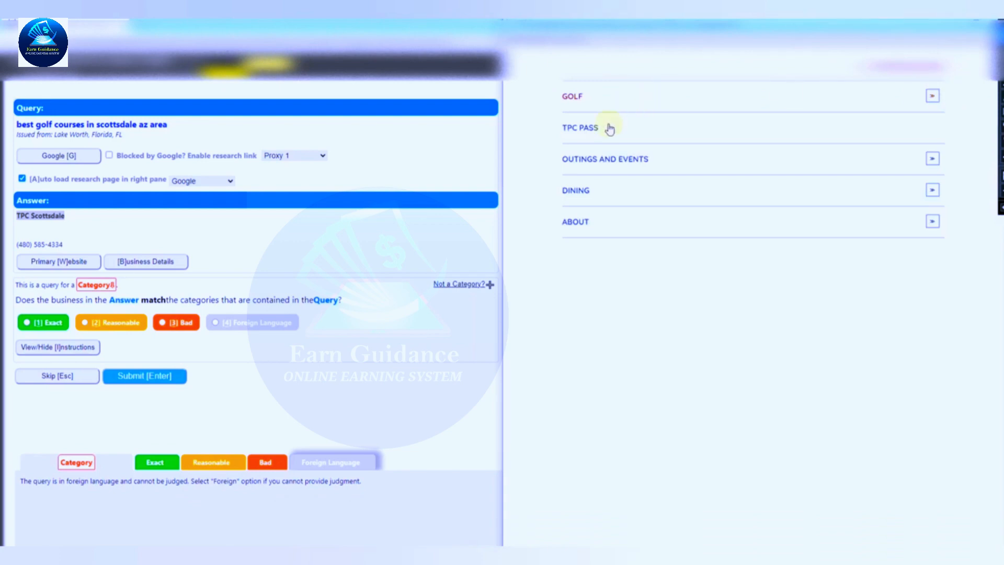
pyautogui.click(933, 97)
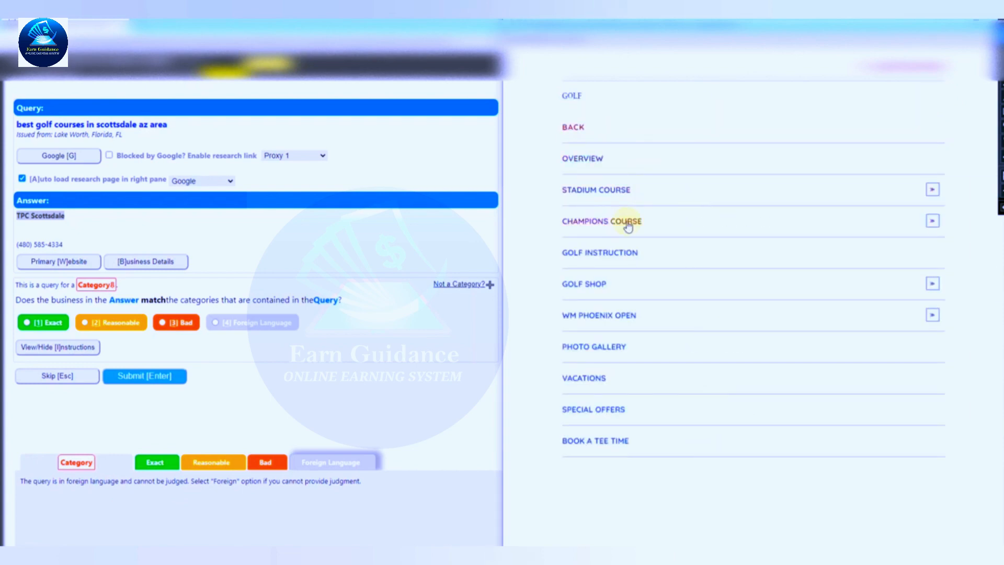
pyautogui.click(933, 190)
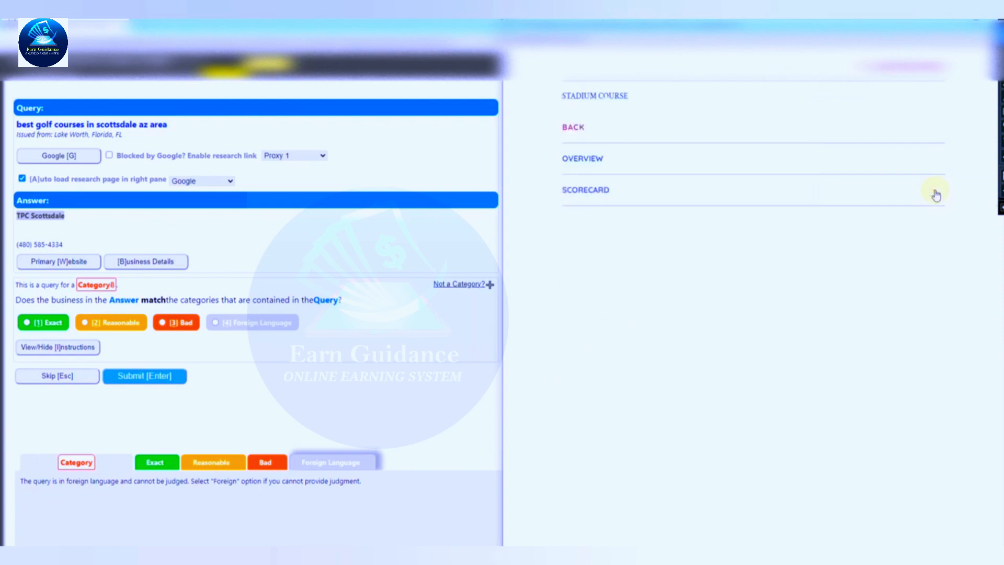
pyautogui.click(591, 163)
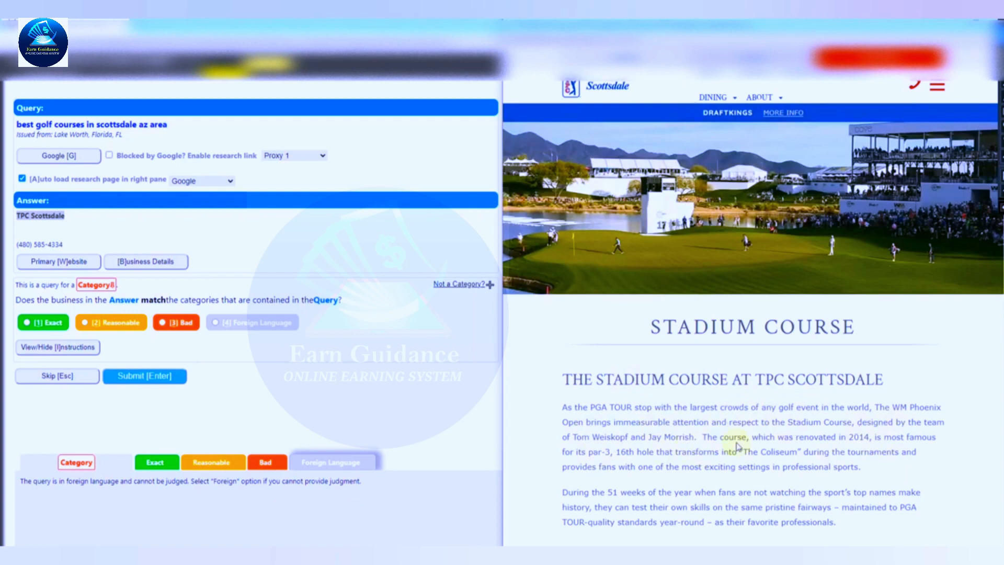
# Read the Stadium Course page, highlighting the course name in its description, and return to the judging task.
pyautogui.moveTo(846, 422); pyautogui.dragTo(787, 422)
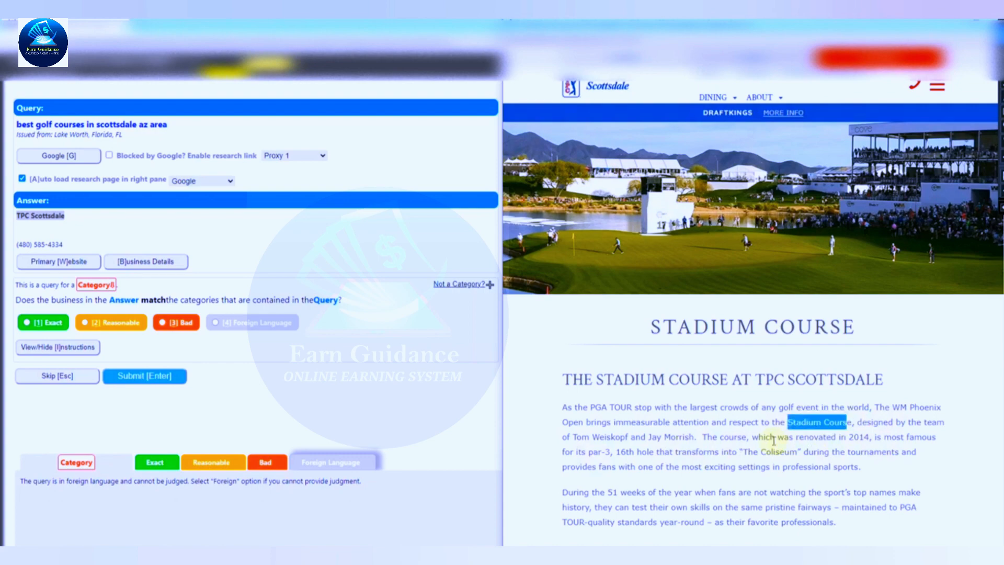
pyautogui.scroll(-3, 773, 441)
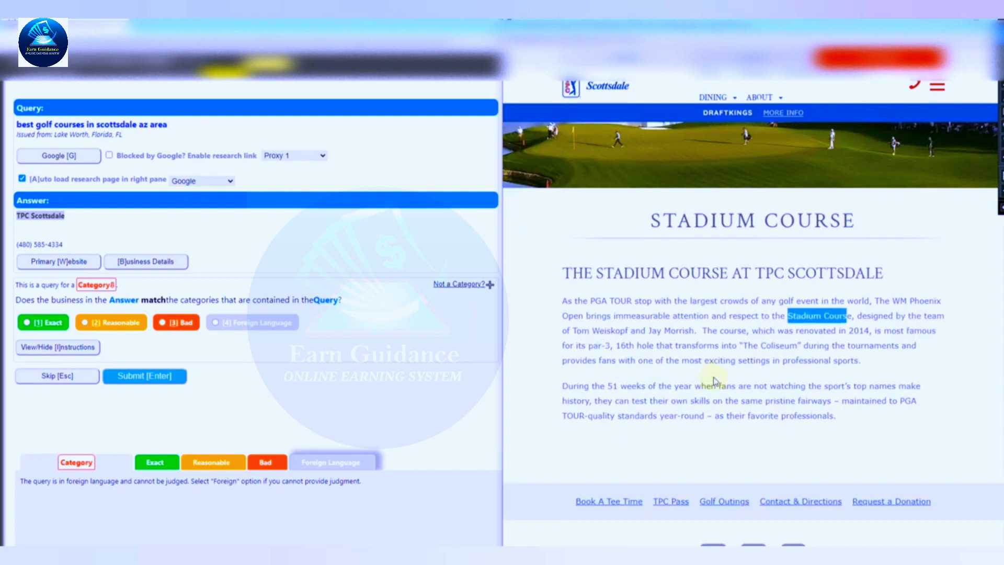
pyautogui.scroll(-4, 710, 383)
pyautogui.scroll(-5, 711, 383)
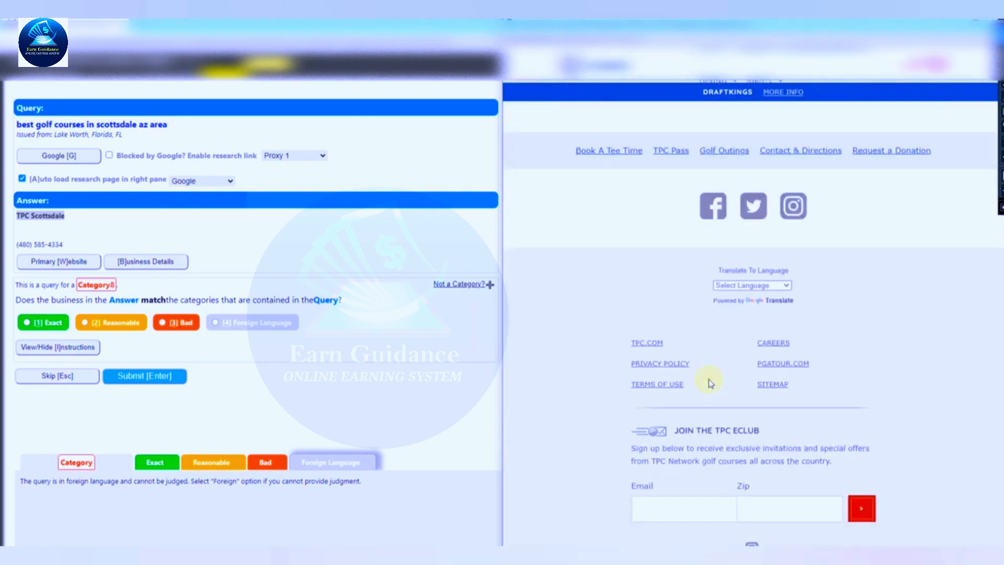
pyautogui.scroll(-4, 643, 378)
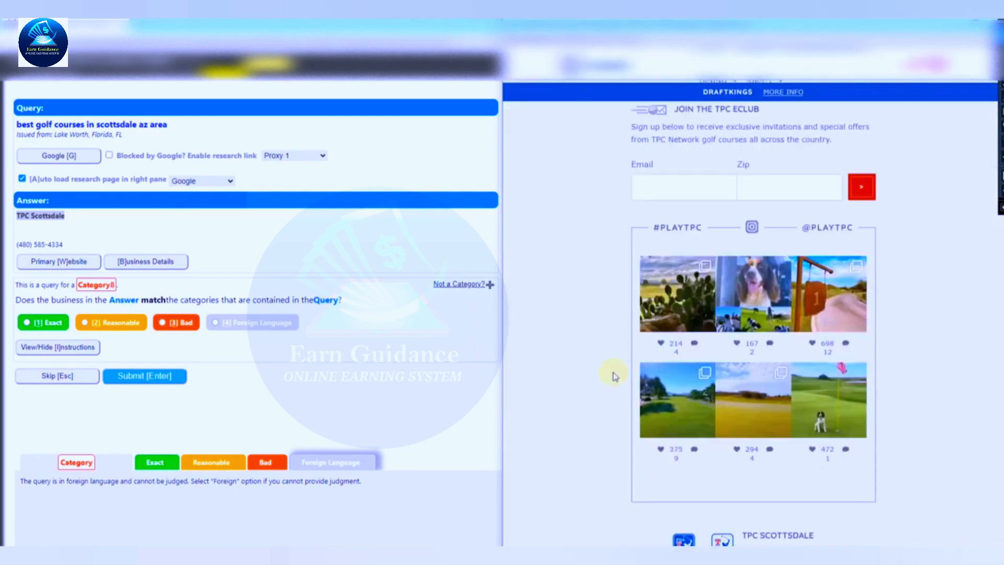
pyautogui.scroll(10, 609, 376)
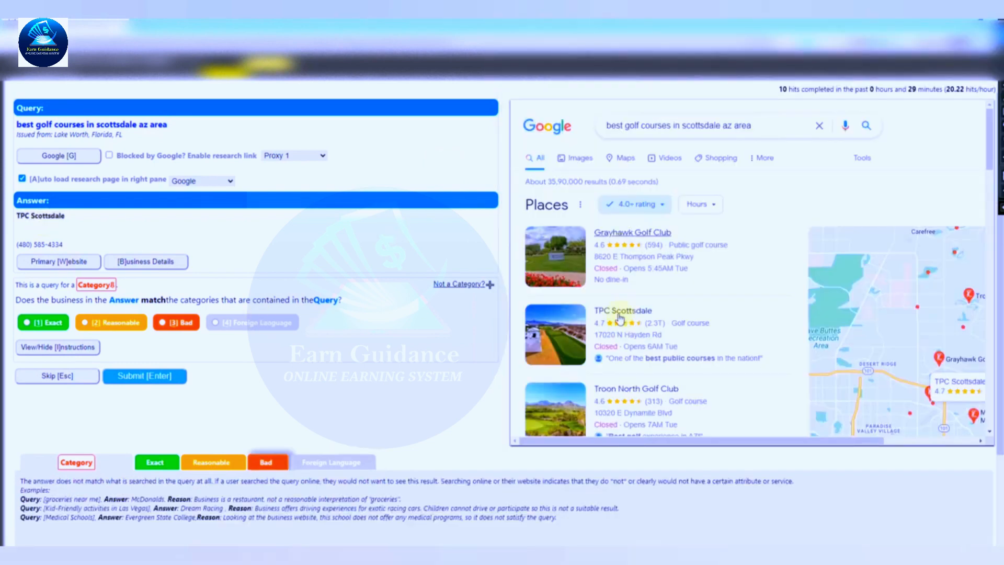
# Rate TPC Scottsdale as Exact for the query "best golf courses in scottsdale az area", submit the judgment and dismiss the feedback.
pyautogui.click(50, 323)
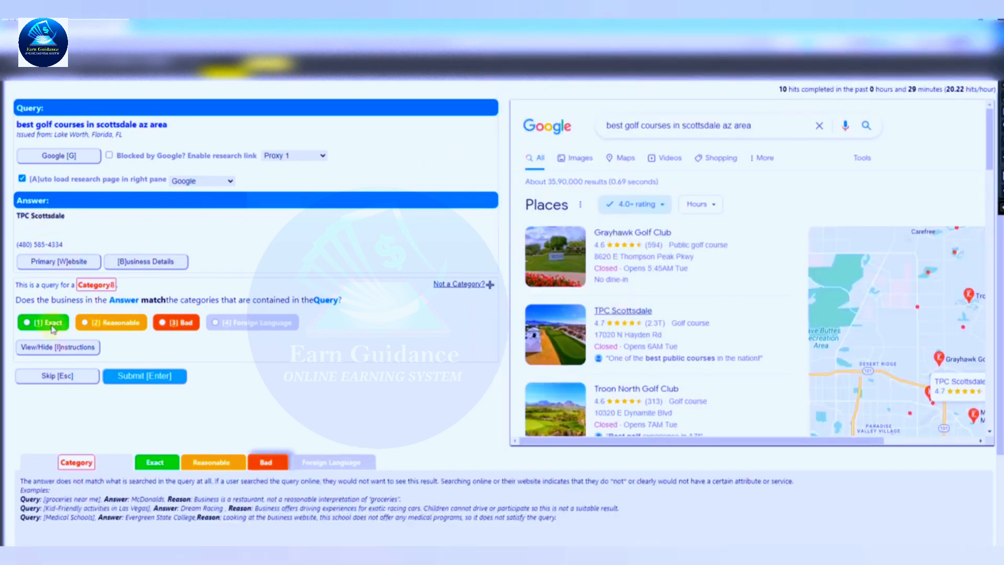
pyautogui.click(154, 379)
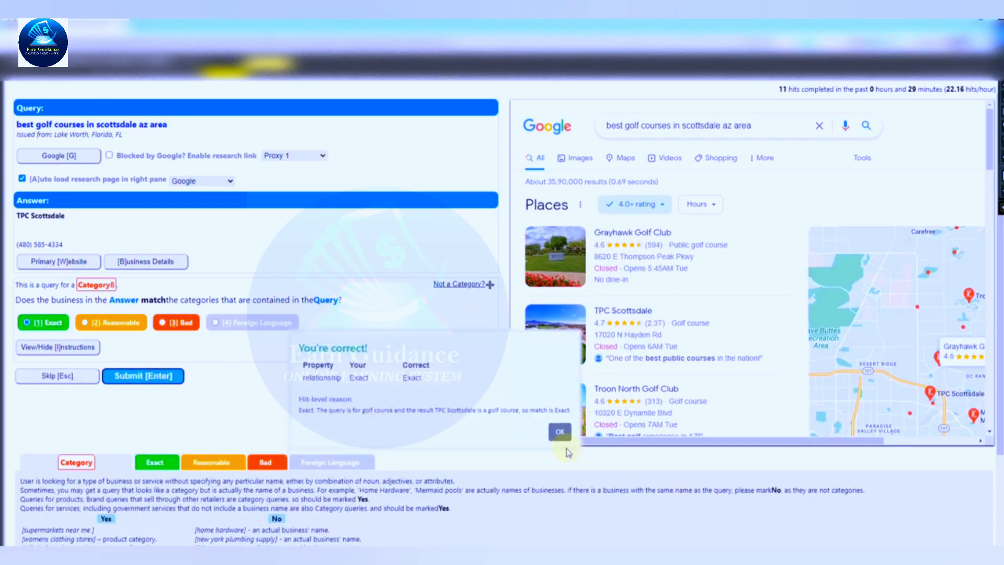
pyautogui.press('Return')
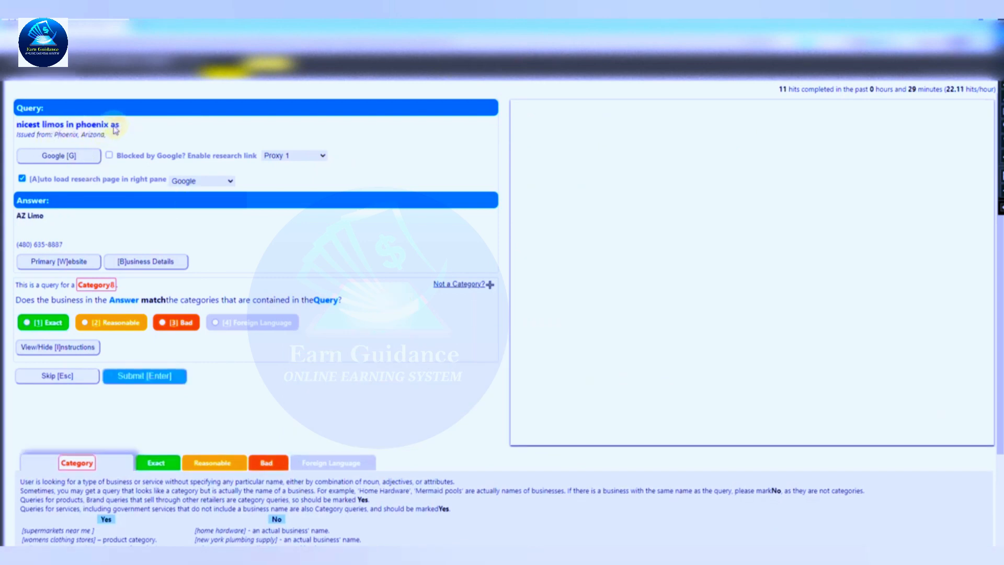
# Examine the query "nicest limos in phoenix as" by highlighting its words, and compare it with the answer AZ Limo.
pyautogui.moveTo(66, 127); pyautogui.dragTo(146, 132)
pyautogui.click(63, 127)
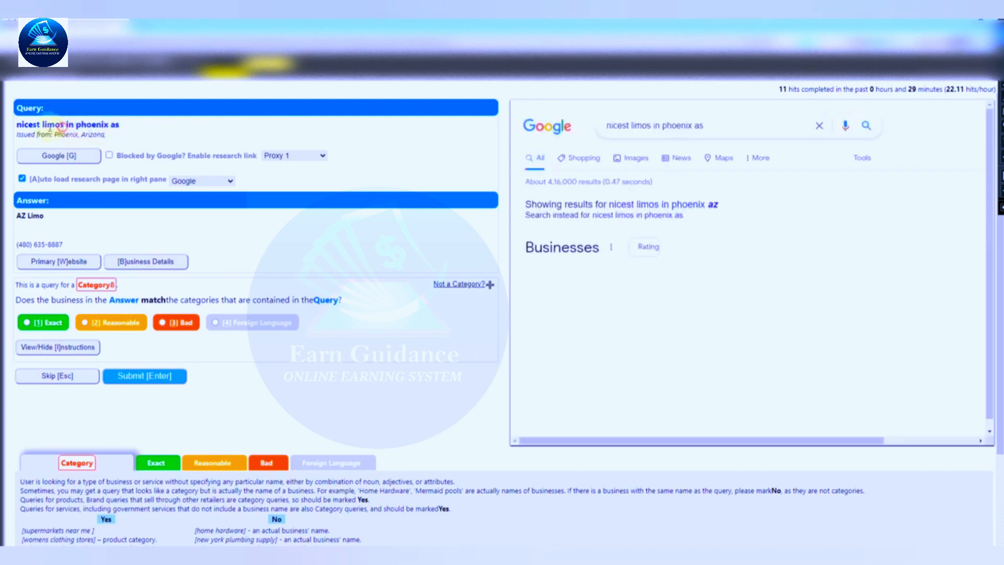
pyautogui.moveTo(64, 127); pyautogui.dragTo(12, 126)
pyautogui.click(42, 127)
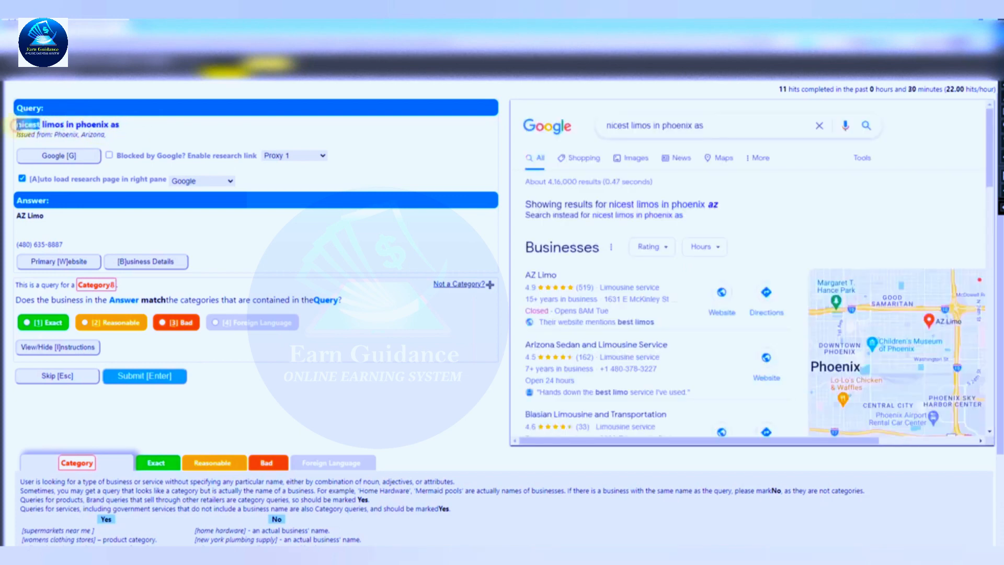
pyautogui.click(19, 126)
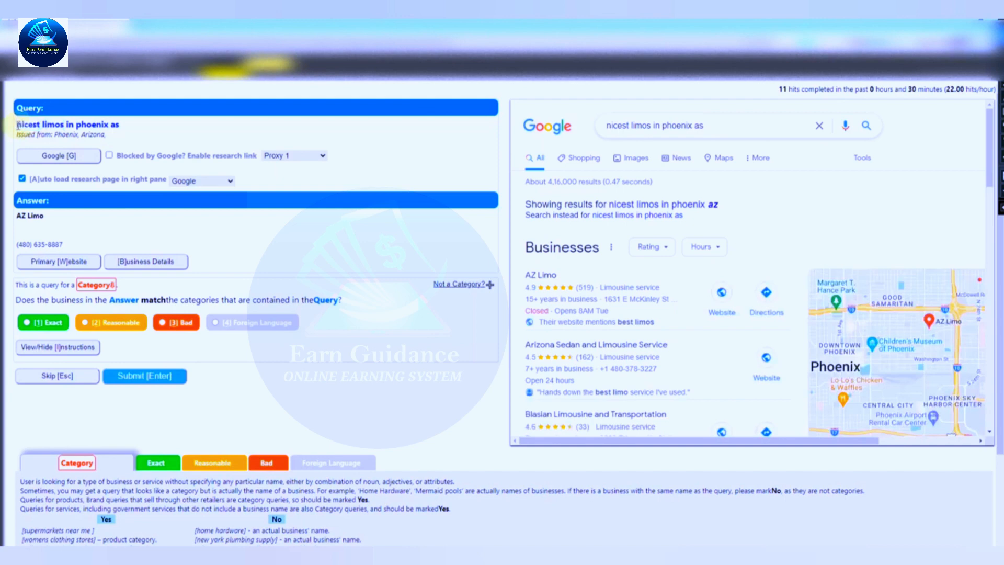
pyautogui.doubleClick(53, 124)
pyautogui.click(30, 218)
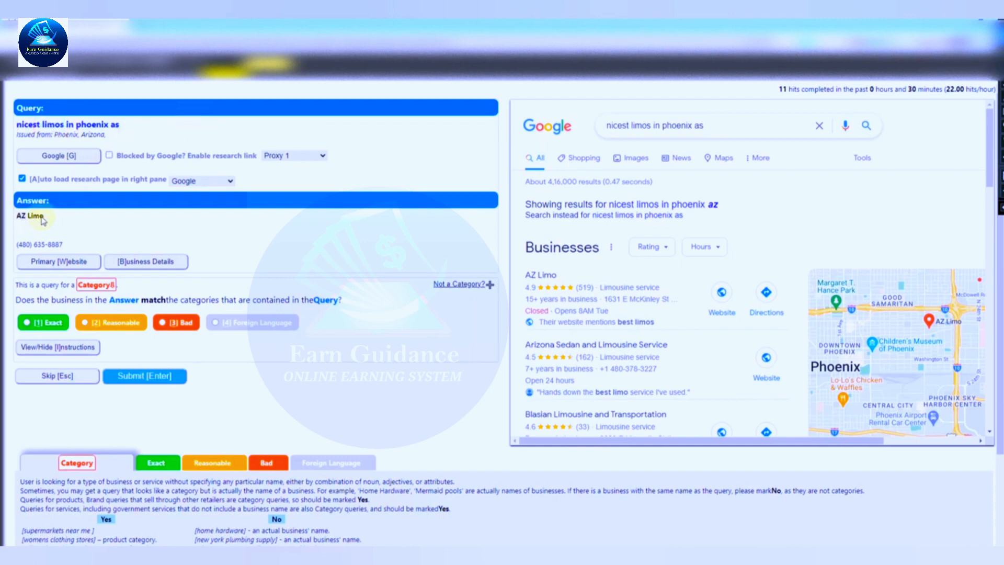
# Look through the Google web and image results for the limo query to check how AZ Limo relates to it.
pyautogui.scroll(-1, 630, 293)
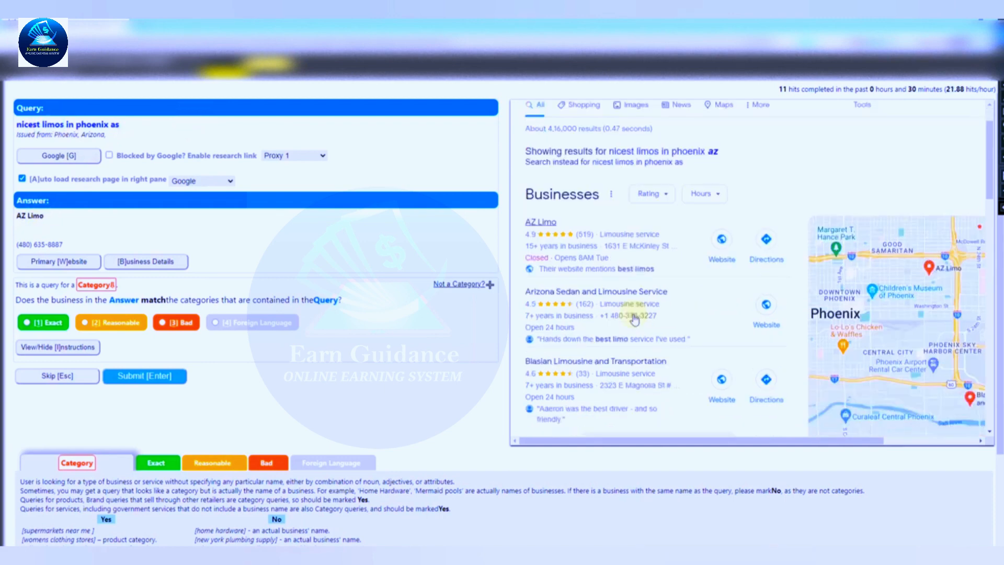
pyautogui.scroll(-3, 635, 319)
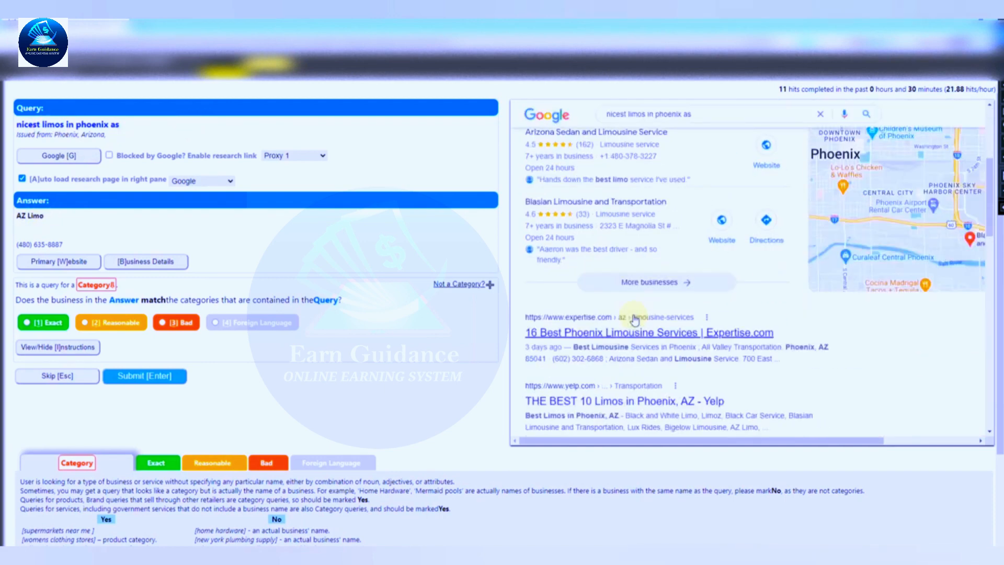
pyautogui.scroll(-1, 634, 321)
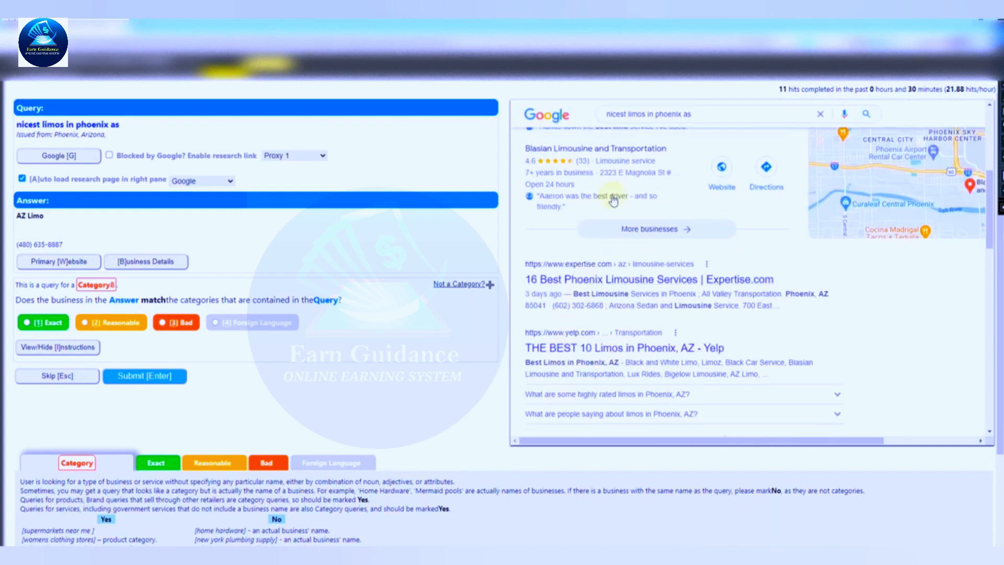
pyautogui.scroll(5, 613, 201)
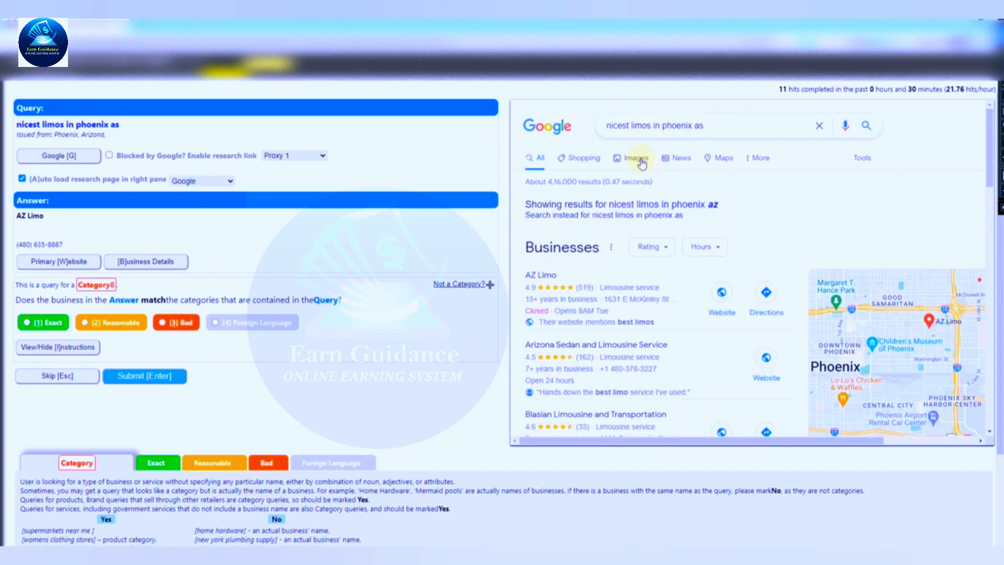
pyautogui.click(642, 163)
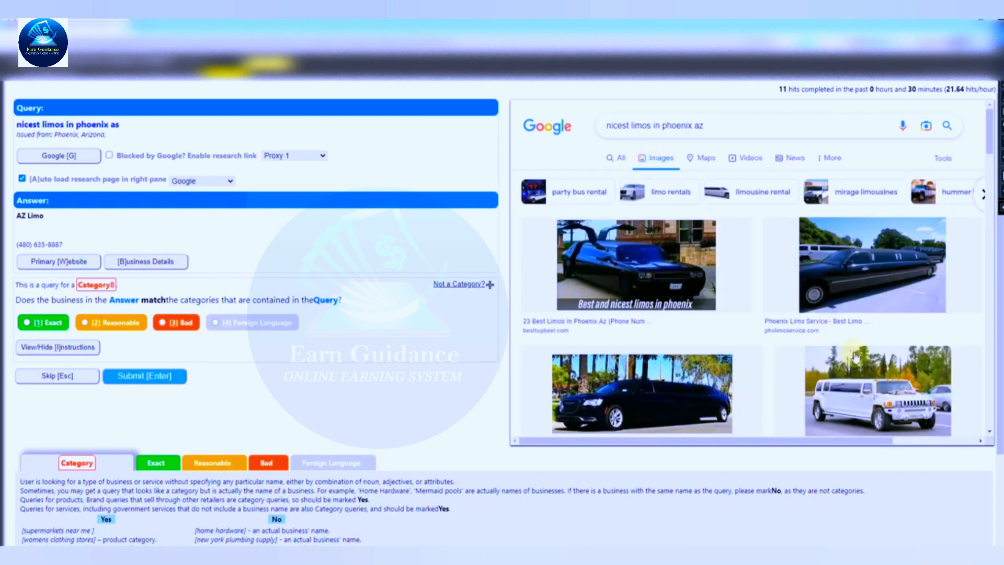
pyautogui.scroll(-1, 868, 392)
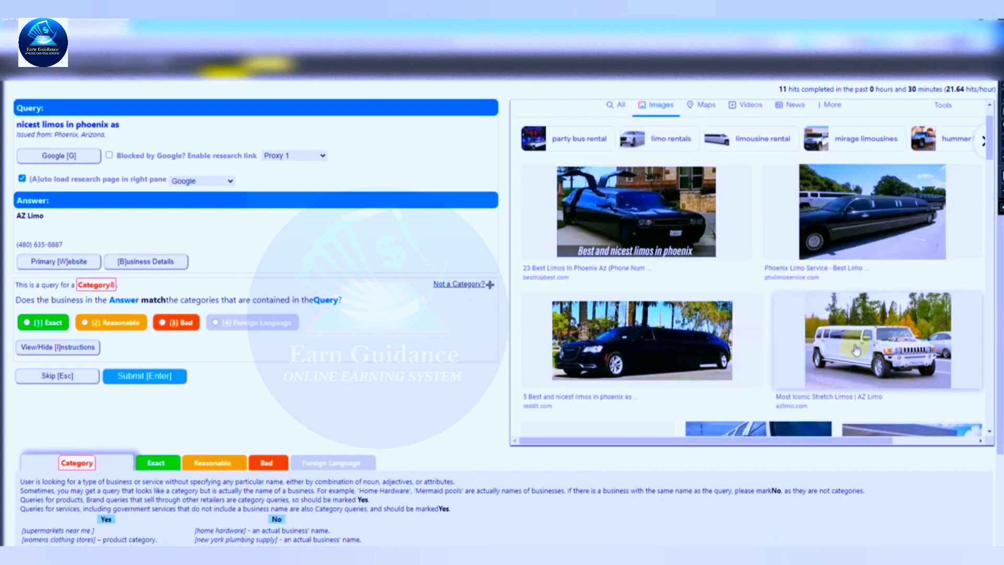
pyautogui.scroll(-3, 653, 356)
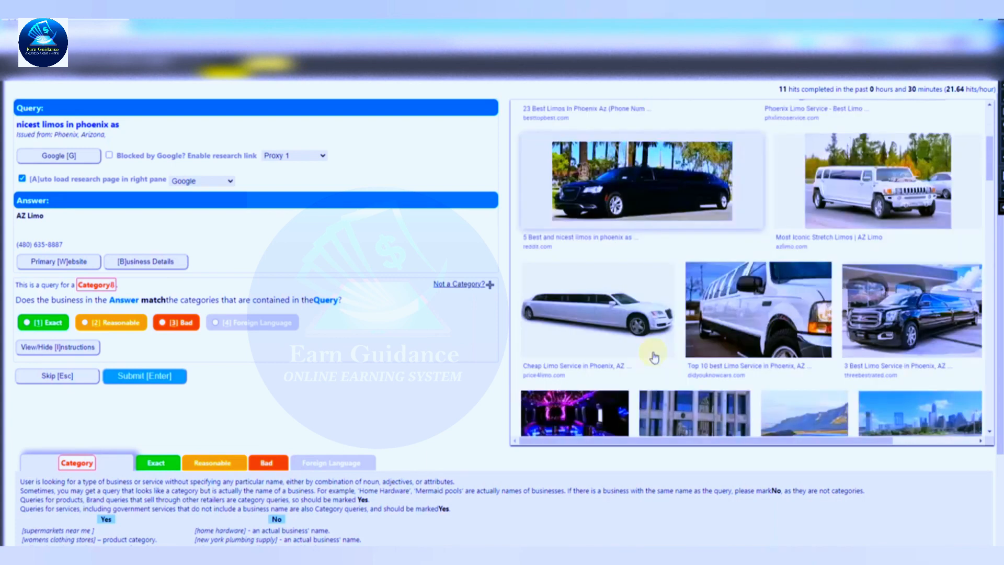
# Open AZ Limo's primary website and check its home page for the services it offers.
pyautogui.click(69, 262)
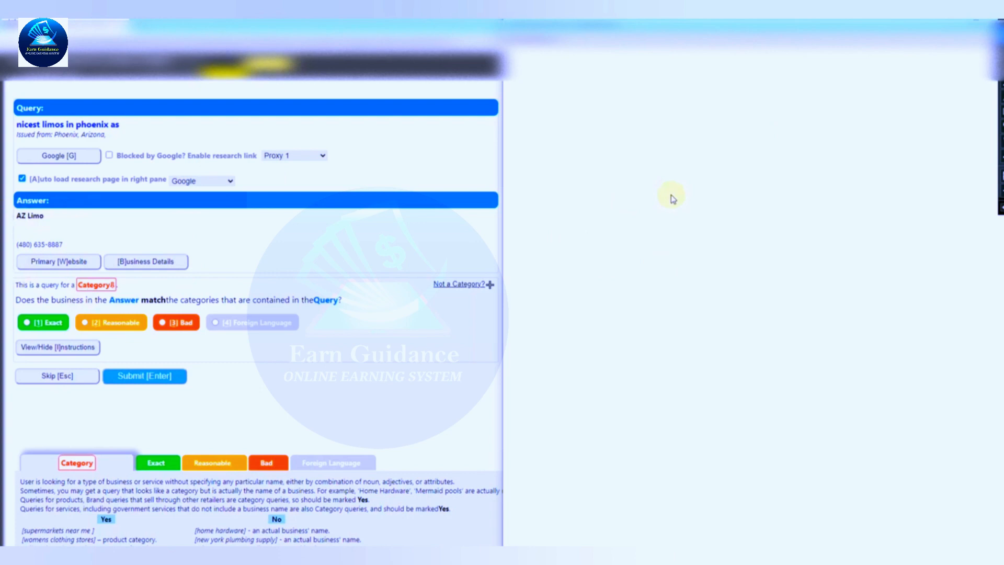
pyautogui.moveTo(115, 331)
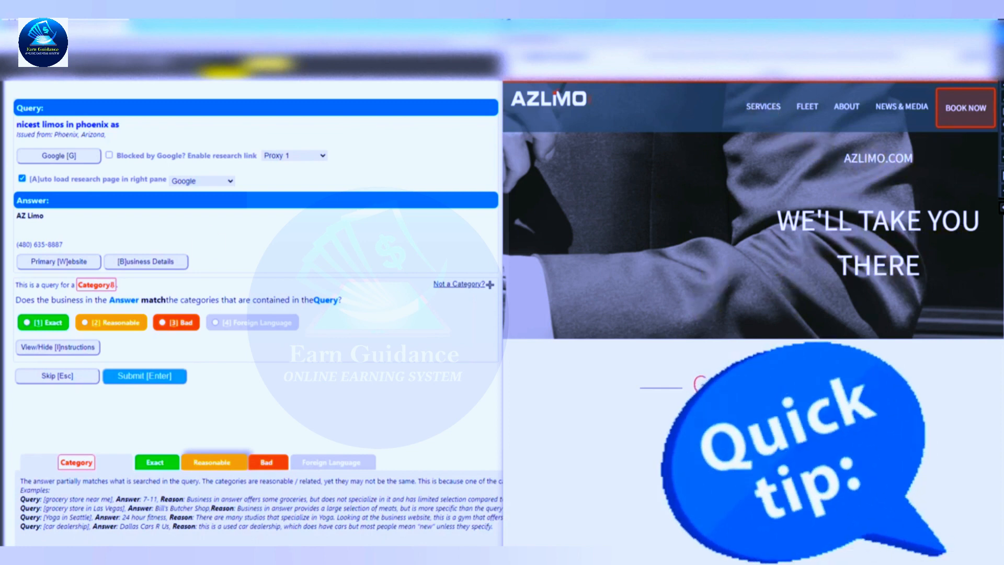
pyautogui.scroll(-2, 646, 369)
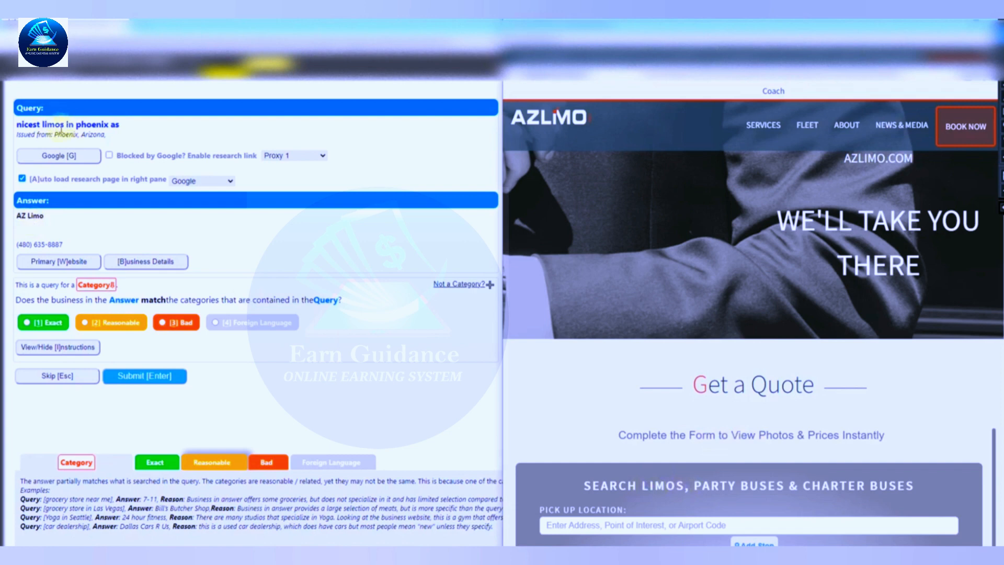
# Rate AZ Limo as Exact for the query "nicest limos in phoenix as", submit the judgment and dismiss the feedback.
pyautogui.click(27, 322)
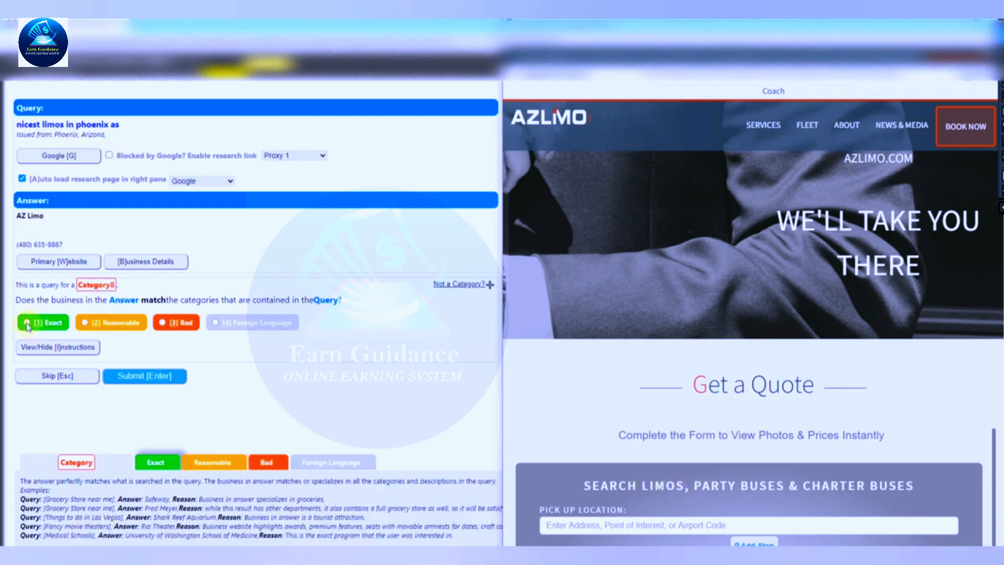
pyautogui.click(139, 376)
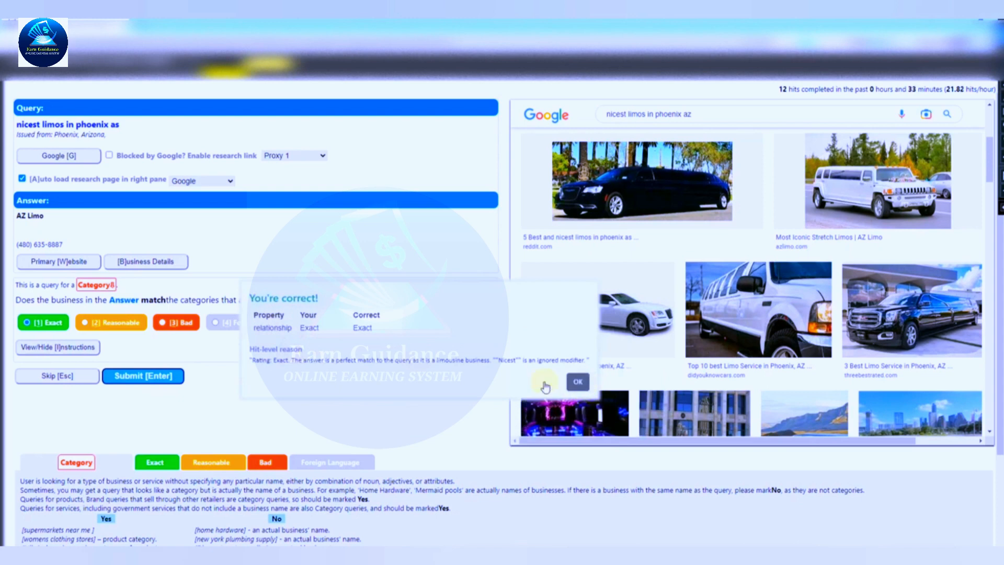
pyautogui.press('Return')
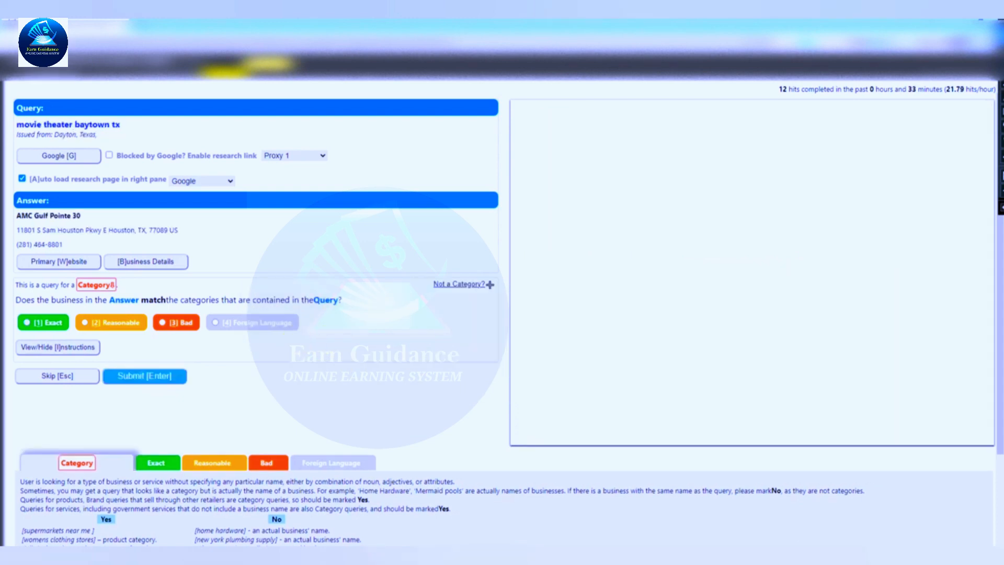
# Compare the query "movie theater baytown tx" with the answer AMC Gulf Pointe 30, checking the Google results and the business's primary website.
pyautogui.moveTo(17, 126); pyautogui.dragTo(117, 127)
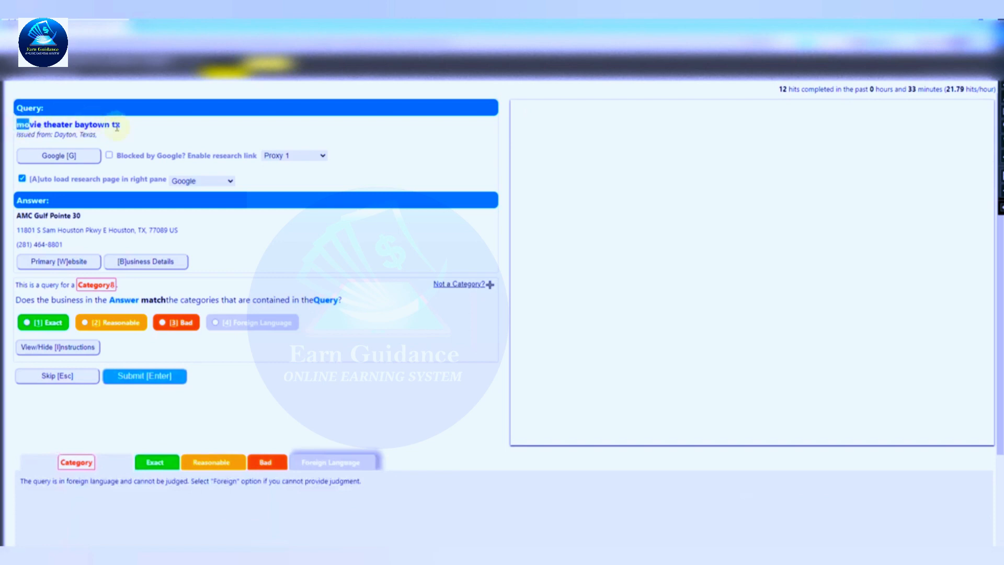
pyautogui.click(120, 127)
pyautogui.moveTo(76, 126); pyautogui.dragTo(17, 127)
pyautogui.click(80, 128)
pyautogui.click(165, 116)
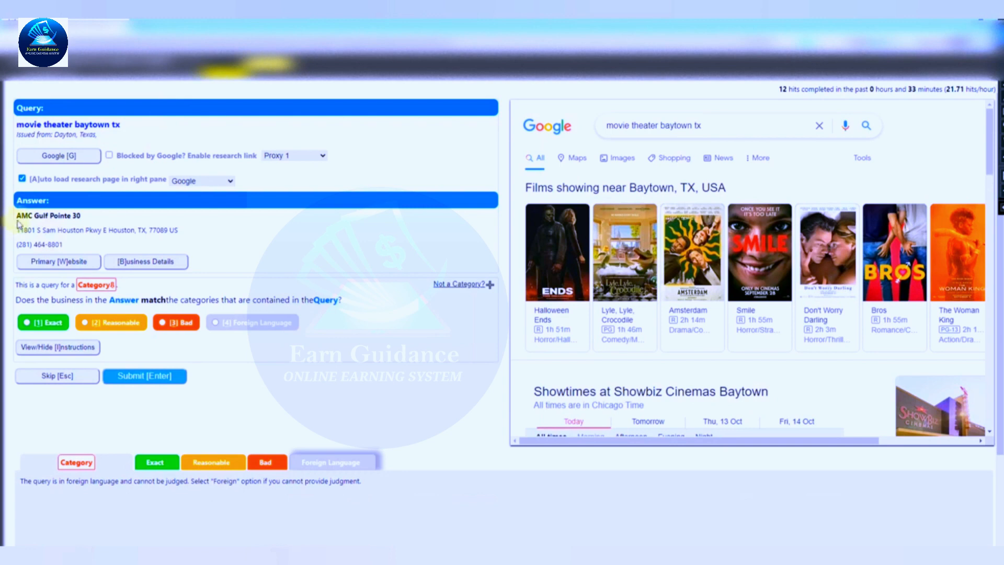
pyautogui.moveTo(18, 221); pyautogui.dragTo(81, 222)
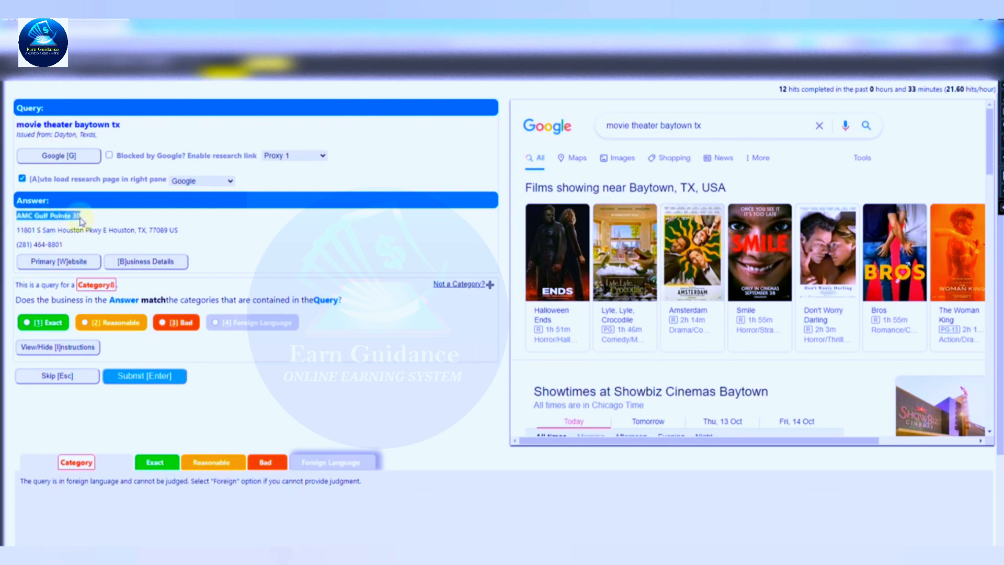
pyautogui.click(34, 220)
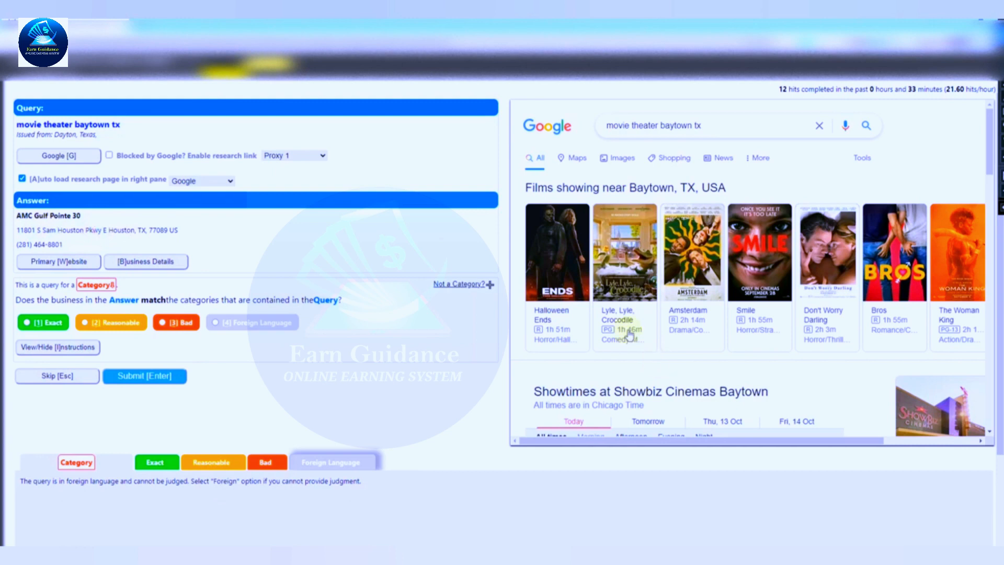
pyautogui.scroll(-5, 630, 335)
pyautogui.click(47, 265)
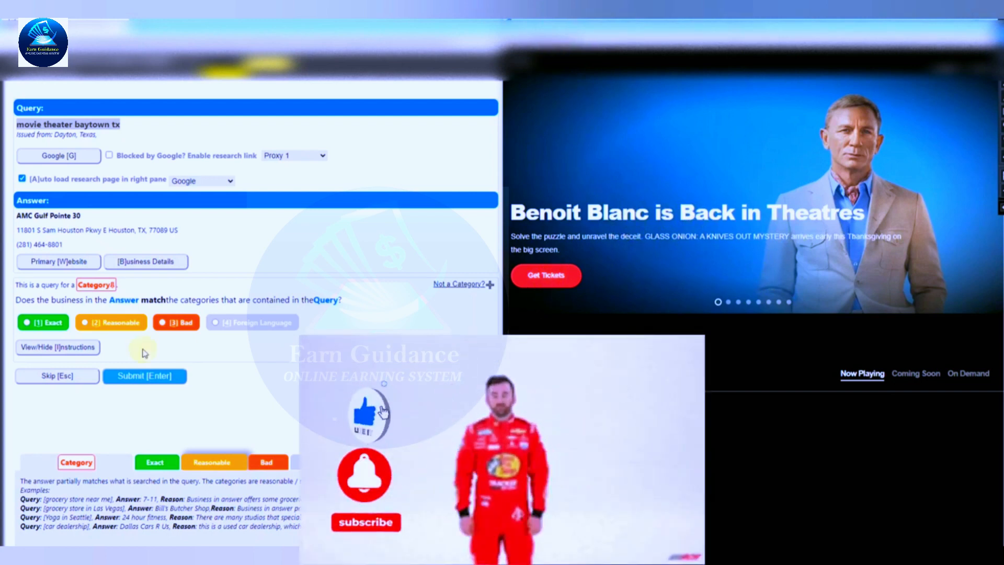
# Rate AMC Gulf Pointe 30 as Exact for the movie theater query, submit the judgment and dismiss the feedback.
pyautogui.click(43, 322)
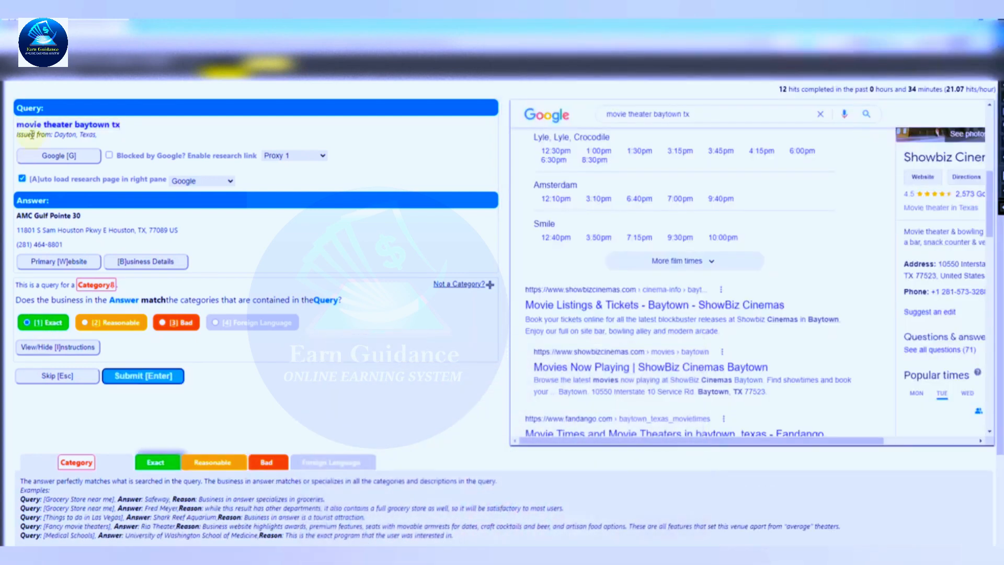
pyautogui.click(156, 376)
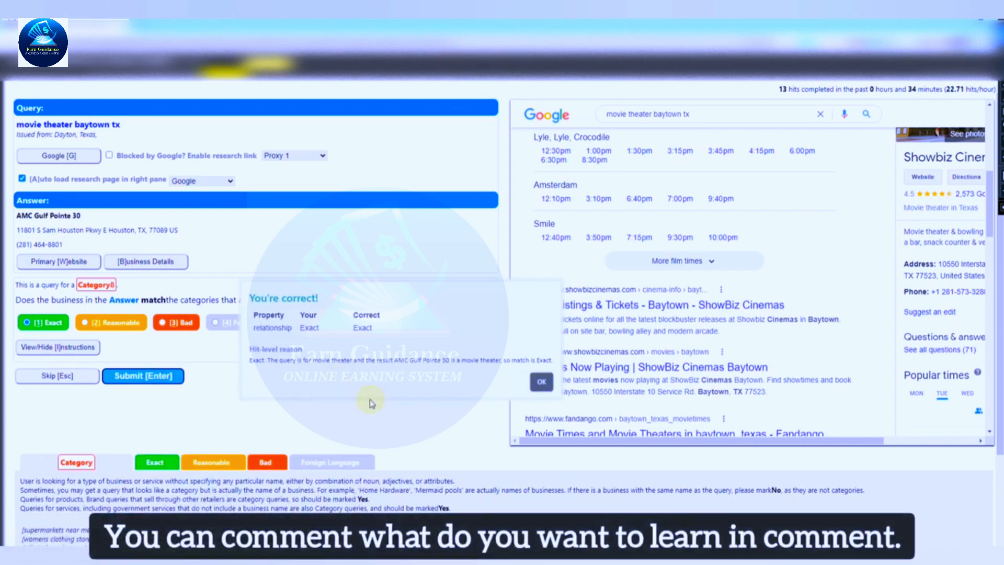
pyautogui.press('Return')
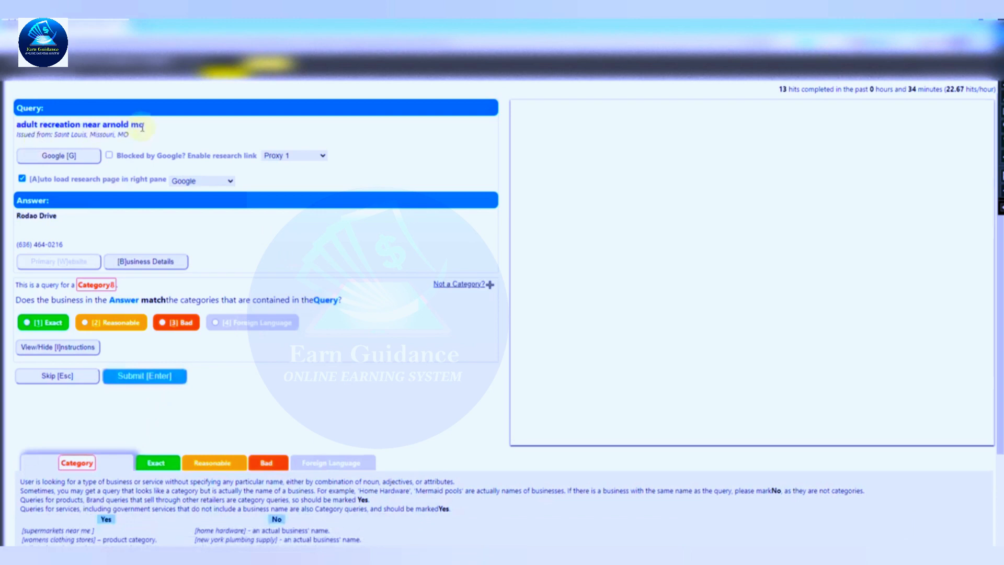
# Examine the query "adult recreation near arnold mo" by highlighting its location and category words, and compare it with the answer Rodao Drive.
pyautogui.moveTo(143, 126); pyautogui.dragTo(103, 128)
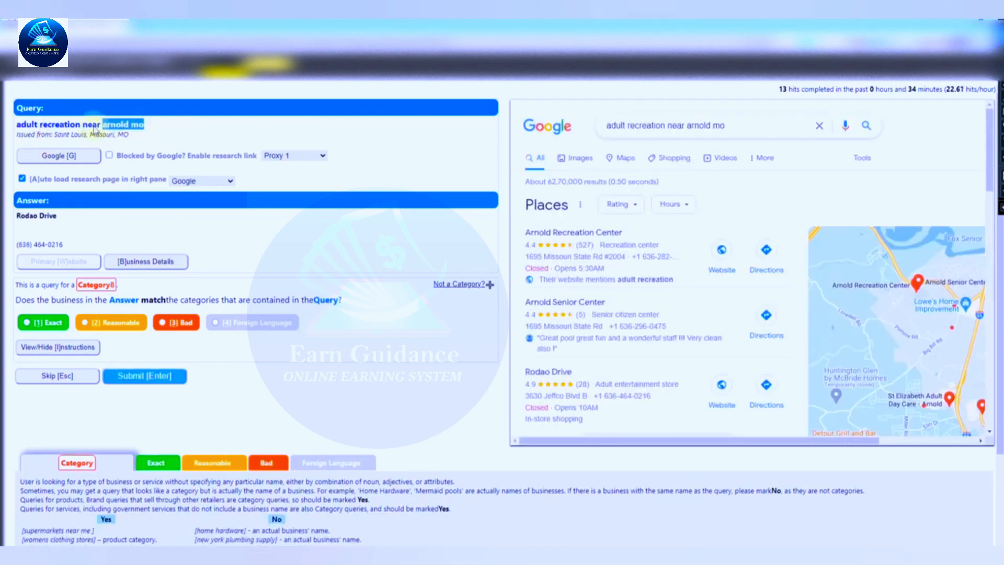
pyautogui.click(80, 126)
pyautogui.moveTo(16, 126); pyautogui.dragTo(81, 126)
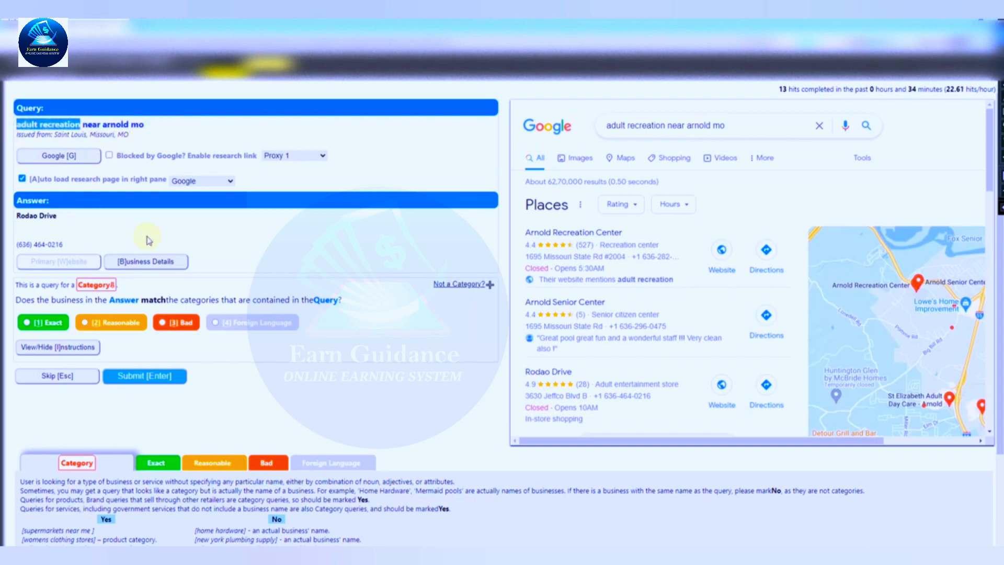
pyautogui.click(40, 226)
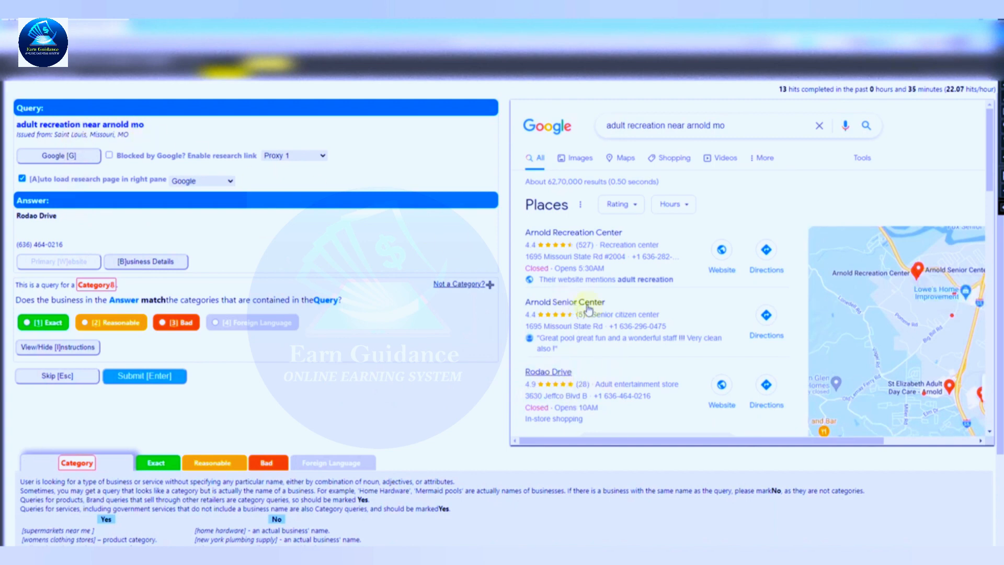
# Look through the Google results for the adult recreation query and check the business details of Rodao Drive.
pyautogui.scroll(-3, 651, 313)
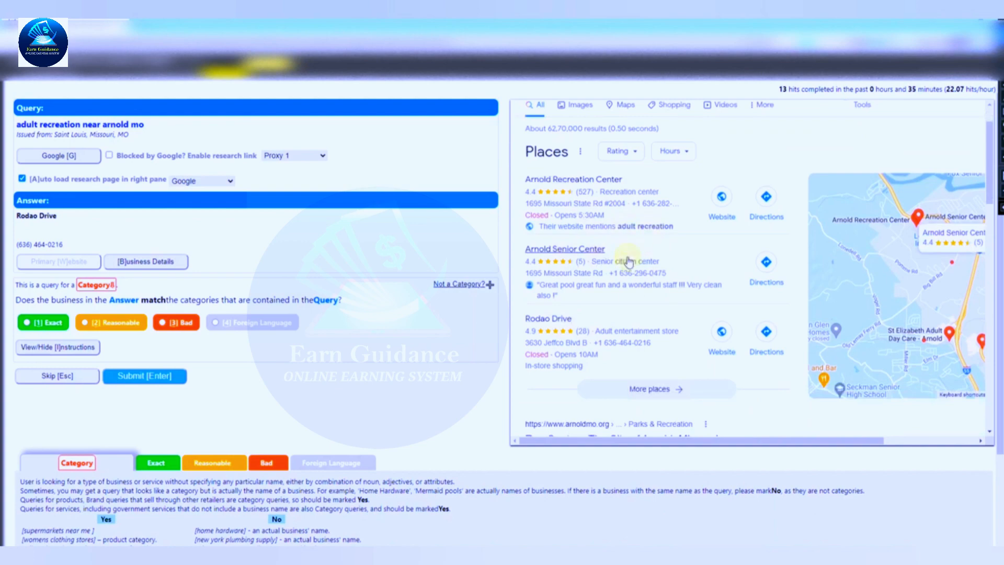
pyautogui.scroll(-4, 641, 280)
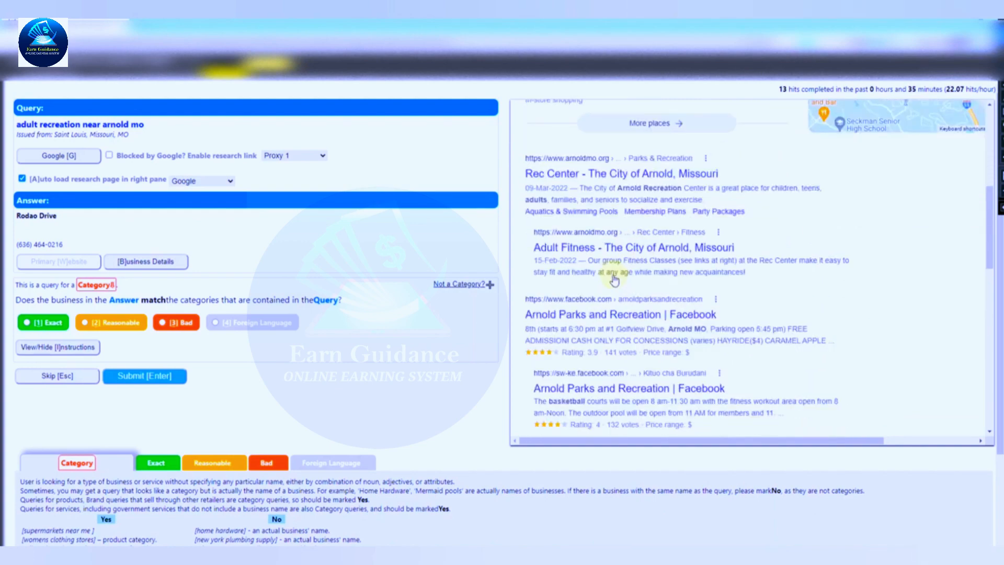
pyautogui.scroll(5, 612, 272)
pyautogui.scroll(1, 609, 329)
pyautogui.scroll(-2, 631, 331)
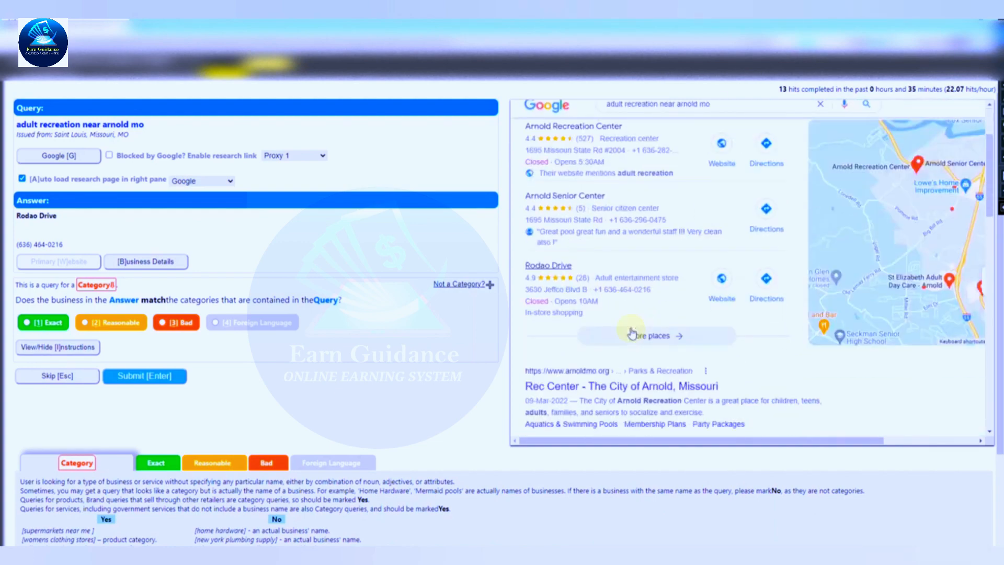
pyautogui.scroll(1, 626, 332)
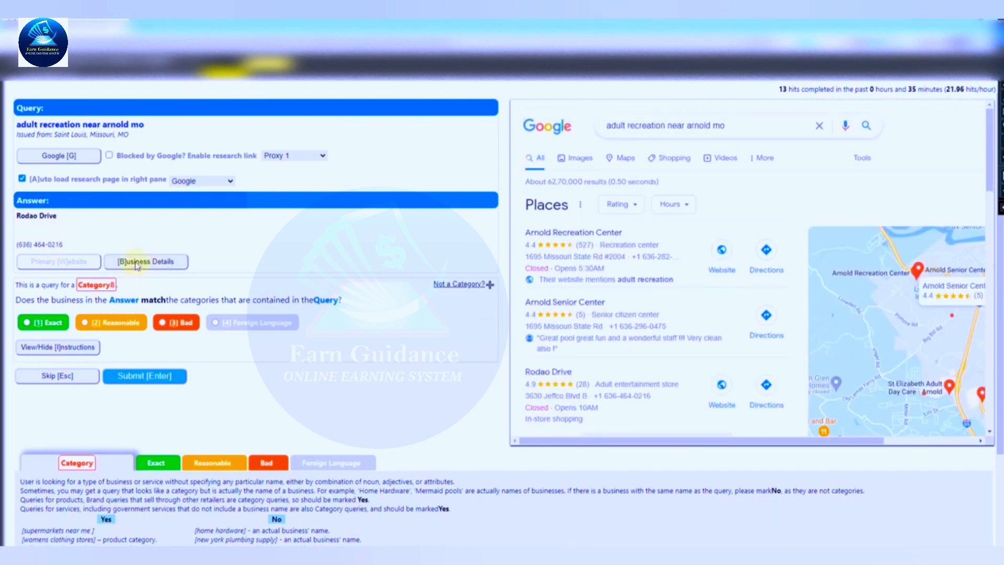
pyautogui.click(137, 263)
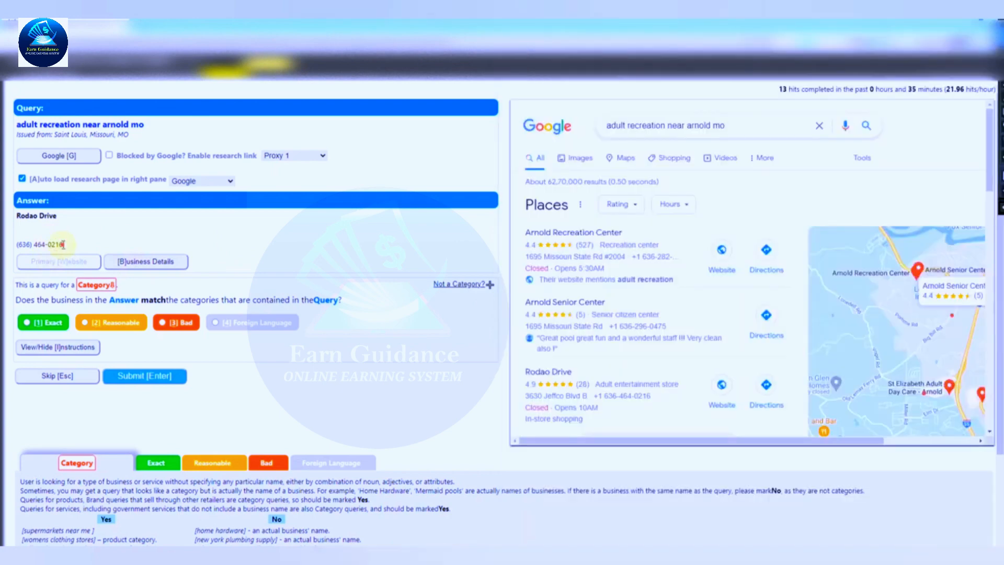
pyautogui.moveTo(62, 246); pyautogui.dragTo(37, 220)
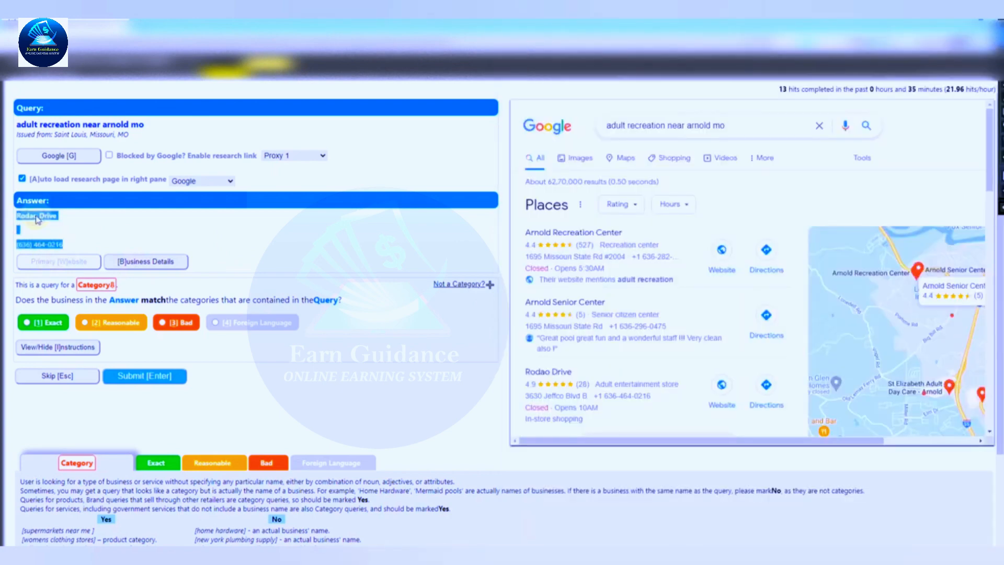
pyautogui.rightClick(36, 219)
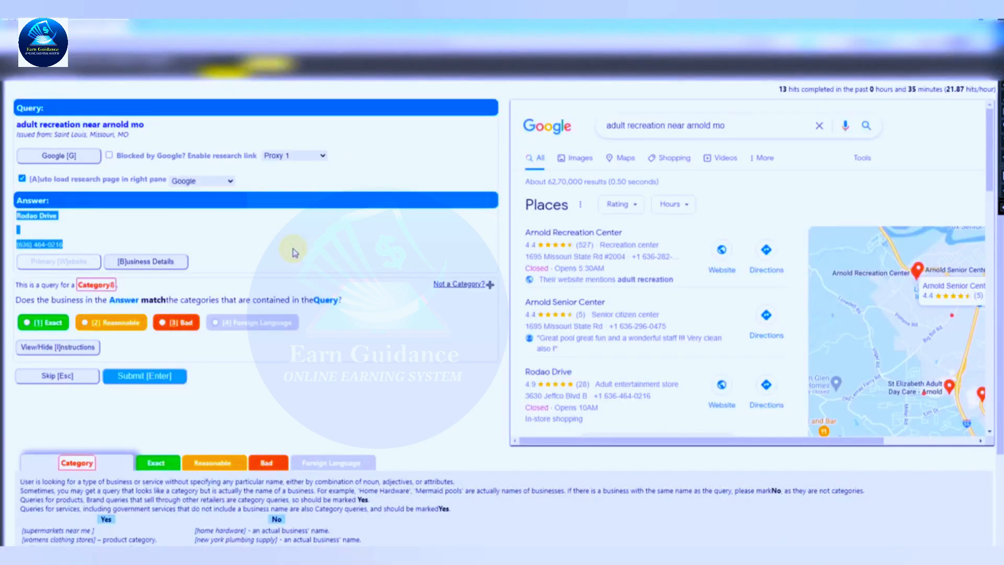
# Rate Rodao Drive as Bad for the adult recreation query, submit the judgment and dismiss the feedback.
pyautogui.press('3')
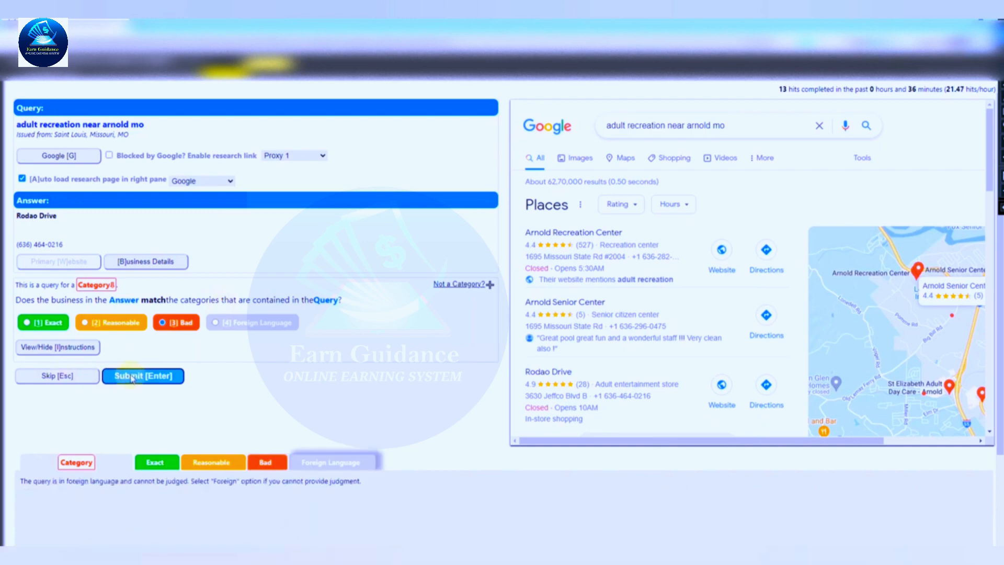
pyautogui.press('Return')
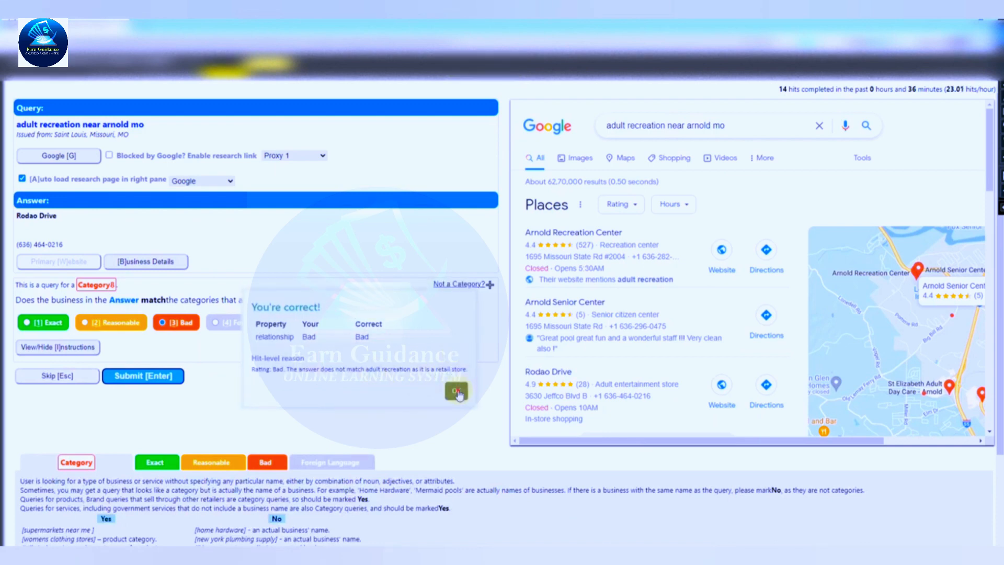
pyautogui.click(458, 393)
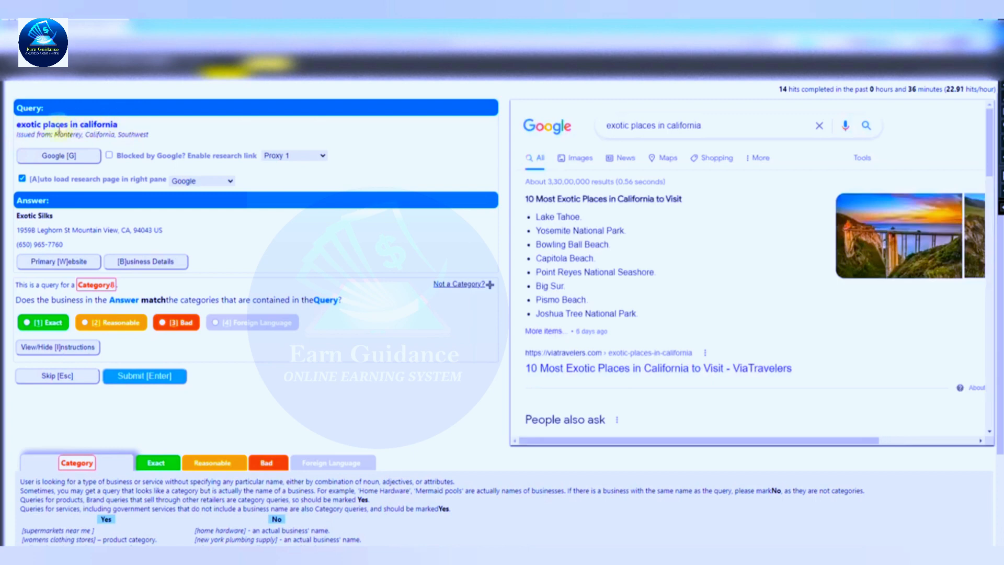
# Highlight "exotic places" in the query "exotic places in california" and check what Exotic Silks offers on its primary website.
pyautogui.moveTo(67, 124); pyautogui.dragTo(17, 124)
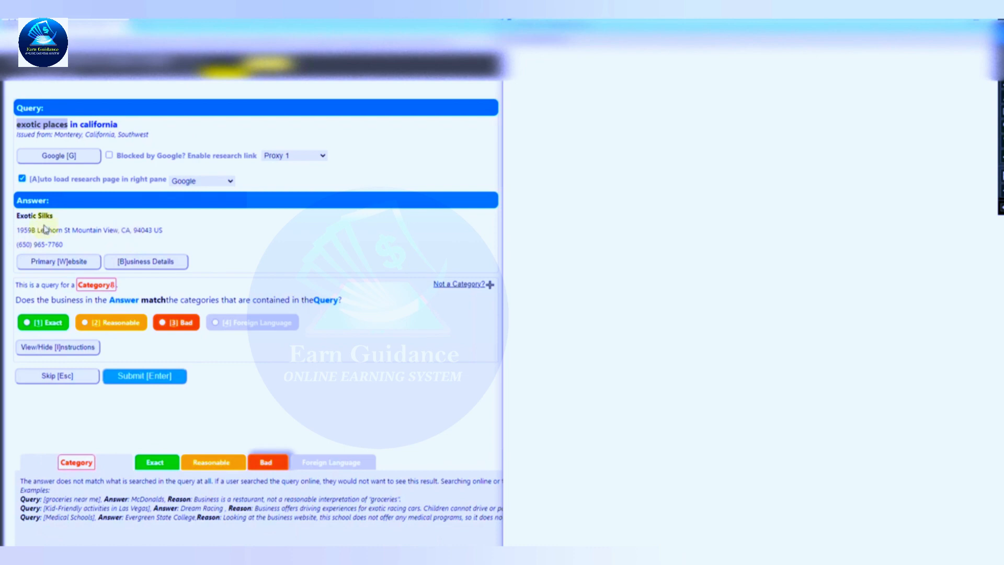
pyautogui.click(58, 261)
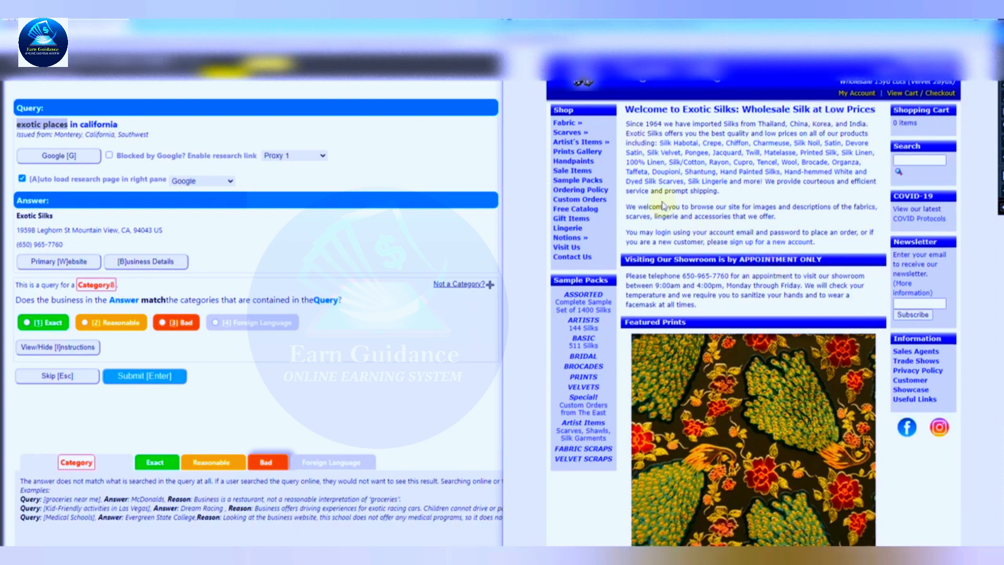
pyautogui.scroll(-2, 667, 85)
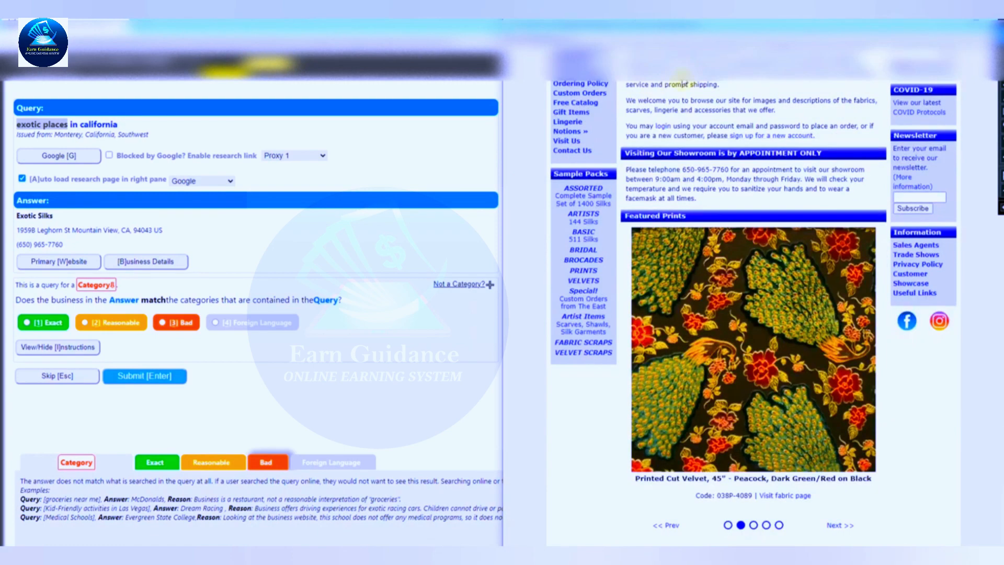
pyautogui.scroll(2, 679, 76)
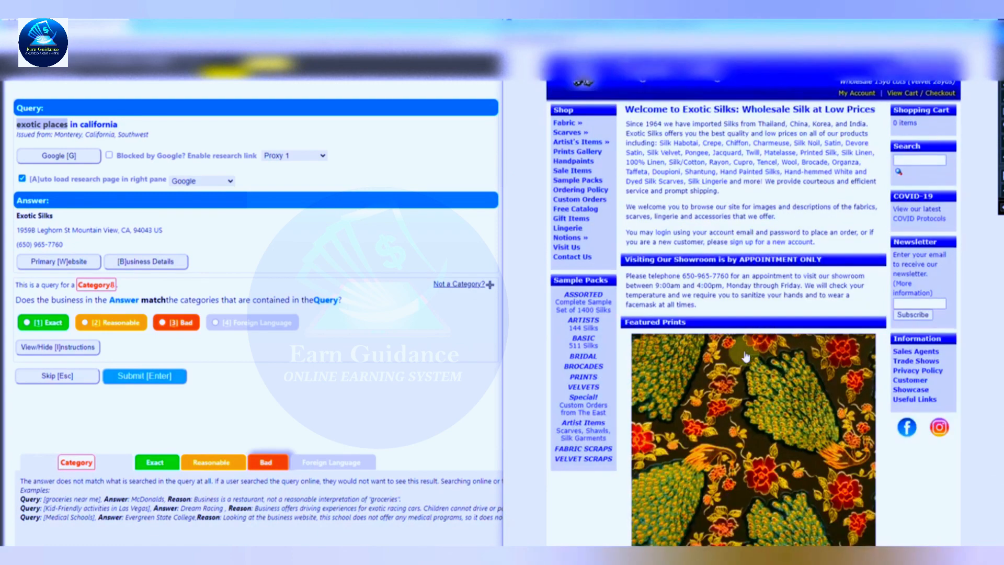
pyautogui.scroll(-3, 745, 356)
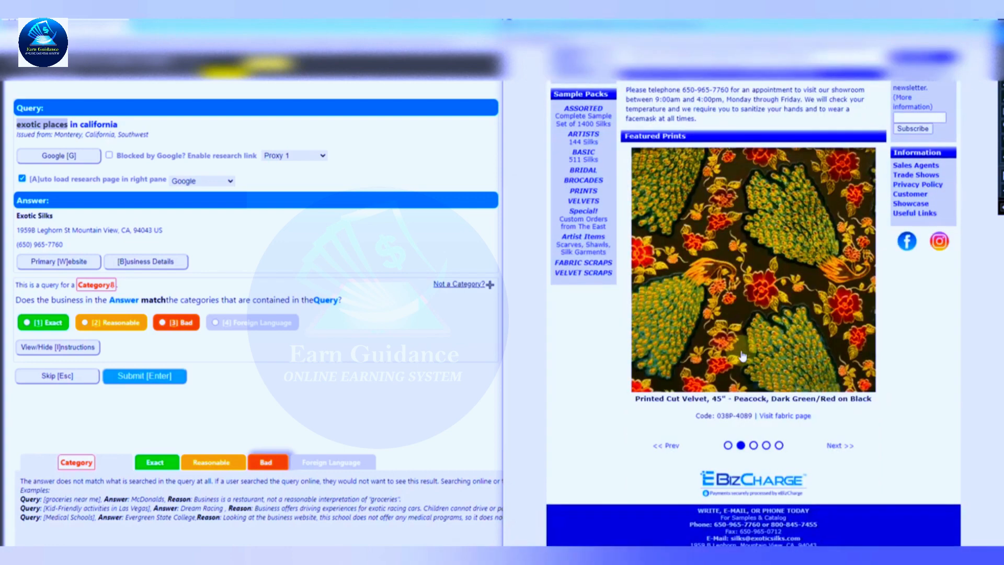
pyautogui.scroll(3, 742, 356)
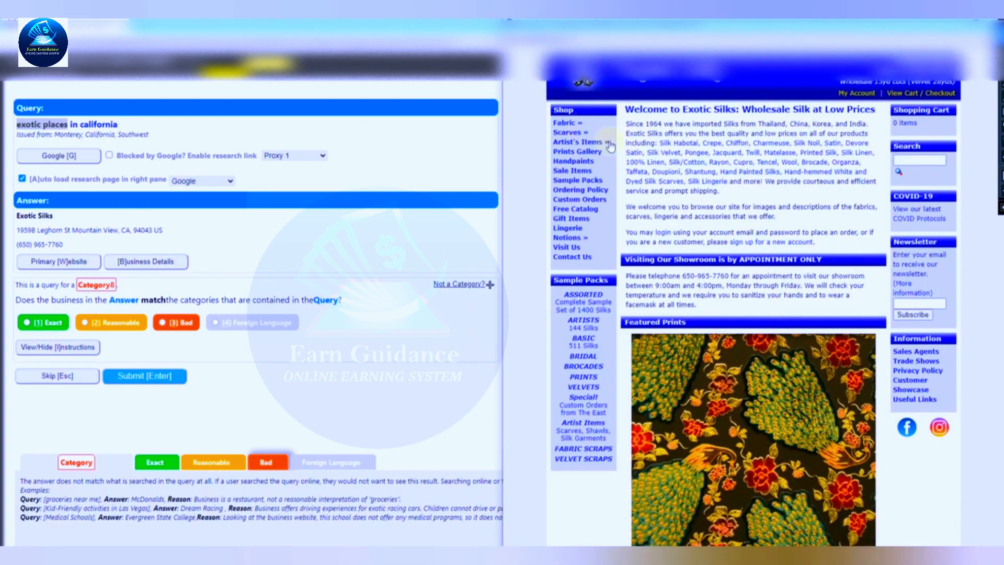
# Rate Exotic Silks as Bad for the query "exotic places in california", submit the judgment and dismiss the feedback.
pyautogui.click(163, 323)
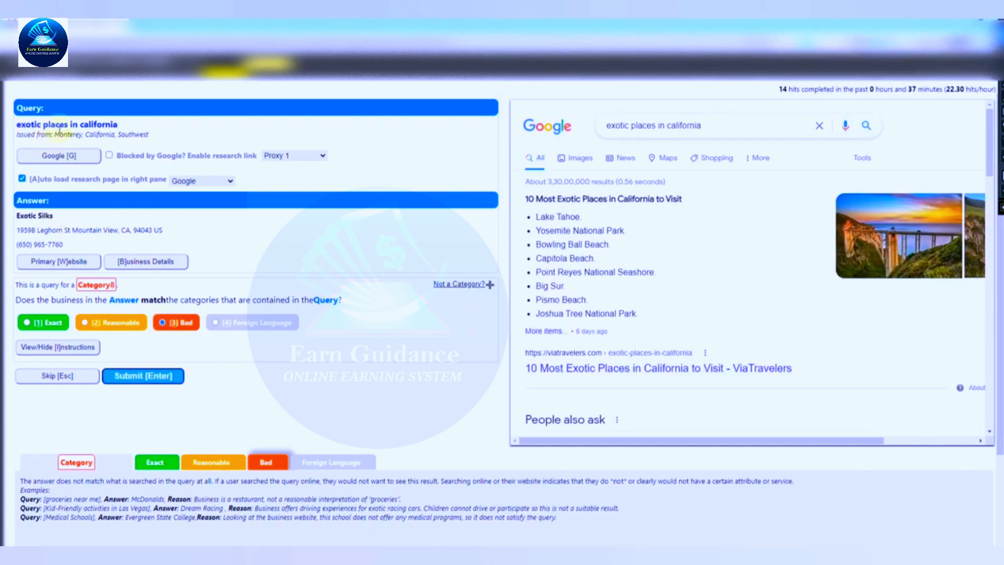
pyautogui.click(62, 220)
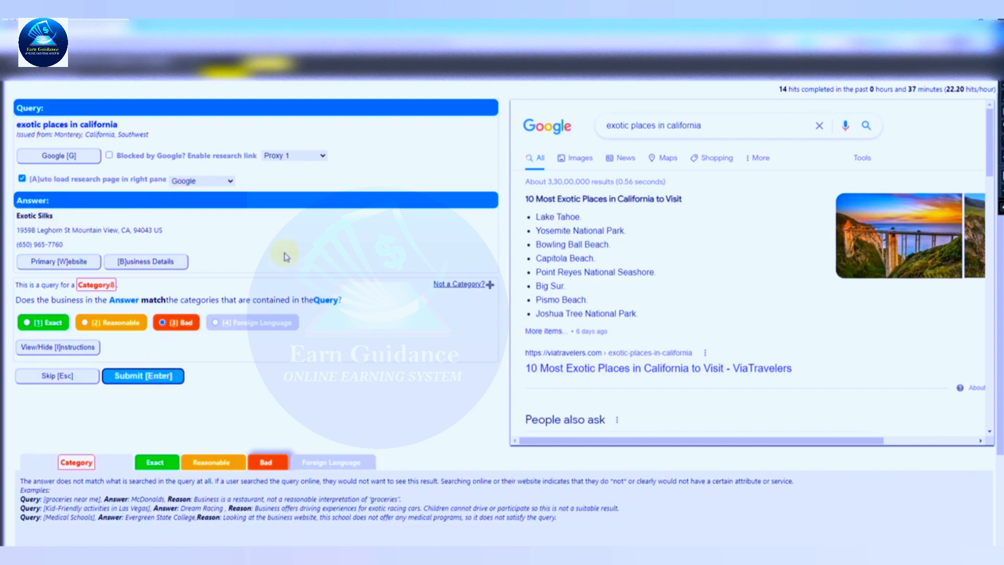
pyautogui.press('Return')
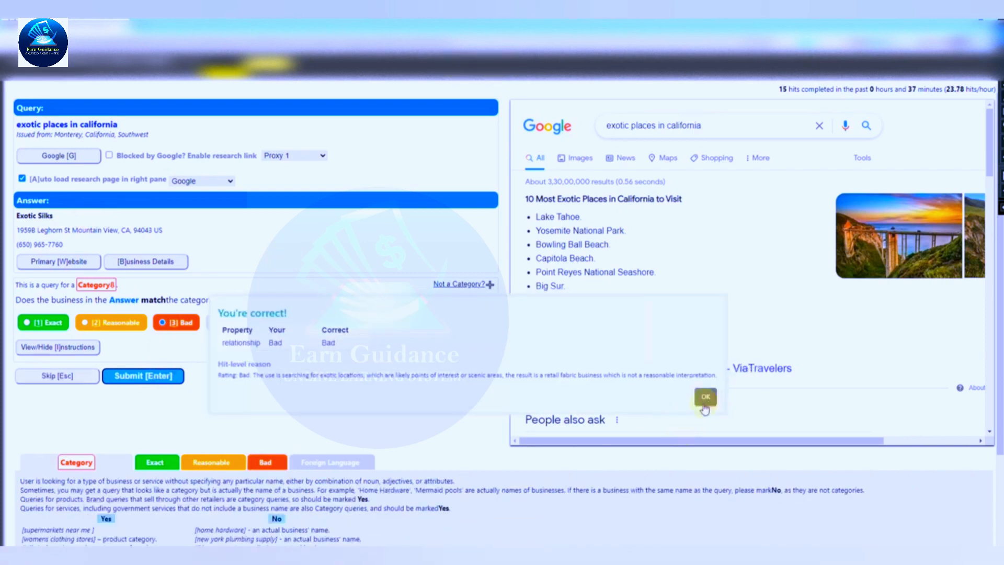
pyautogui.press('Return')
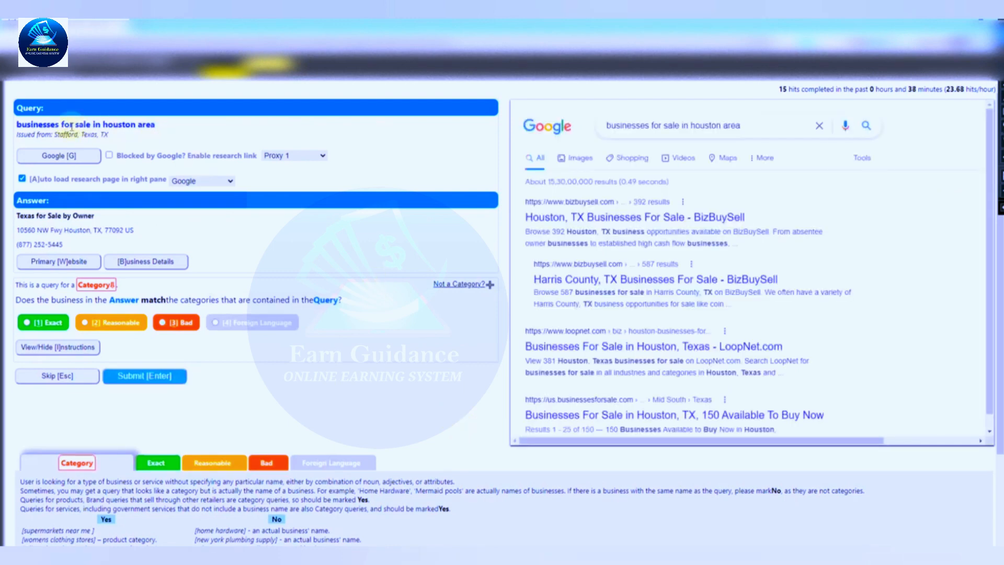
# Highlight "businesses for sale" in the query "businesses for sale in houston area" and check what Texas for Sale by Owner offers on its primary website.
pyautogui.moveTo(90, 125); pyautogui.dragTo(17, 124)
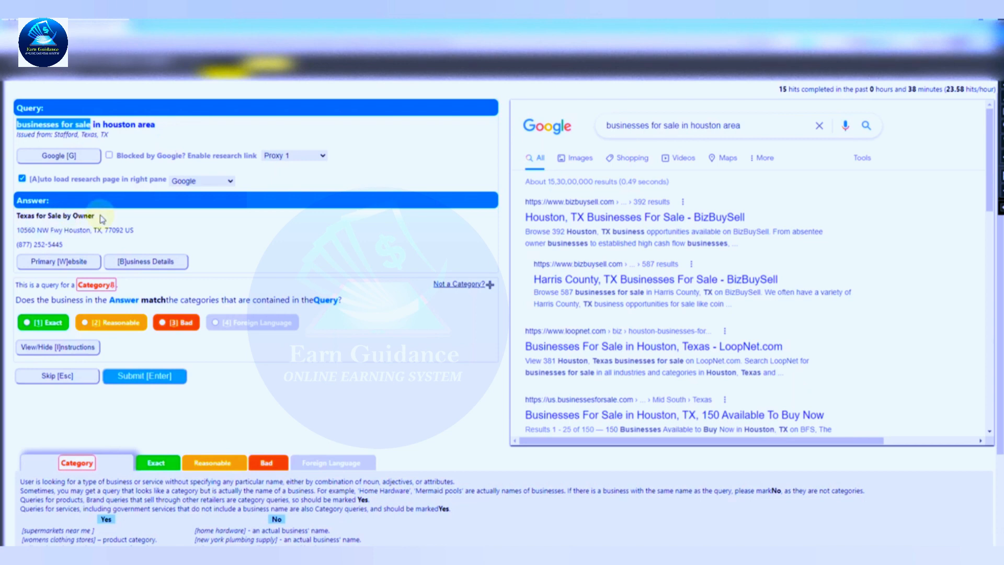
pyautogui.click(68, 264)
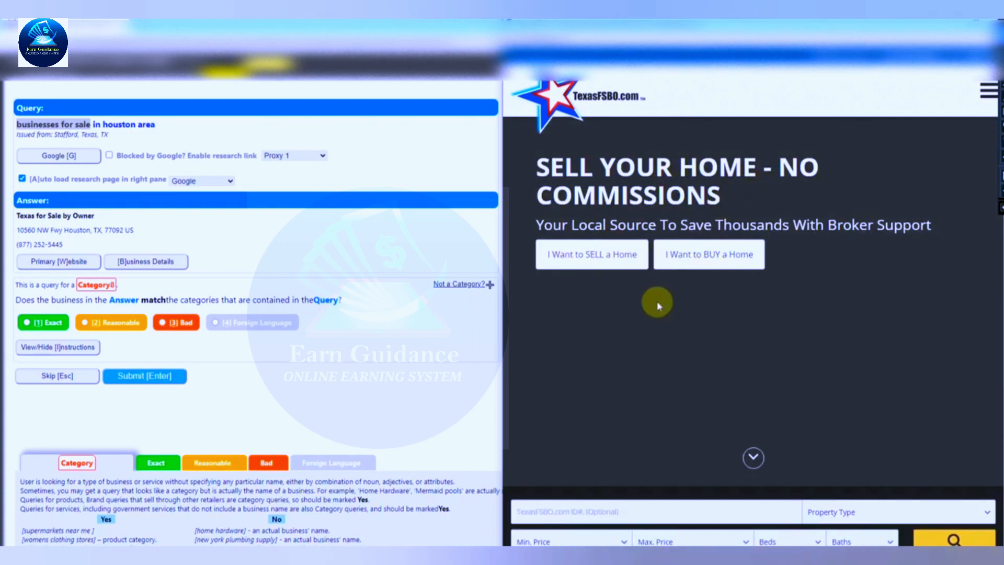
pyautogui.scroll(-4, 658, 305)
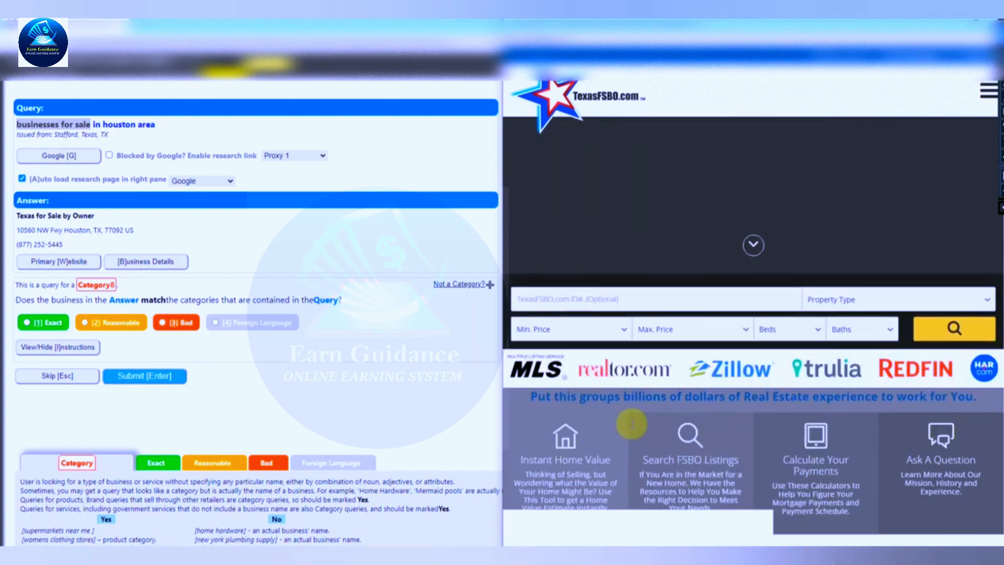
pyautogui.scroll(-1, 632, 422)
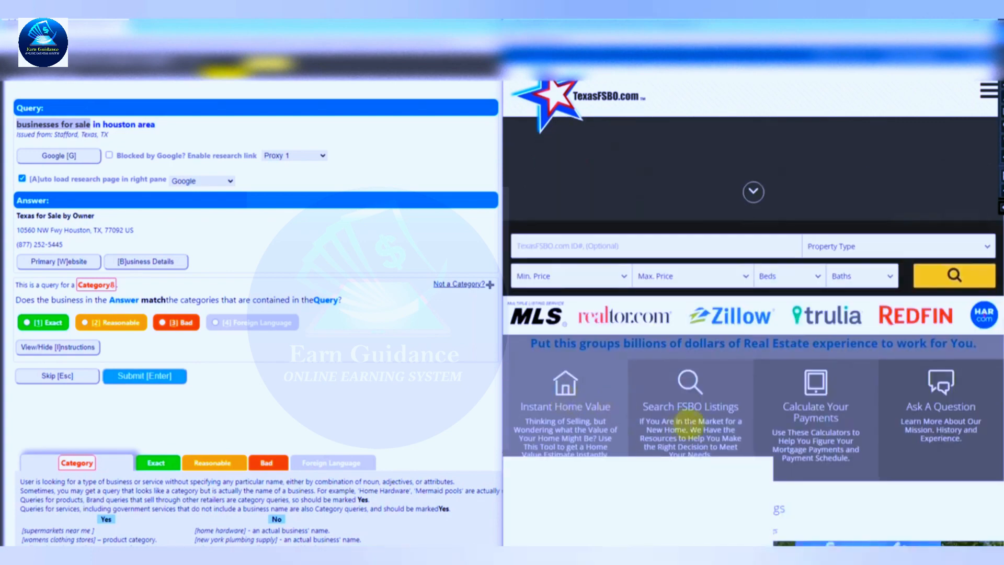
pyautogui.scroll(-1, 813, 426)
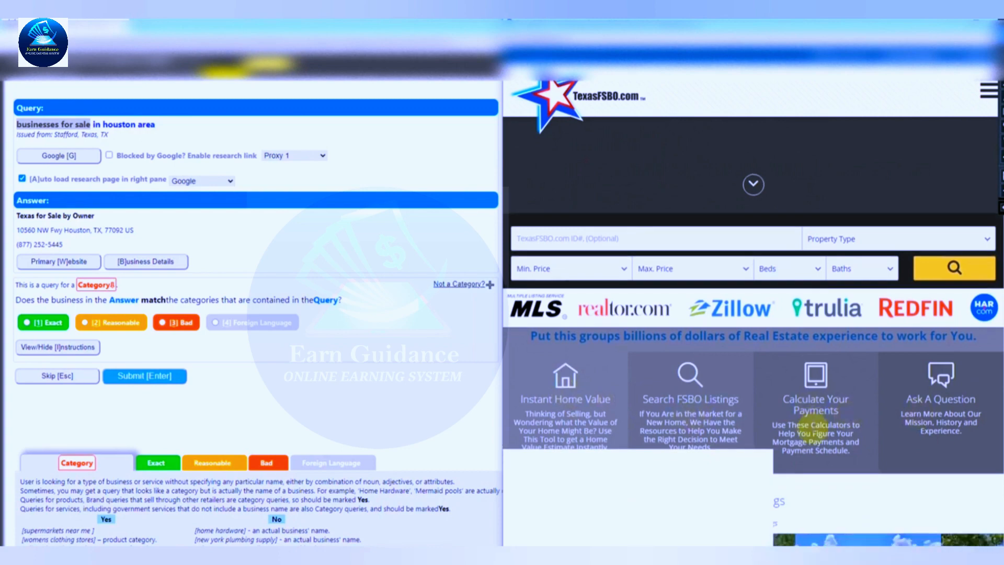
pyautogui.scroll(-8, 706, 443)
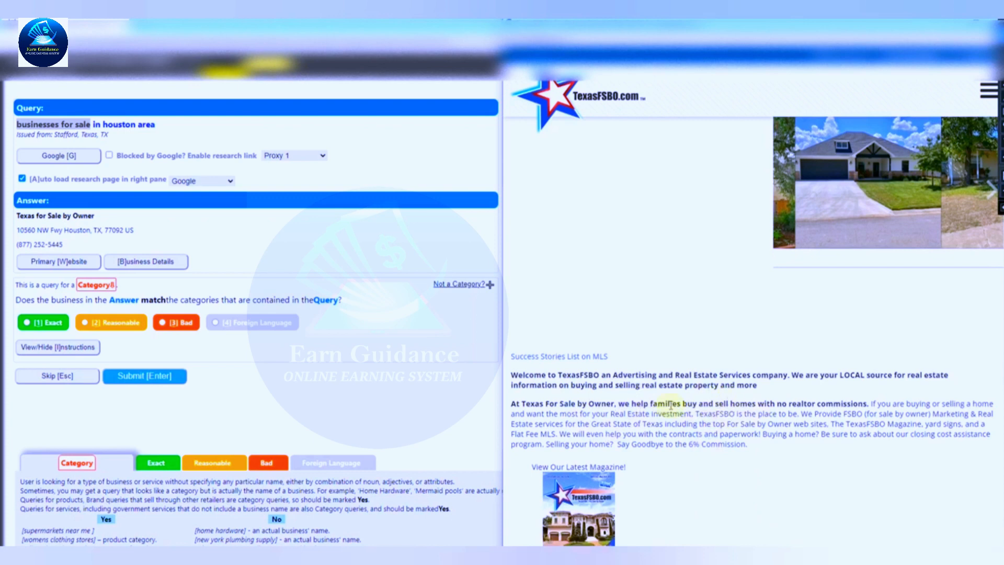
pyautogui.click(387, 373)
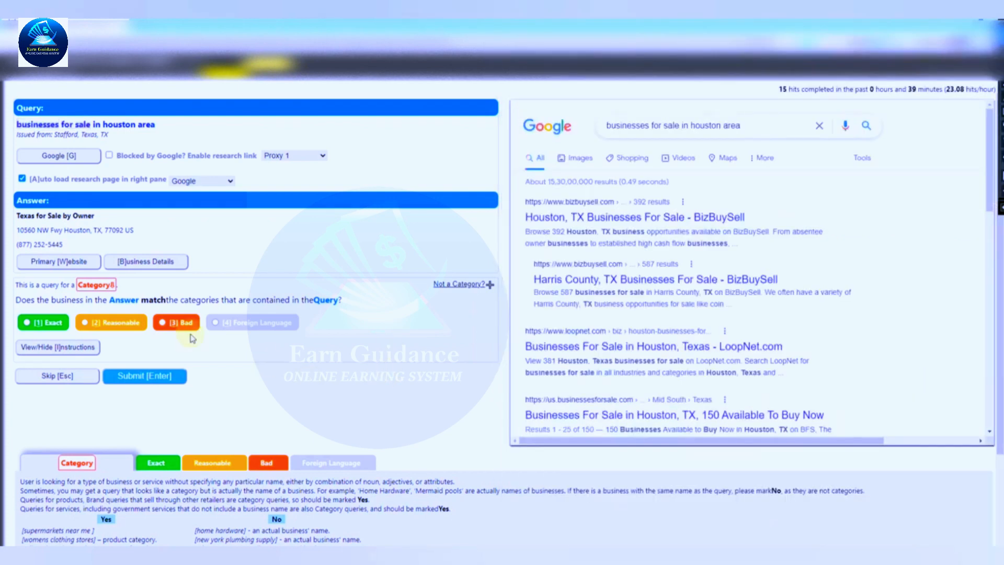
# Rate Texas for Sale by Owner as Bad for the query "businesses for sale in houston area", submit the judgment and dismiss the feedback.
pyautogui.click(162, 323)
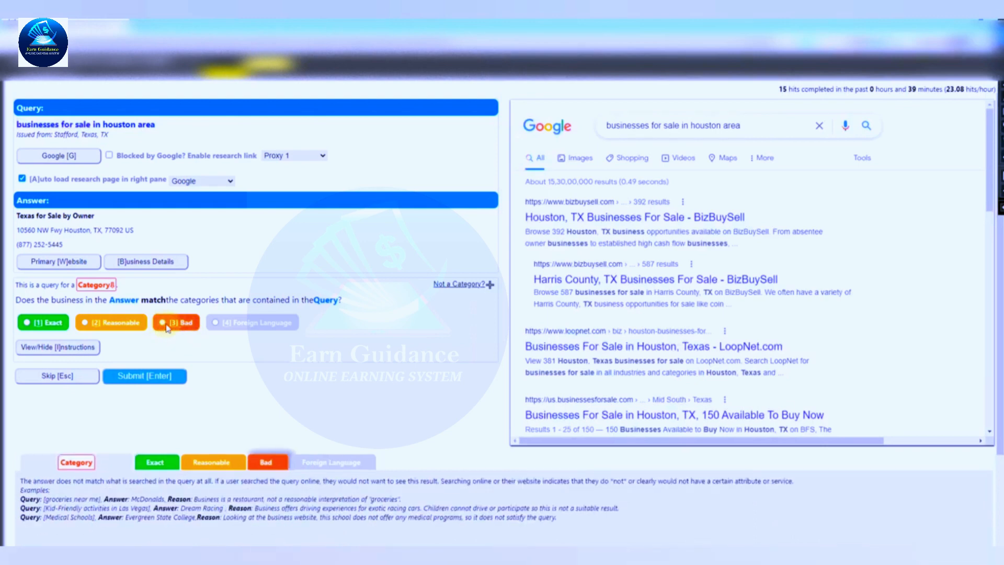
pyautogui.click(171, 328)
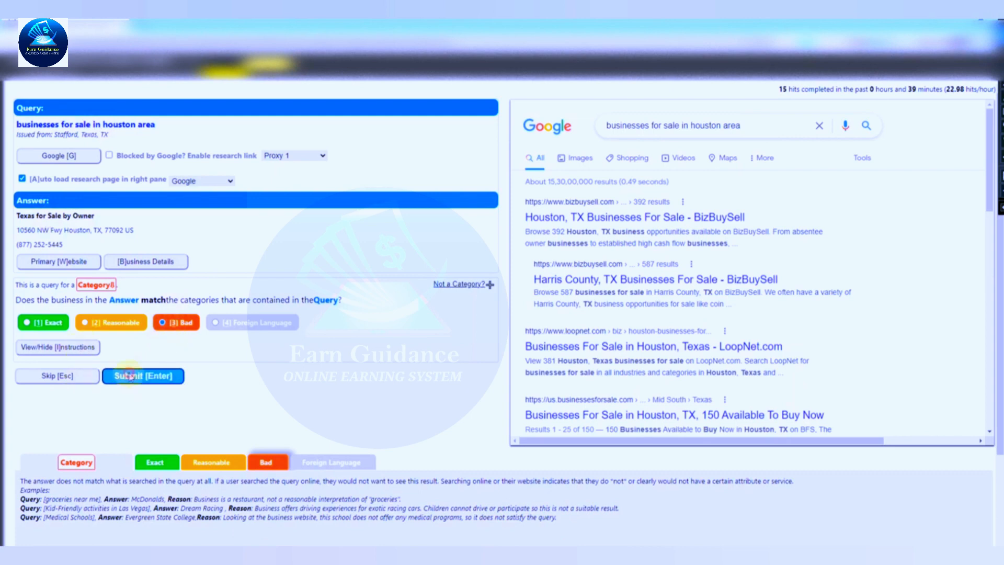
pyautogui.press('Return')
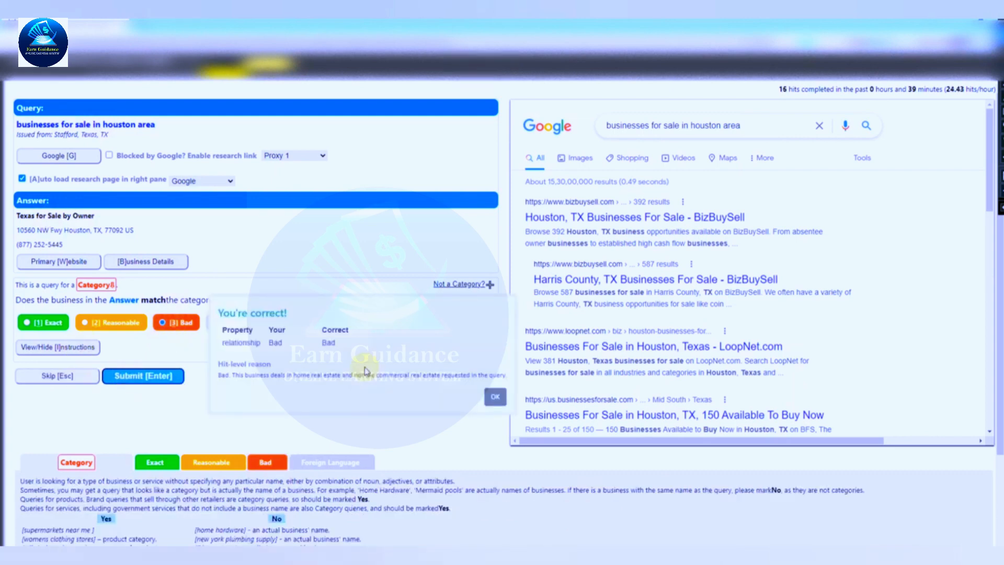
pyautogui.click(496, 397)
pyautogui.click(497, 399)
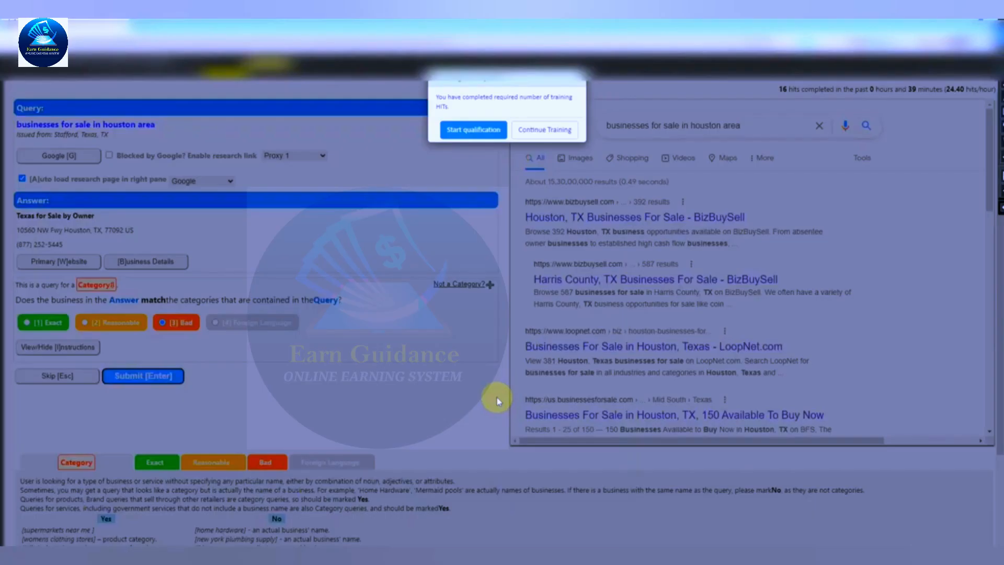